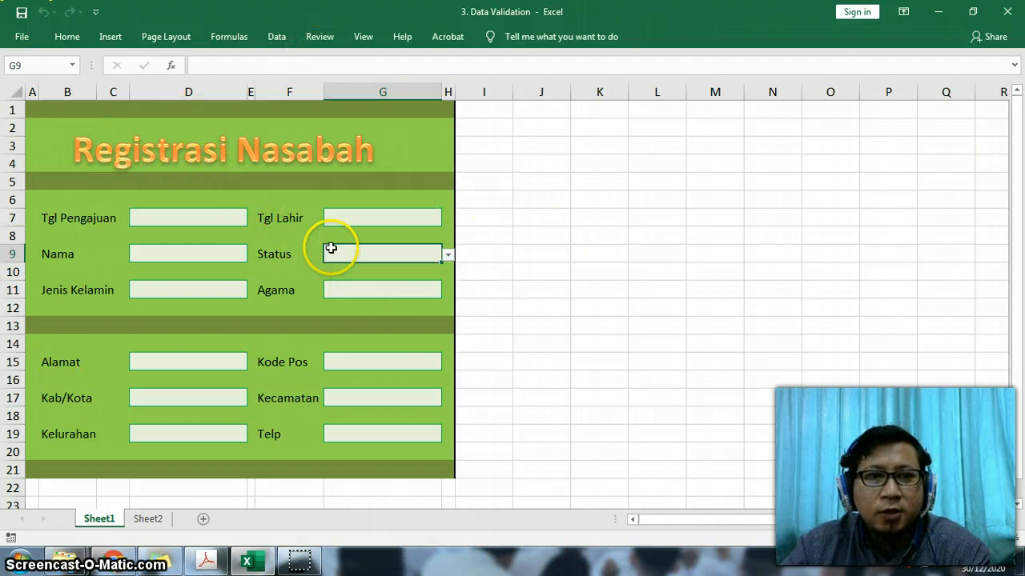
- Open the data validation settings of the Tgl Pengajuan input cell D7
click(221, 220)
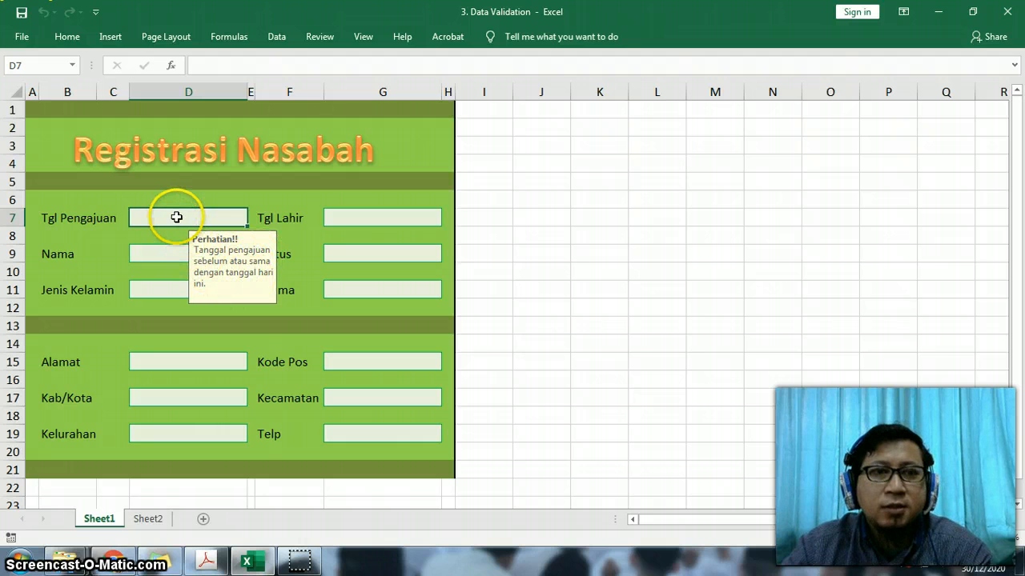
click(67, 37)
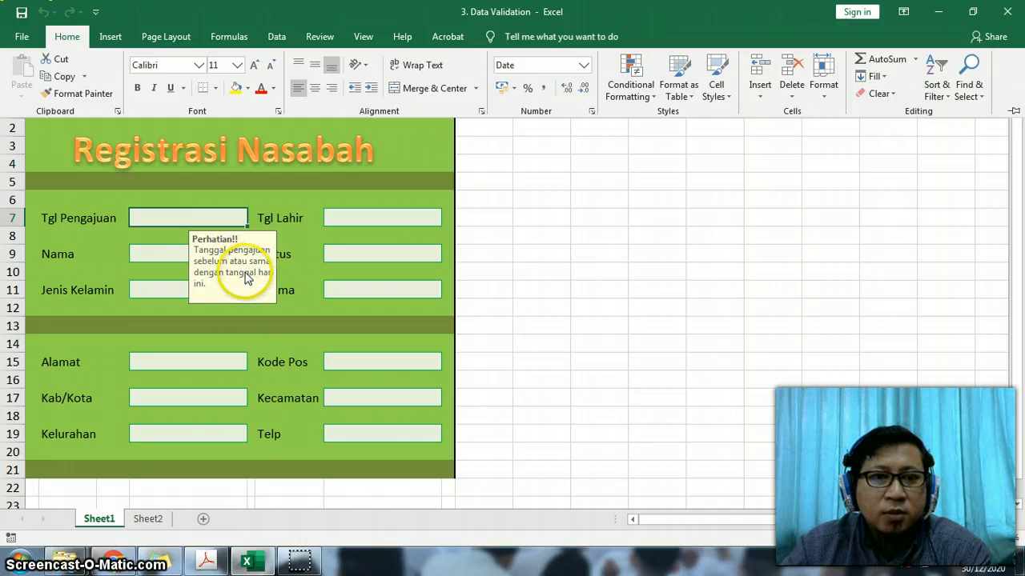
click(188, 212)
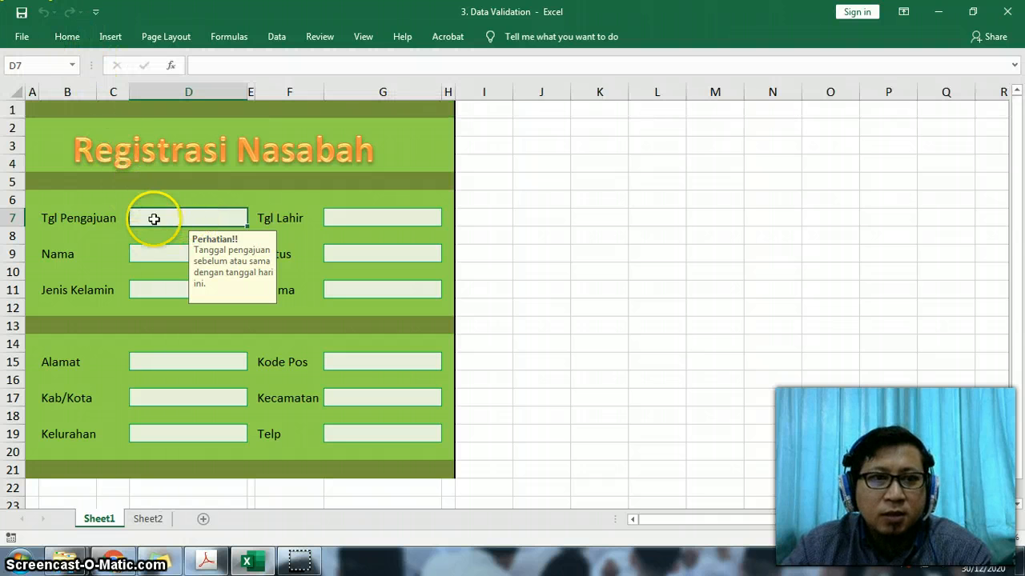
click(171, 269)
click(147, 217)
click(72, 36)
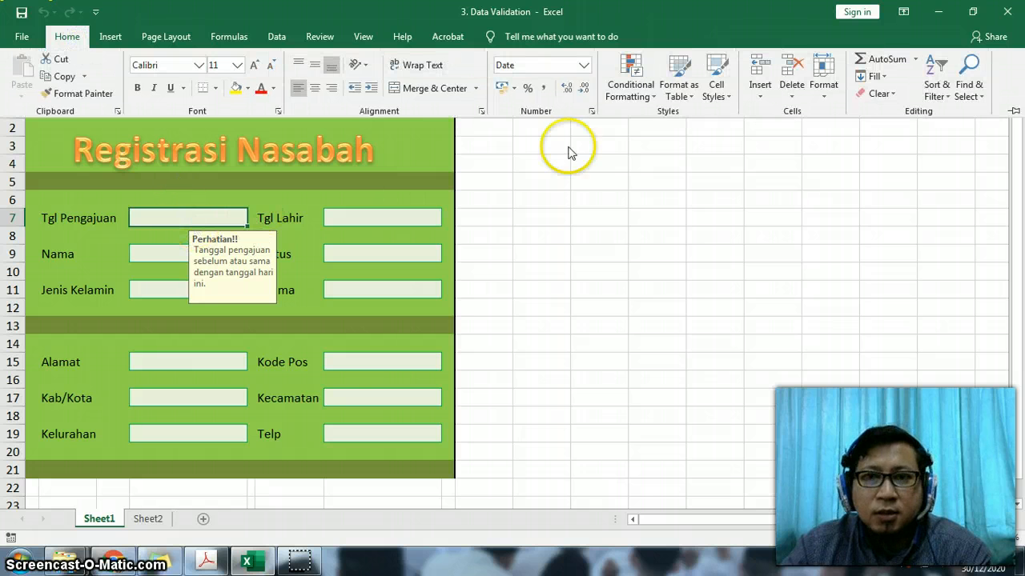
click(277, 36)
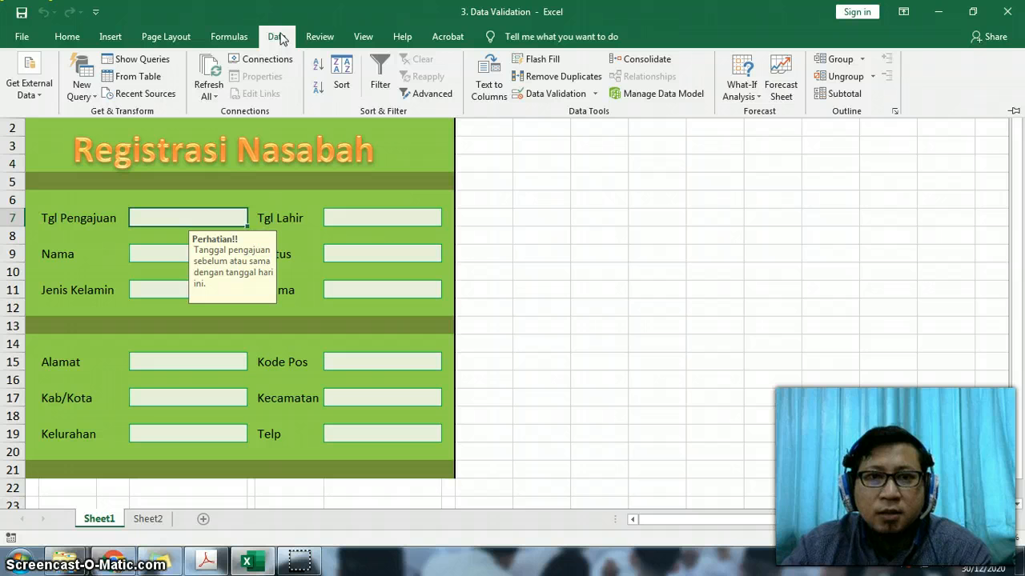
click(282, 33)
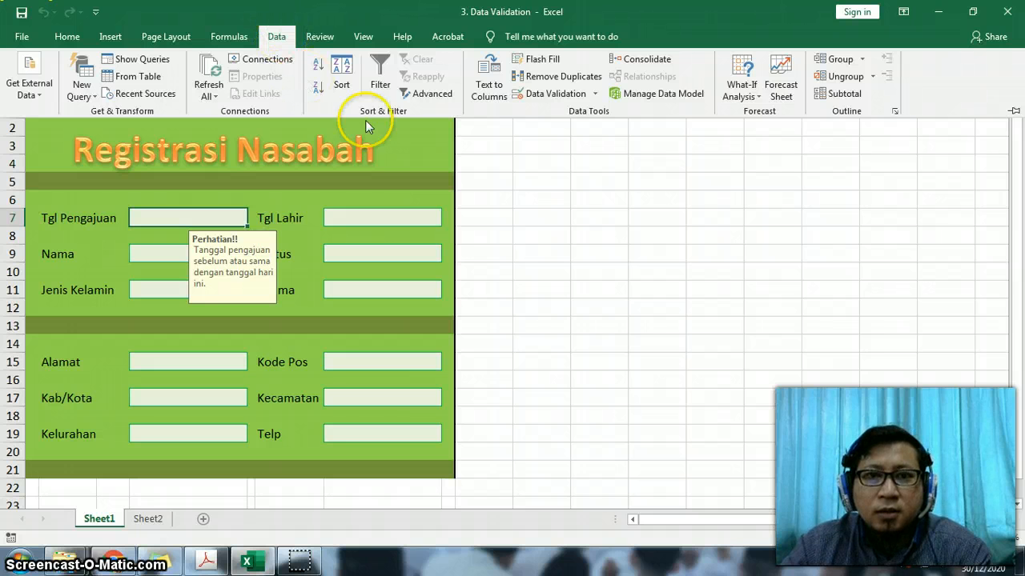
click(555, 94)
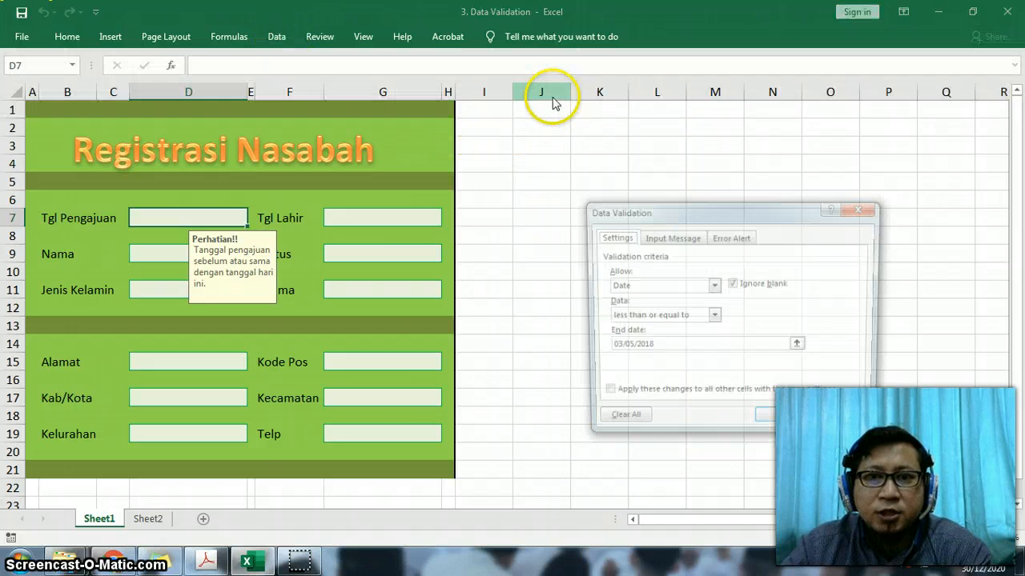
drag(640, 210, 577, 134)
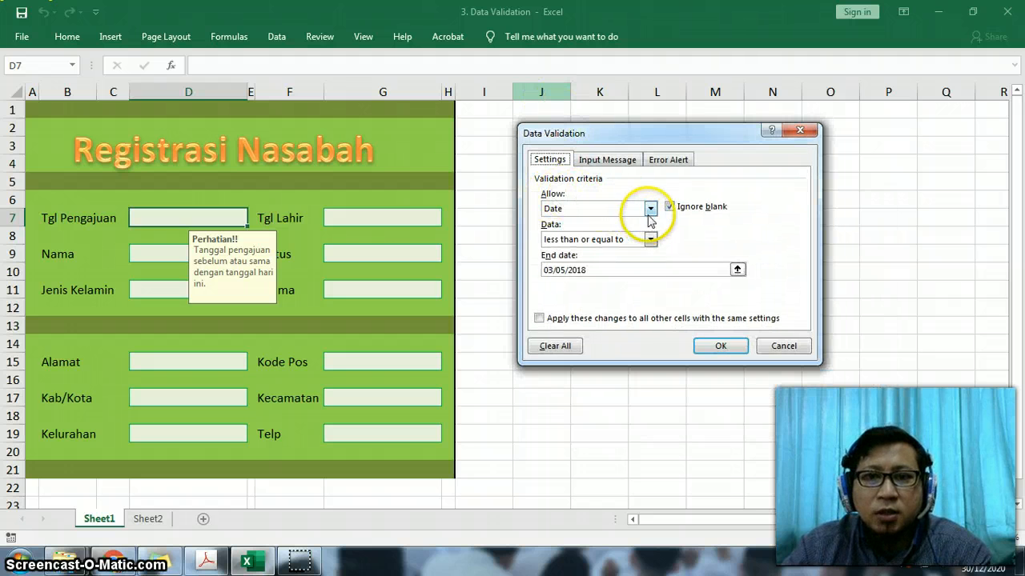
- Restrict the Tgl Pengajuan cell to dates less than or equal to the end date 30/12/2020
click(648, 211)
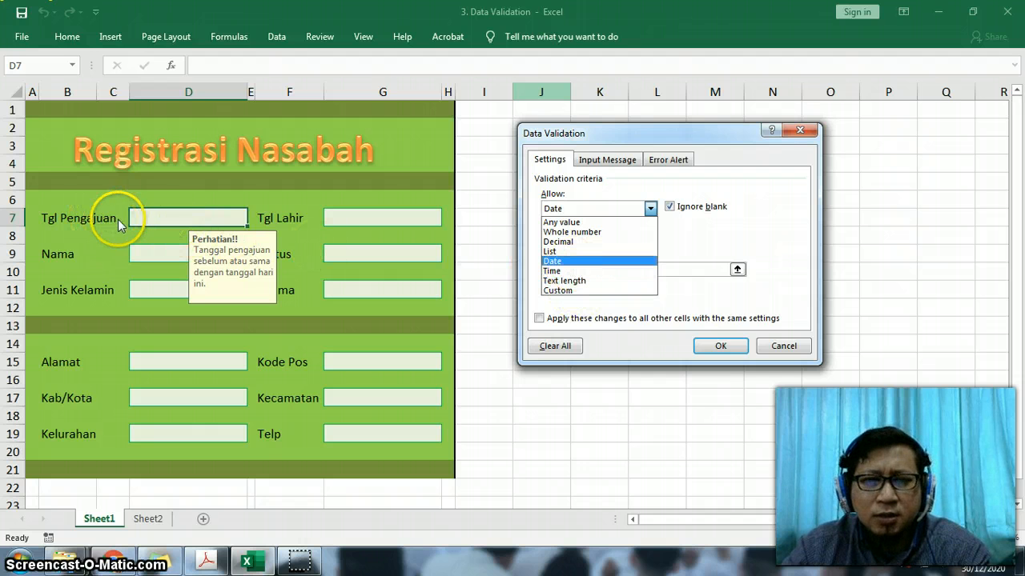
click(561, 261)
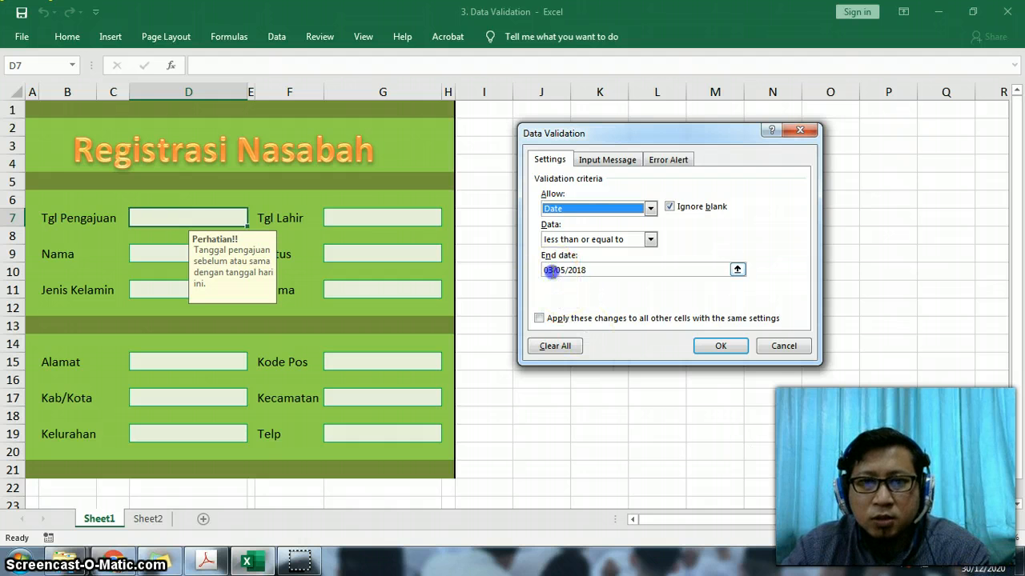
click(554, 271)
drag(595, 270, 522, 275)
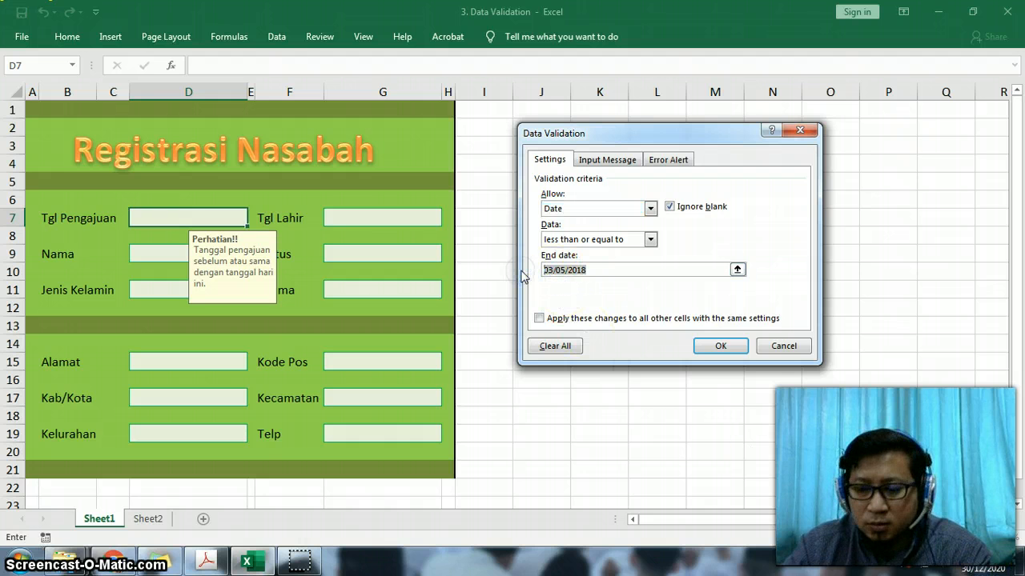
text(30)
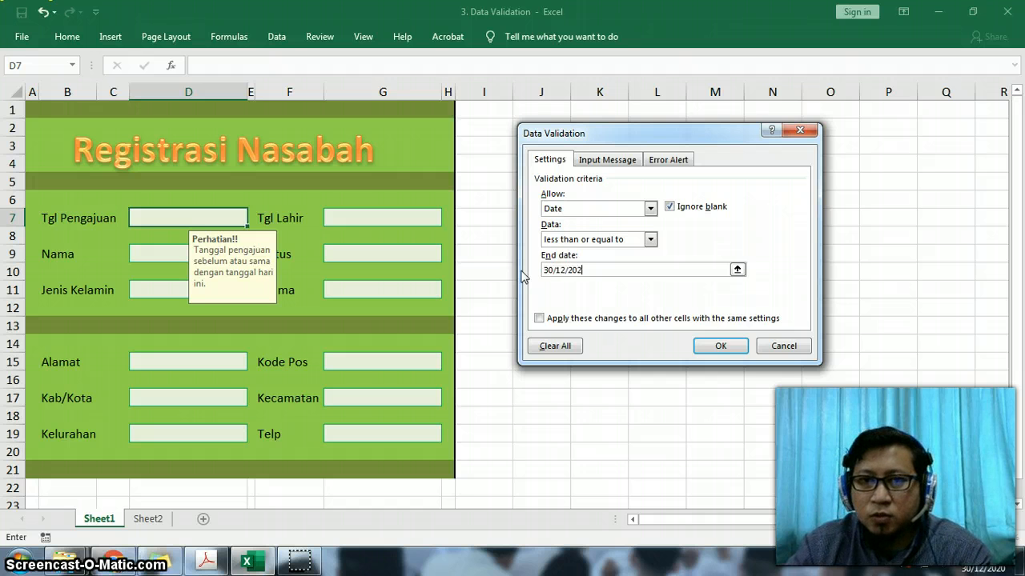
click(590, 240)
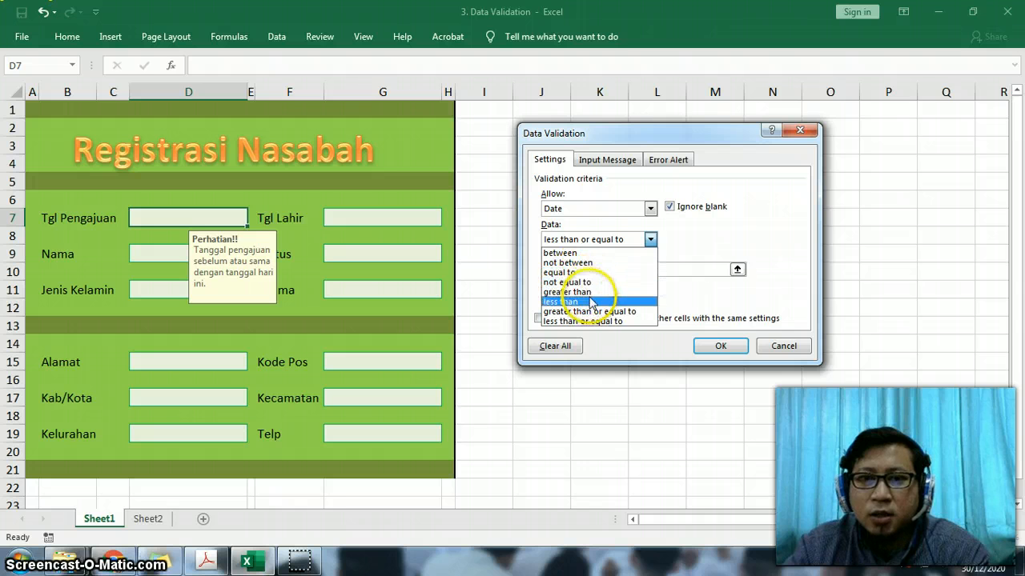
click(649, 239)
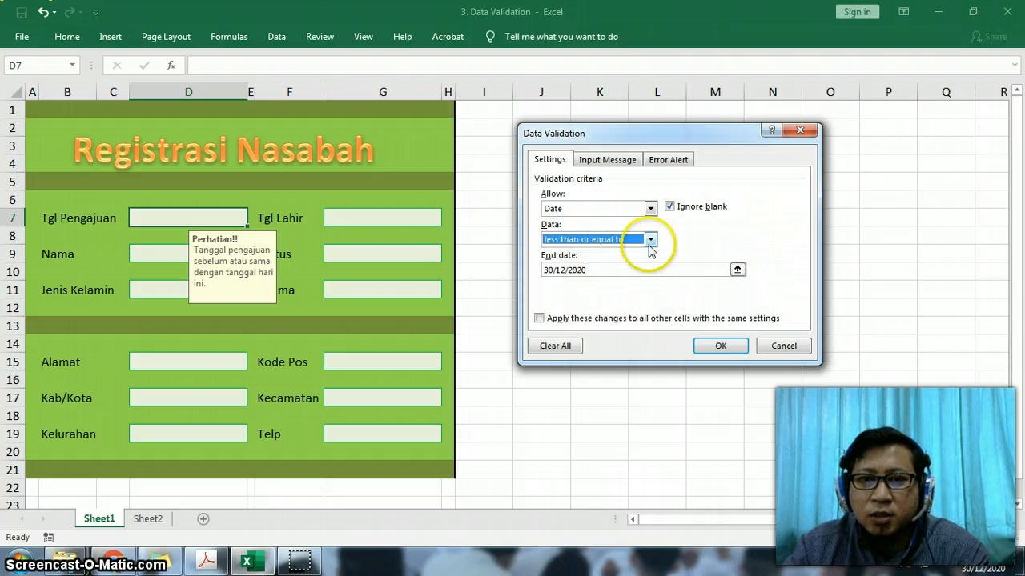
click(562, 242)
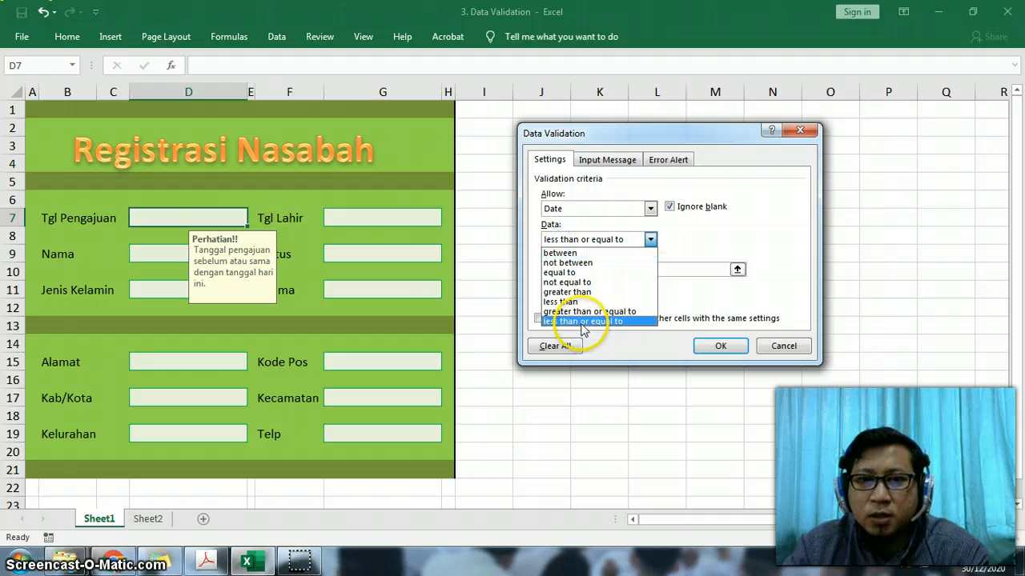
click(583, 322)
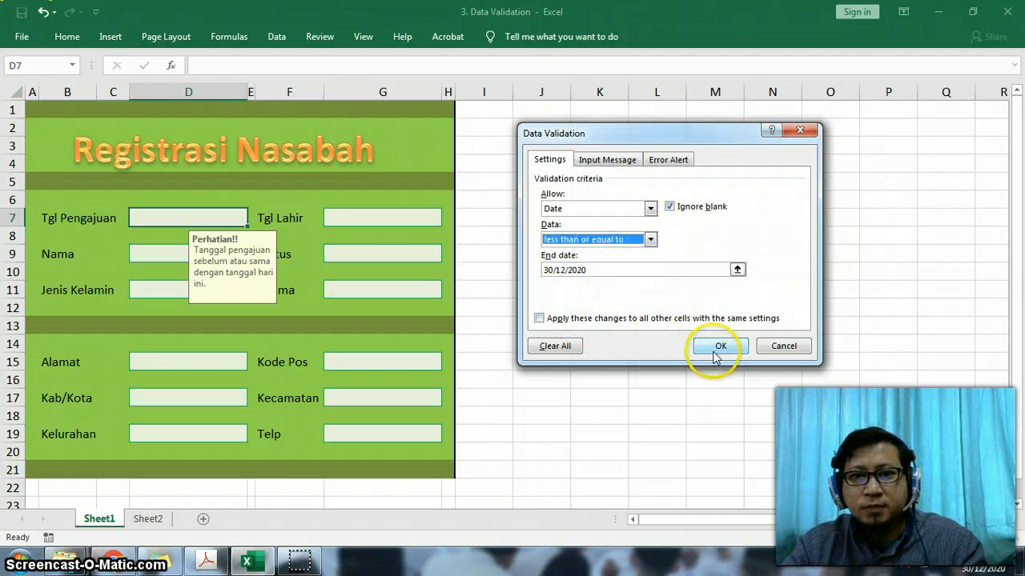
- Try the Stop and Warning error alert styles for the Tgl Pengajuan cell and return the style to Information
click(613, 160)
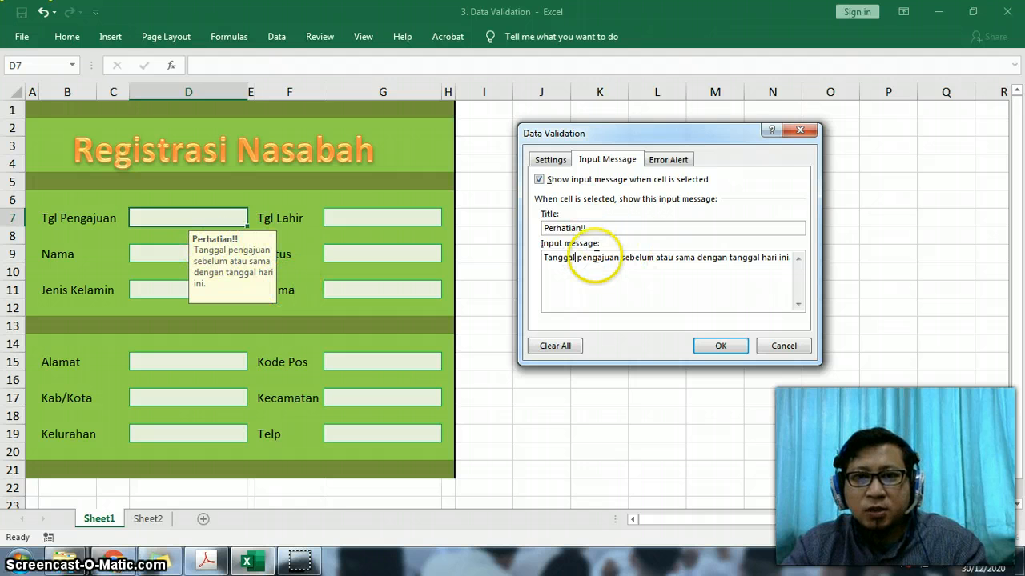
click(669, 161)
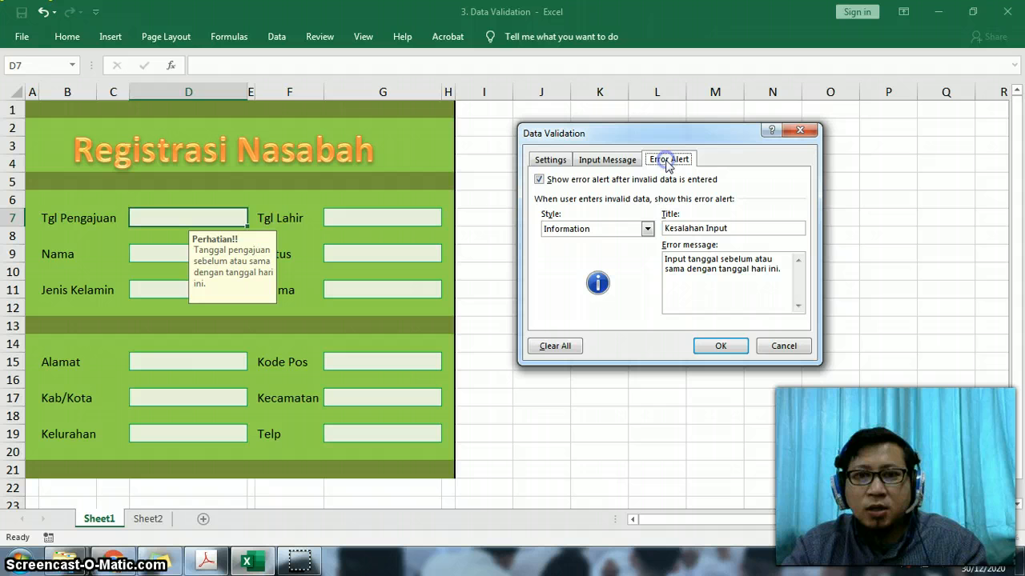
click(619, 231)
click(601, 240)
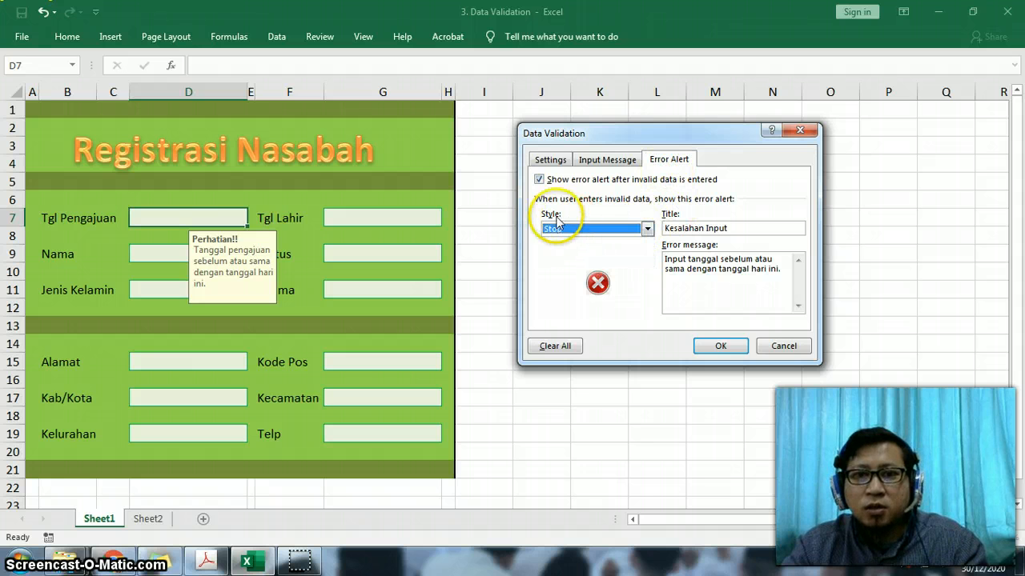
click(561, 230)
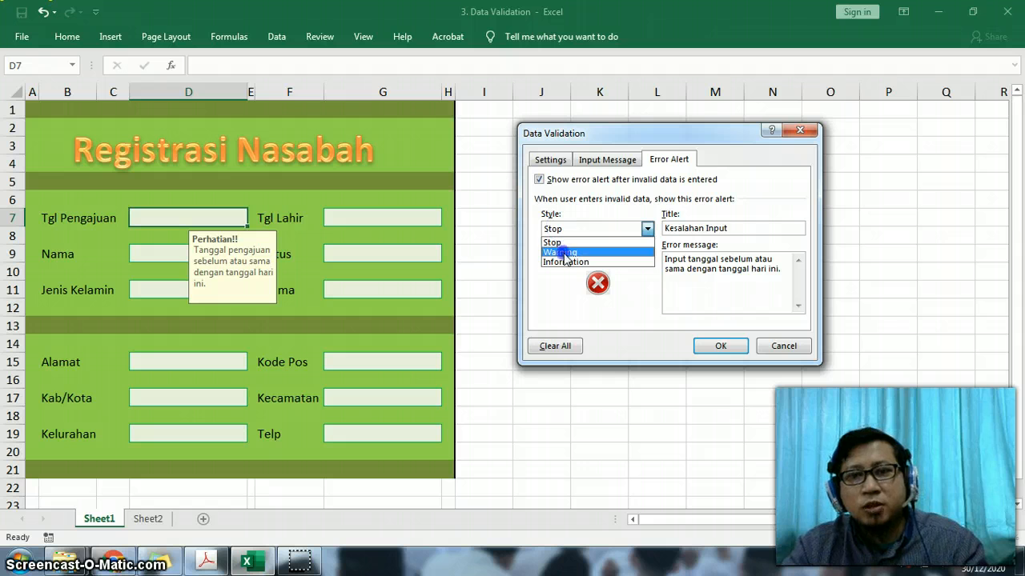
click(564, 253)
click(592, 229)
click(585, 262)
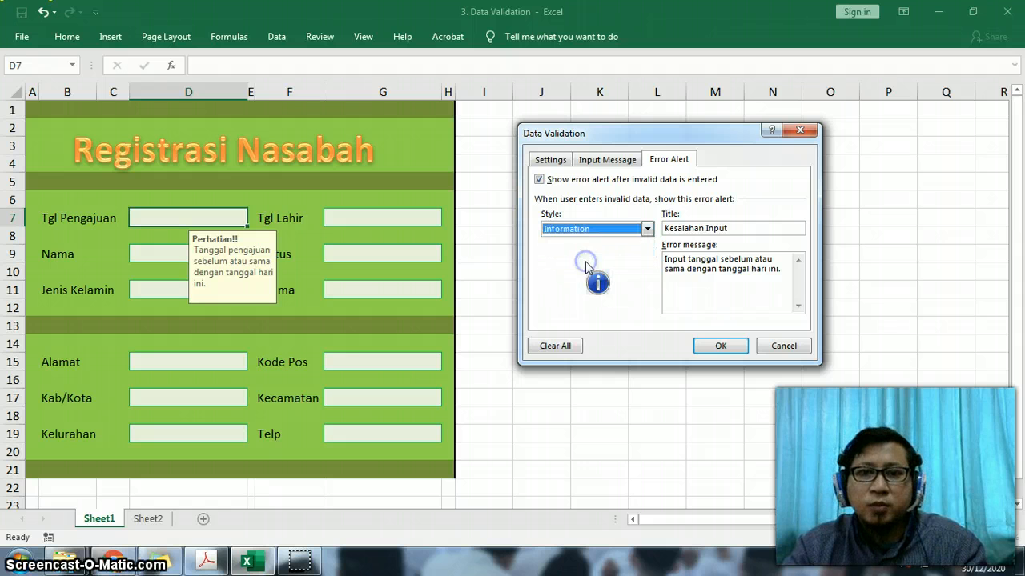
- Review the input message and error alert texts of the Tgl Pengajuan cell and apply the validation rule
click(606, 159)
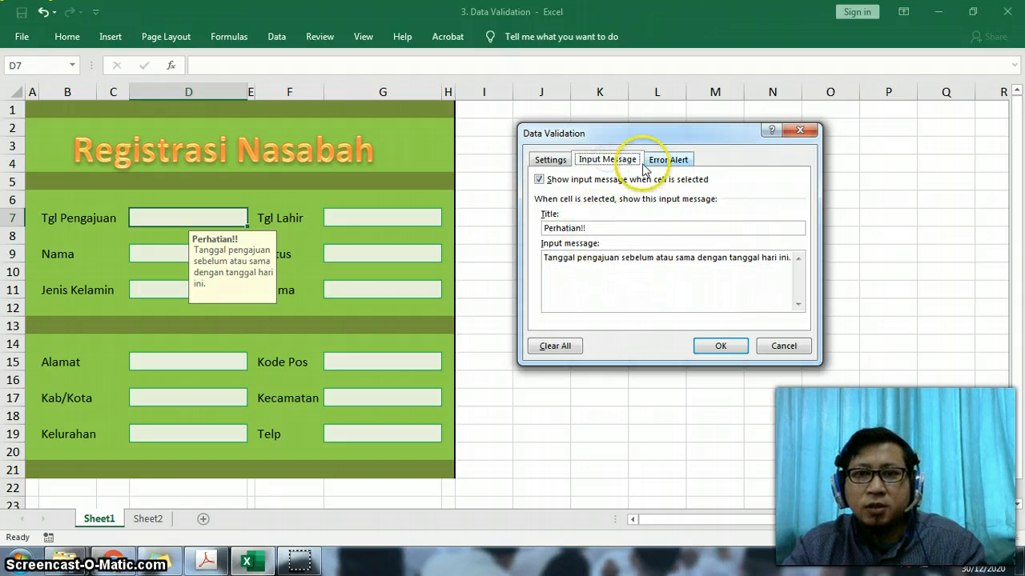
click(673, 160)
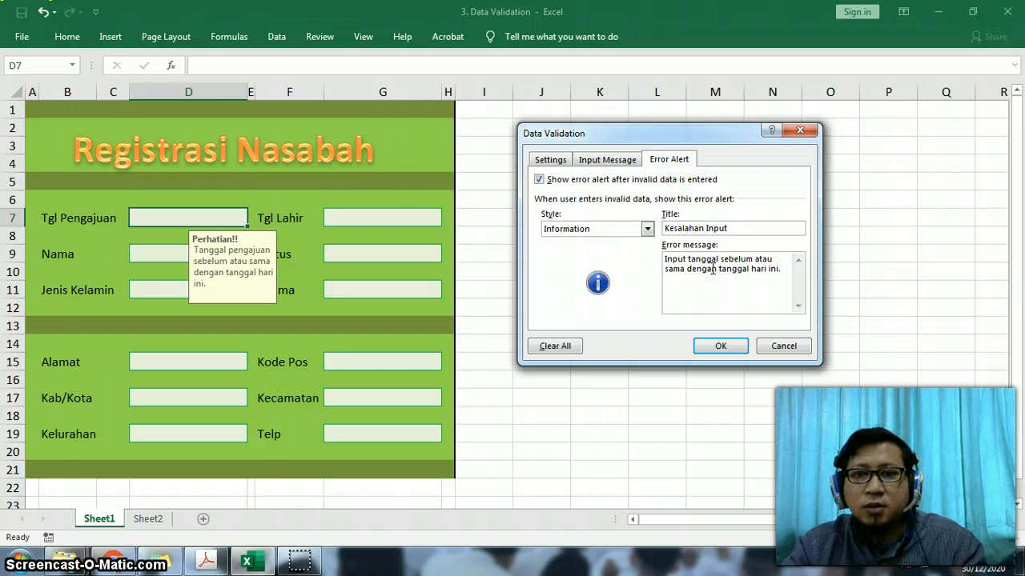
click(720, 347)
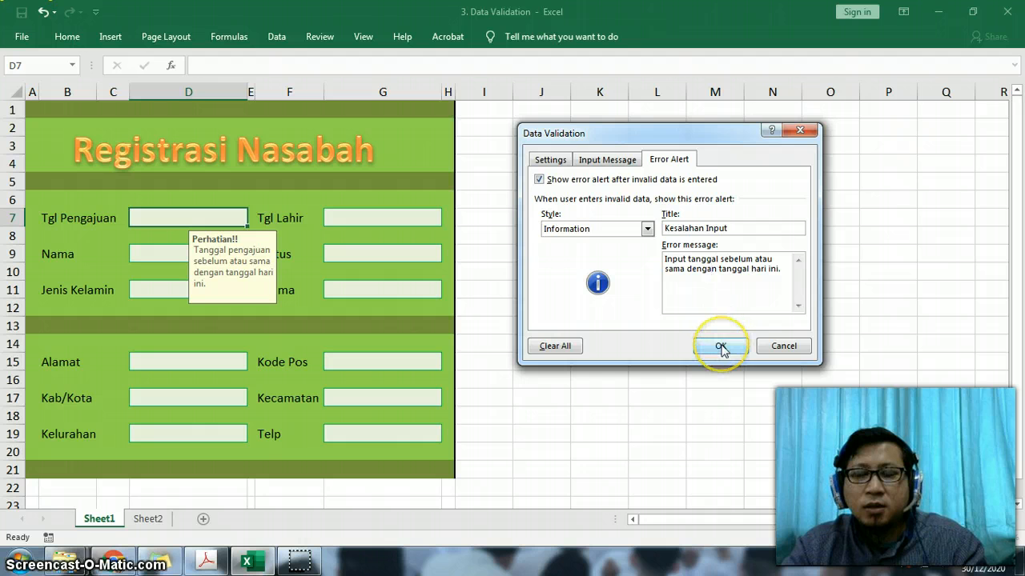
- Enter the date 1/1/2020 in the Tgl Pengajuan cell D7
click(199, 218)
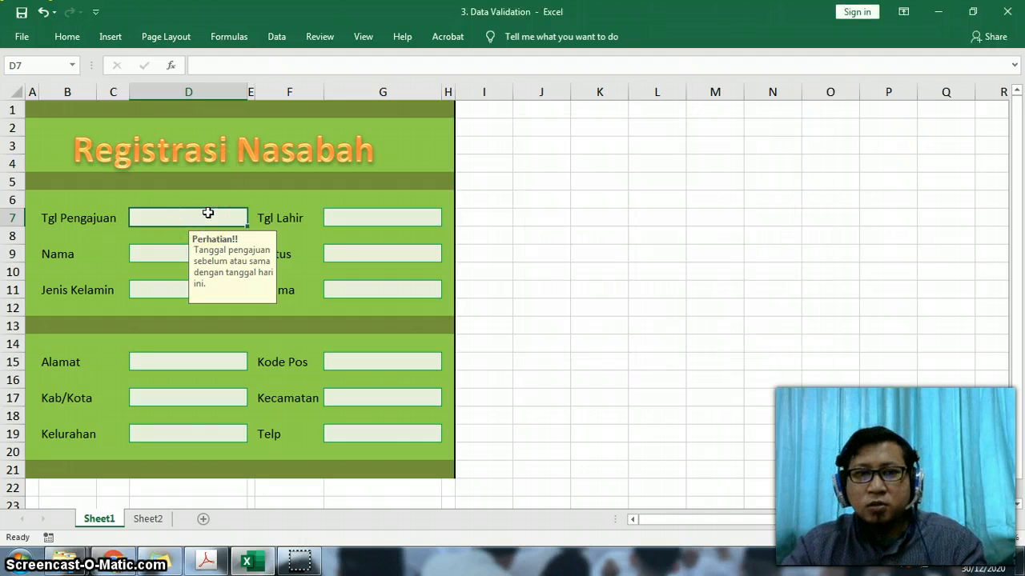
text(1/1/2020)
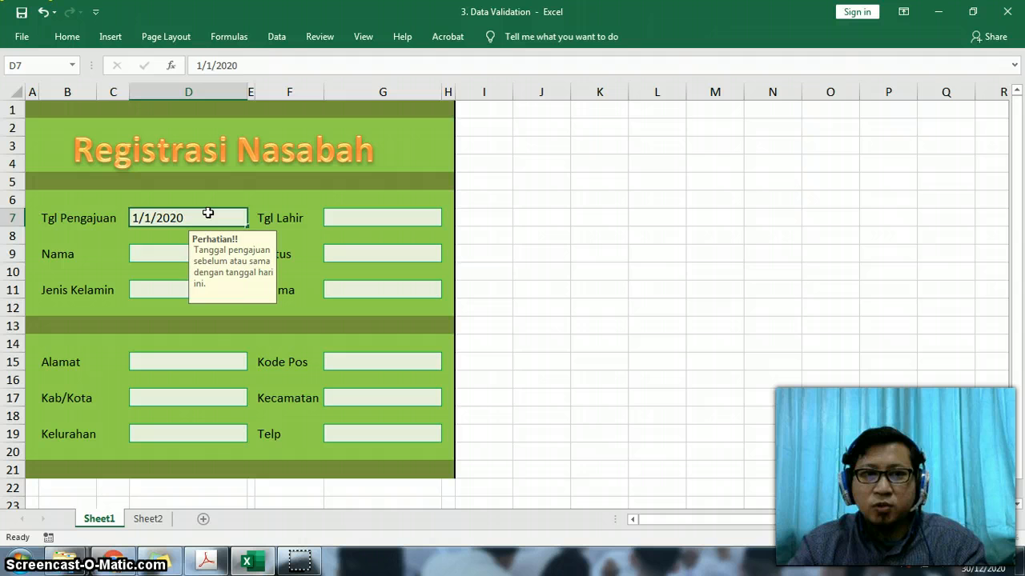
key(Return)
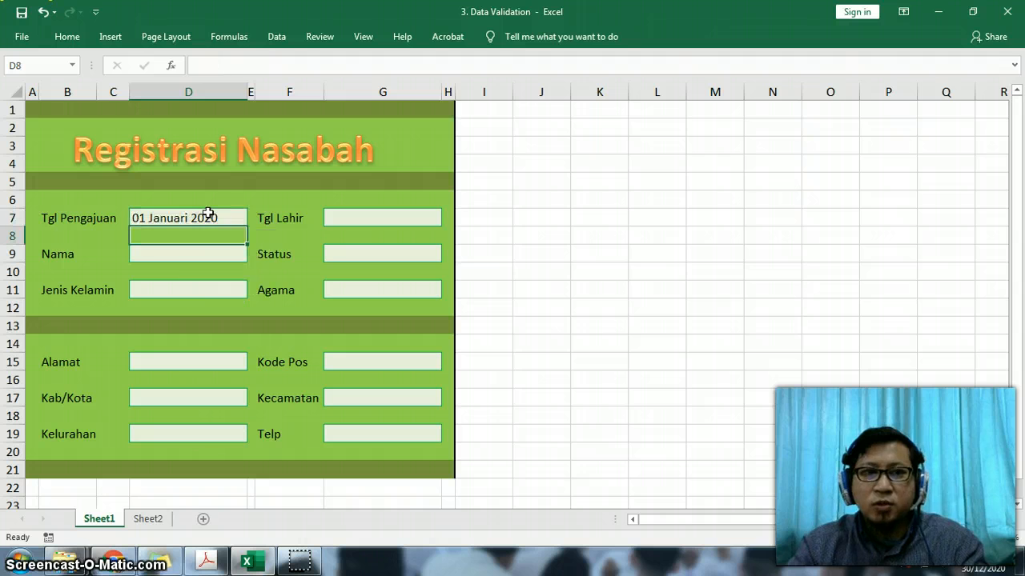
- Test the validation by changing the Tgl Pengajuan date to 01/01/2021 and accept the entry despite the alert
click(229, 217)
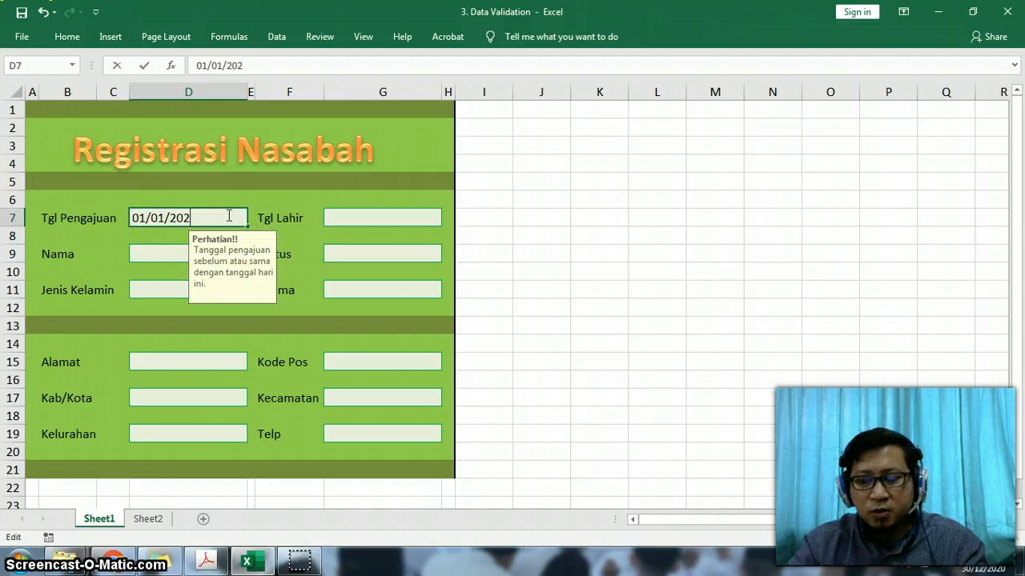
key(Return)
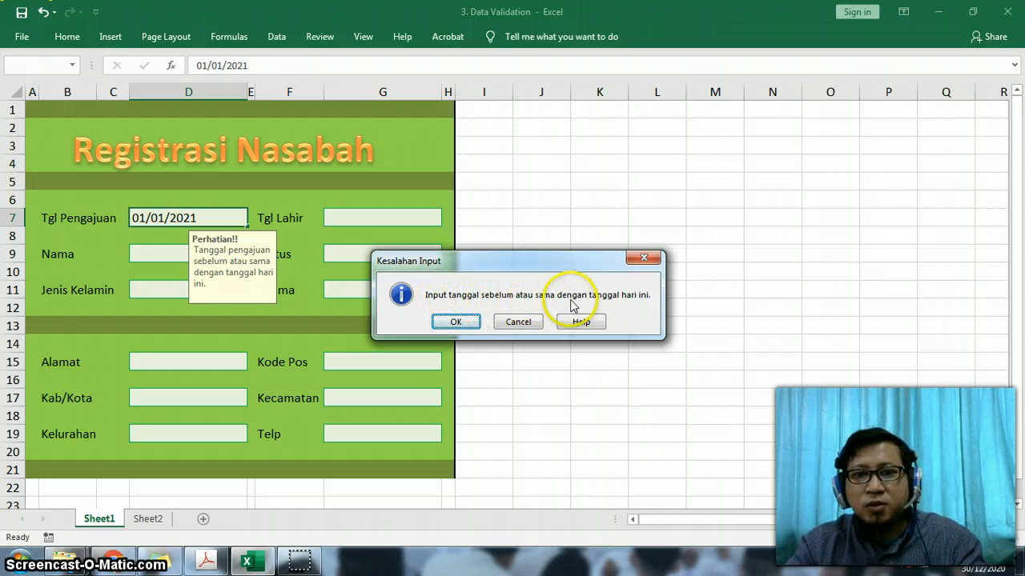
click(455, 322)
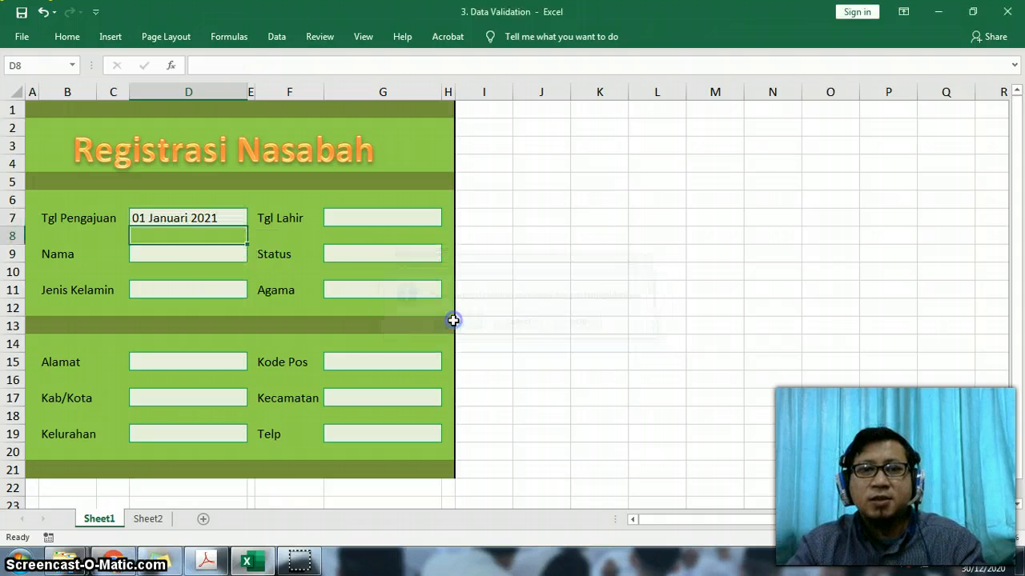
- Set the Tgl Pengajuan date back to 01/01/2020
double_click(224, 217)
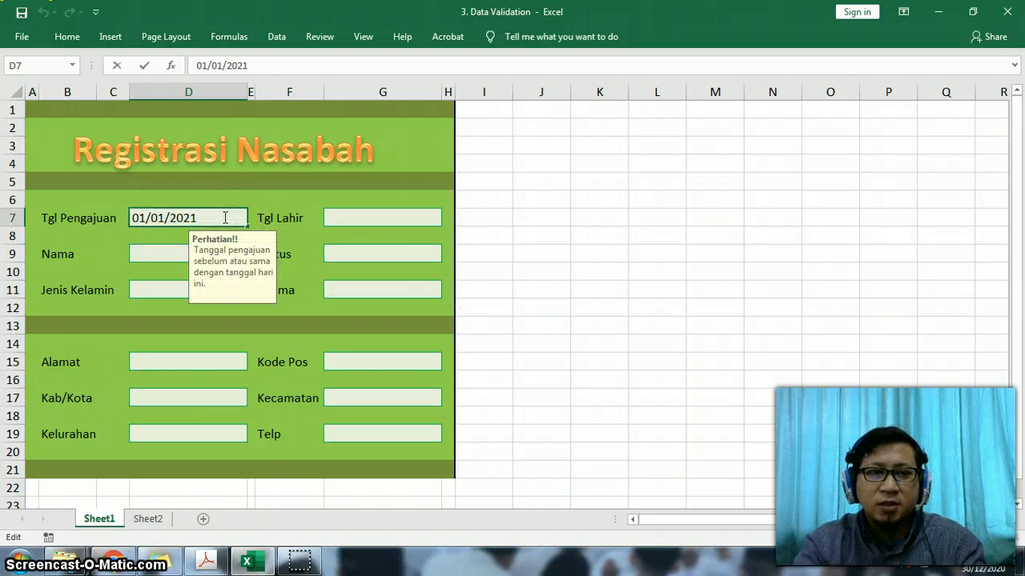
text(0)
key(Return)
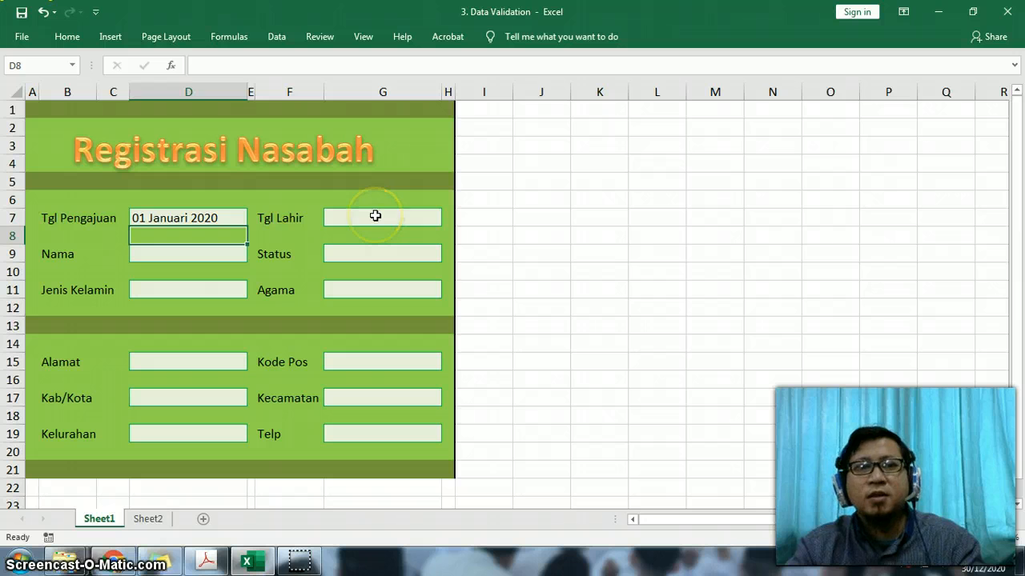
- Open the data validation of the Tgl Lahir cell G7 and clear its custom error message text
click(376, 216)
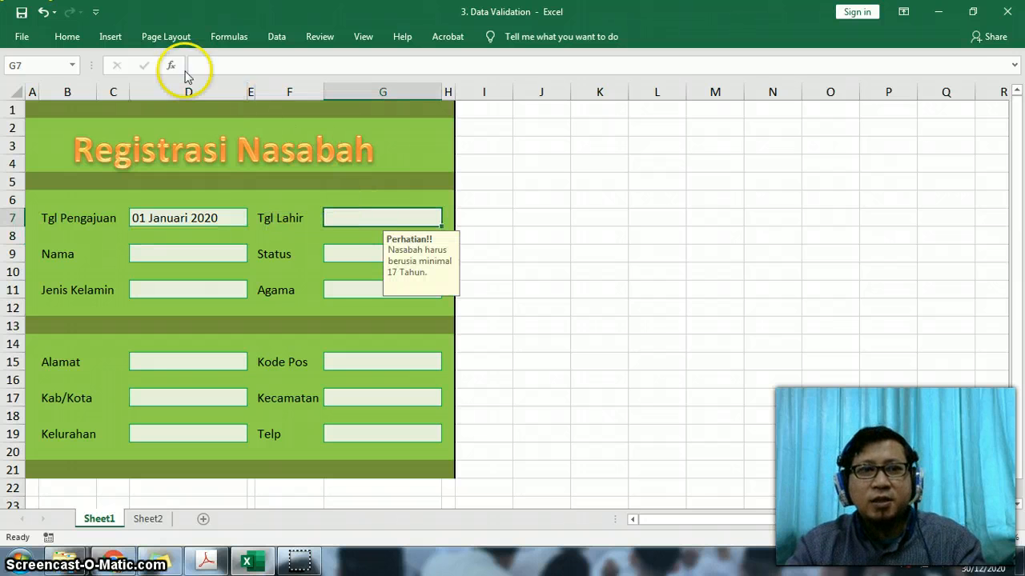
click(69, 37)
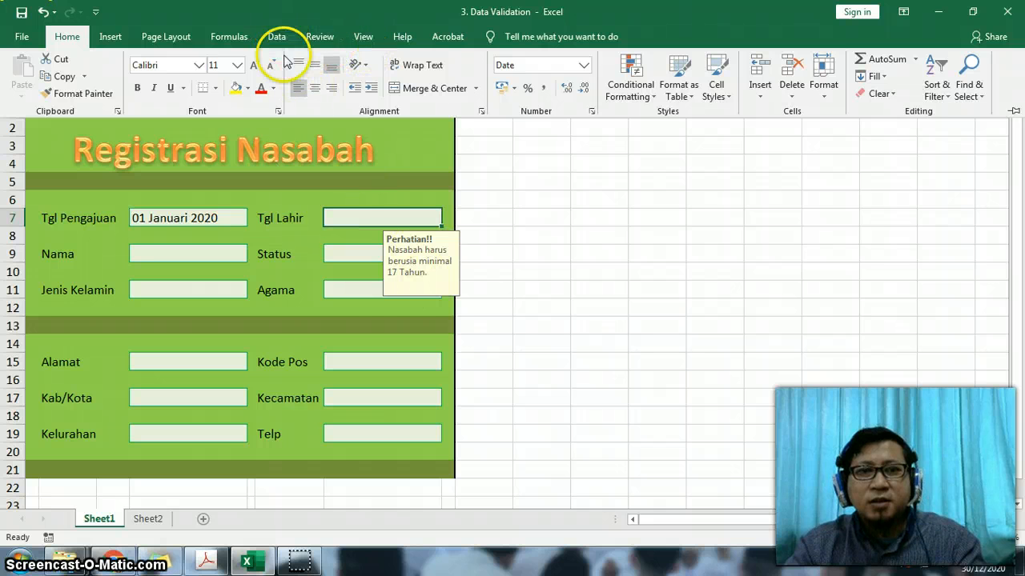
click(344, 214)
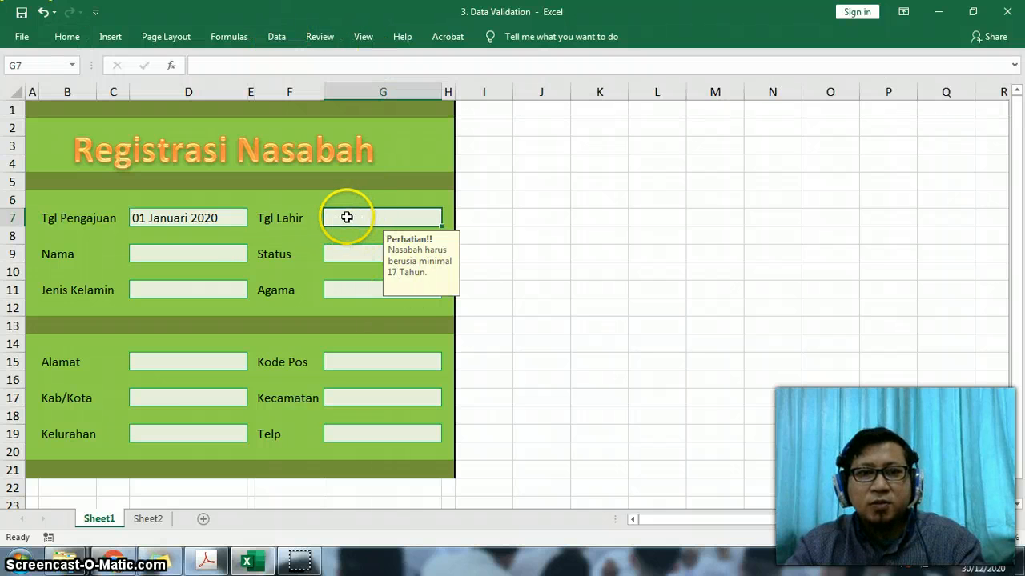
click(69, 36)
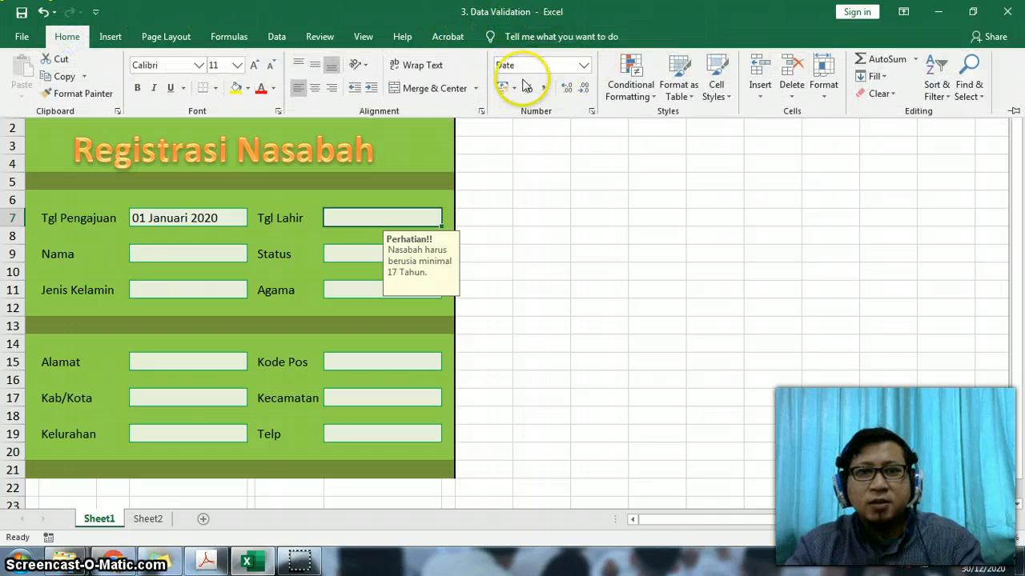
click(287, 39)
click(544, 94)
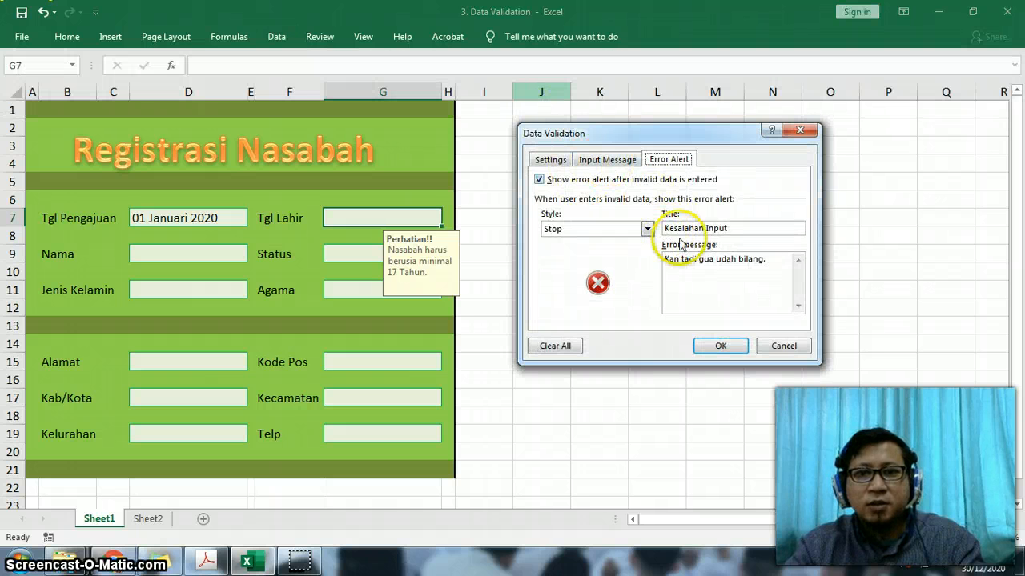
drag(770, 259, 657, 265)
key(BackSpace)
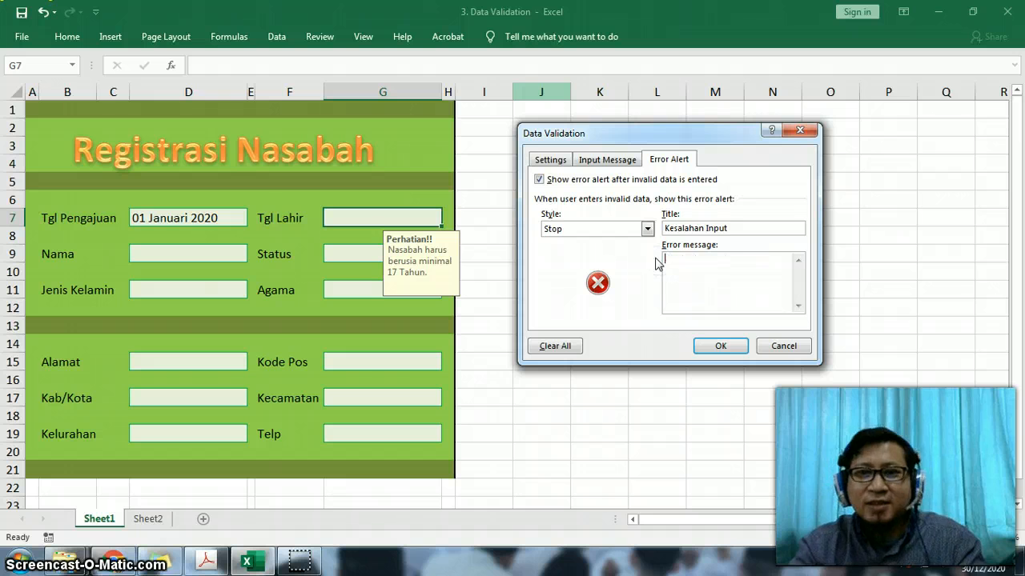
- Review the Tgl Lahir input message, set the less-than date rule's end date to 30/12/2003, and apply the validation
click(606, 160)
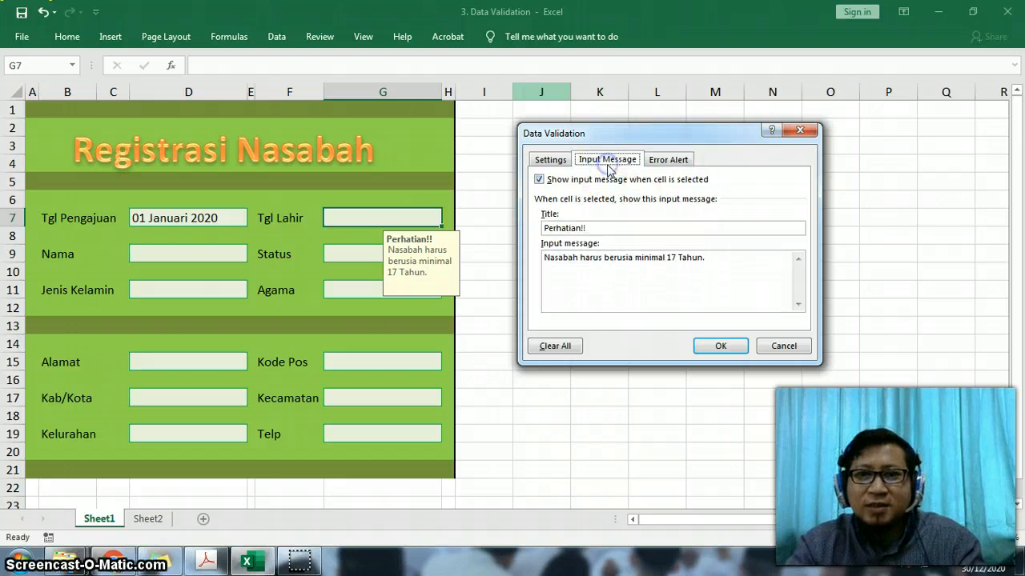
click(604, 230)
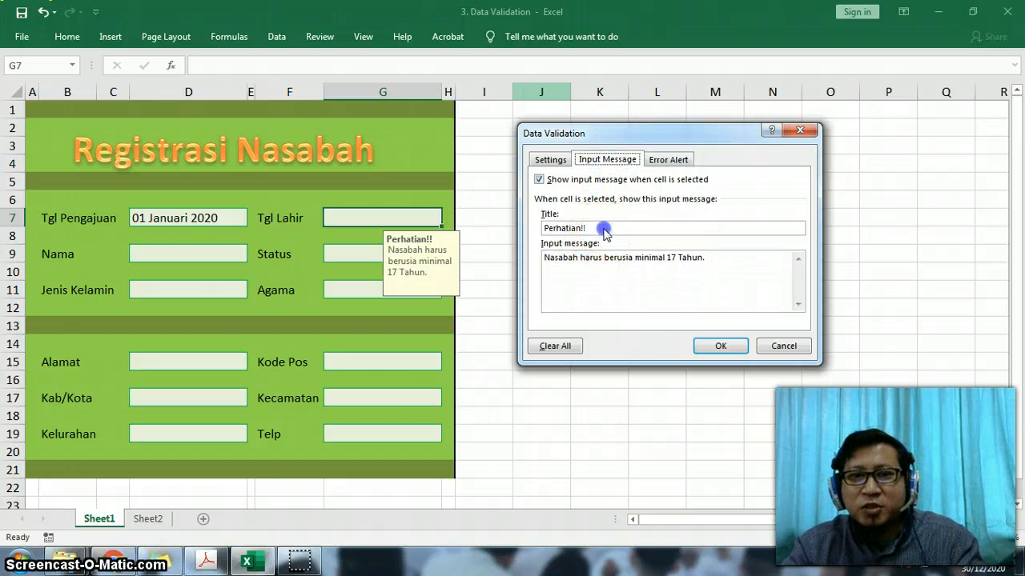
click(717, 260)
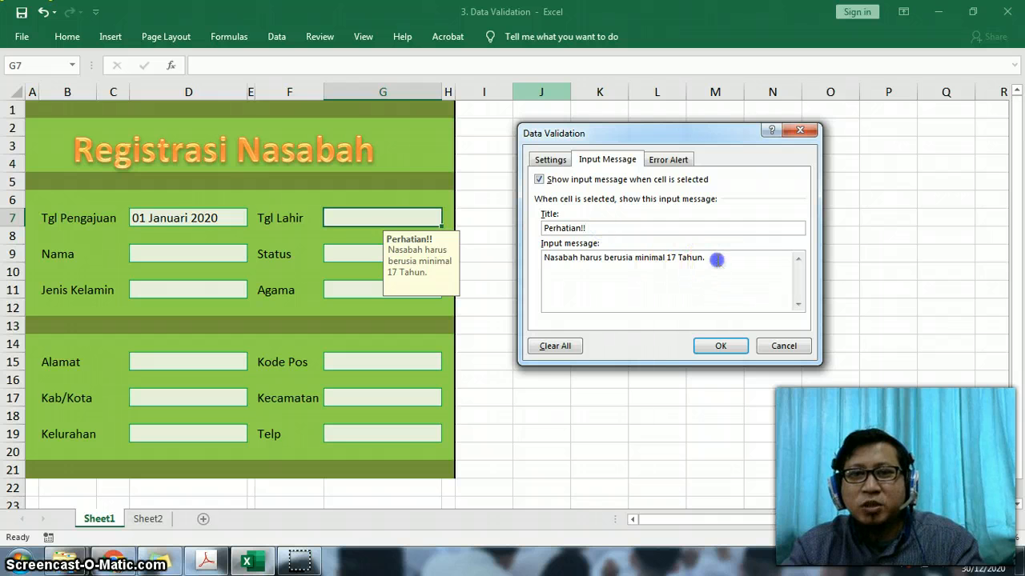
click(550, 160)
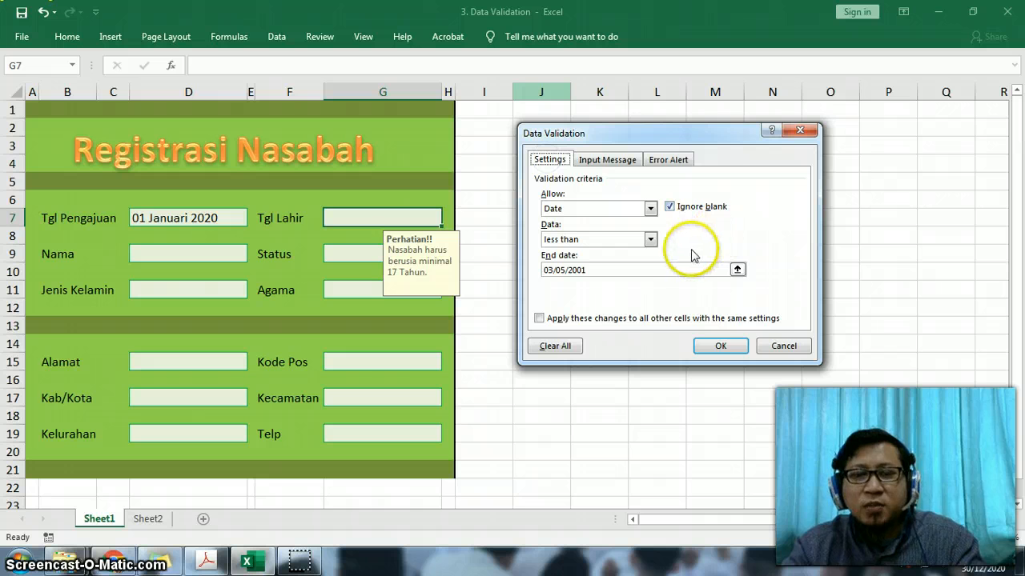
click(610, 159)
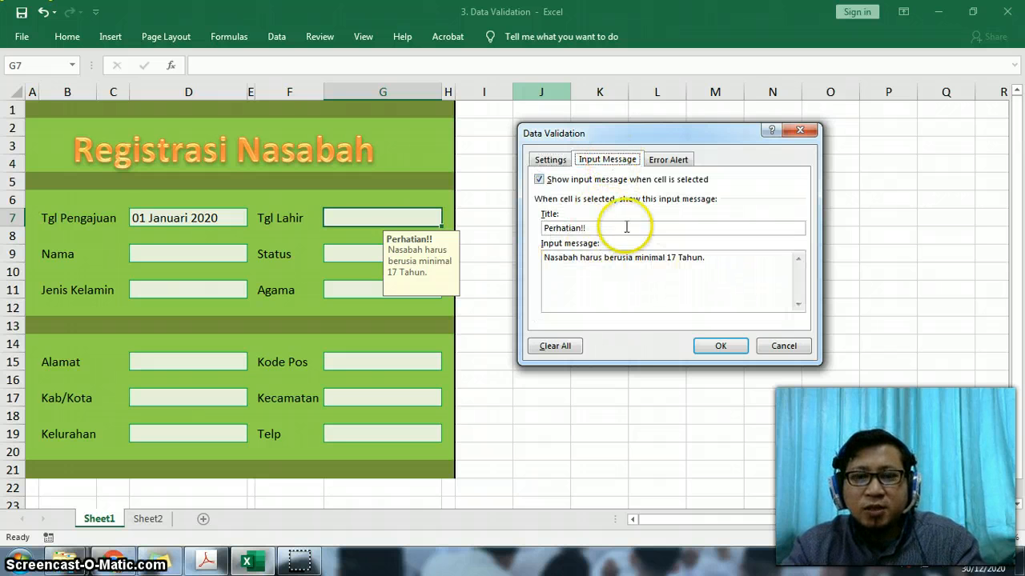
click(549, 160)
click(614, 270)
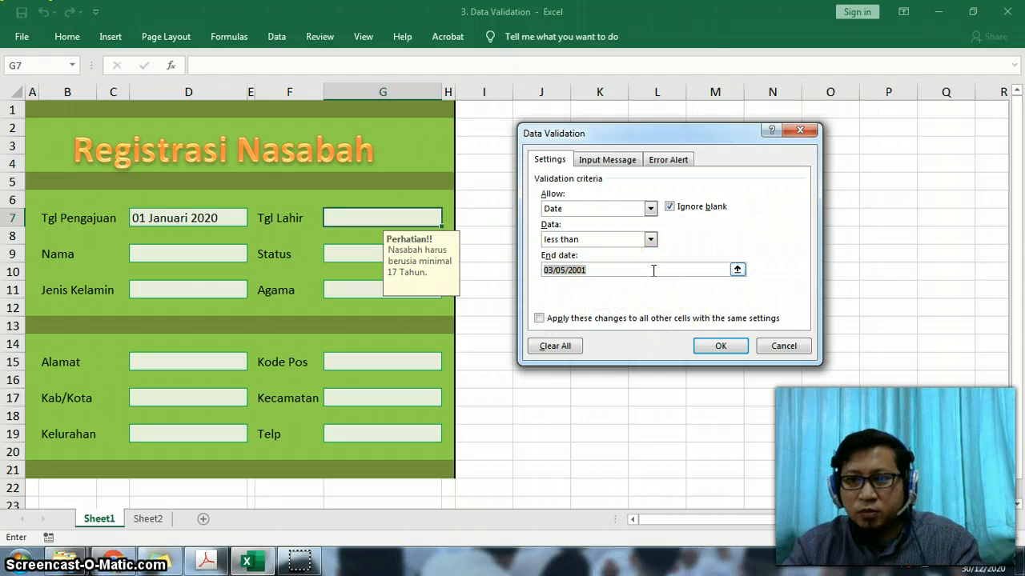
text(12/)
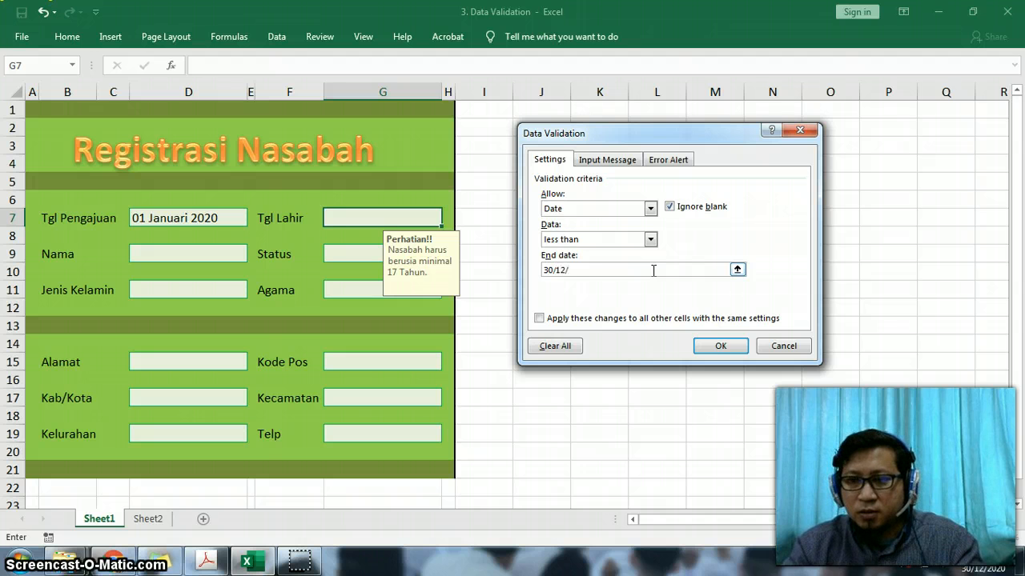
text(2003)
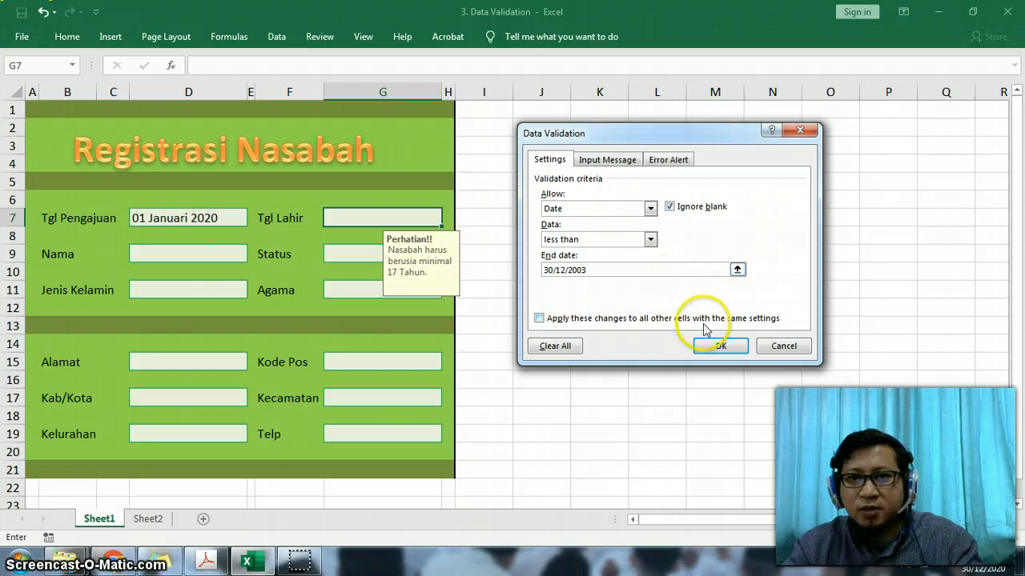
click(719, 348)
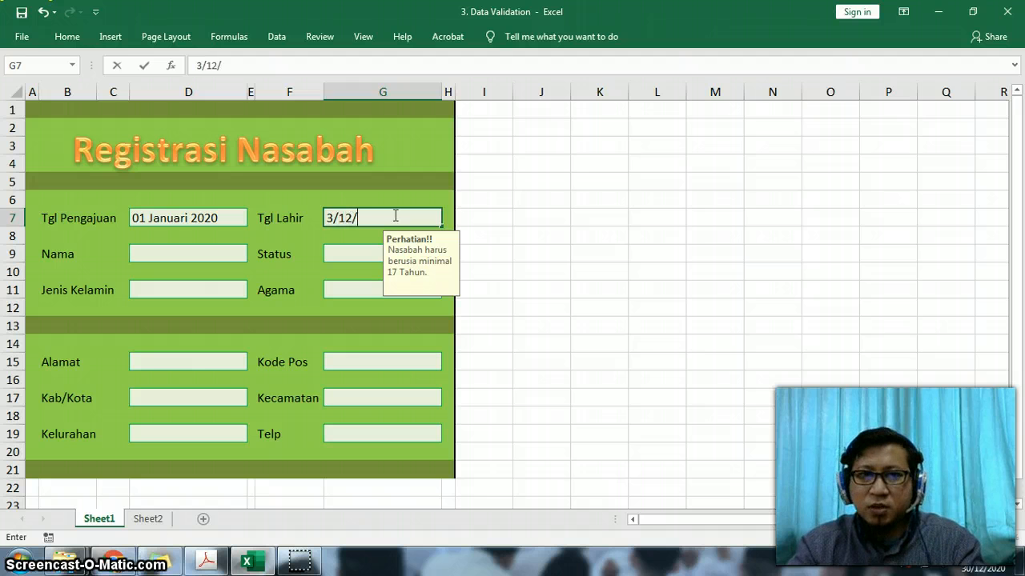
- Enter 3/12/2003 as the Tgl Lahir date, then test the validation by changing the year to 2004 and choose to retry
key(Return)
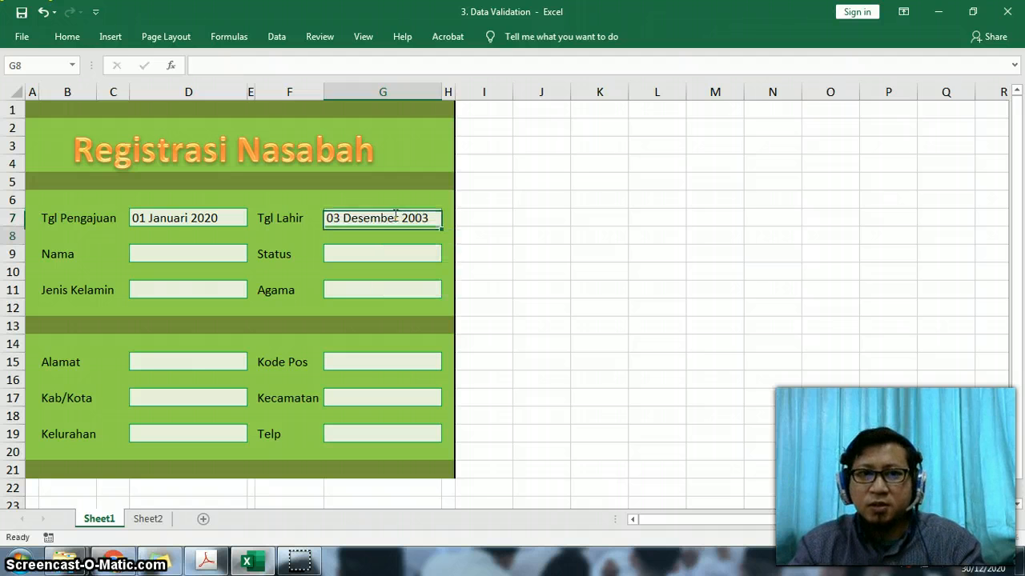
key(Up)
double_click(406, 217)
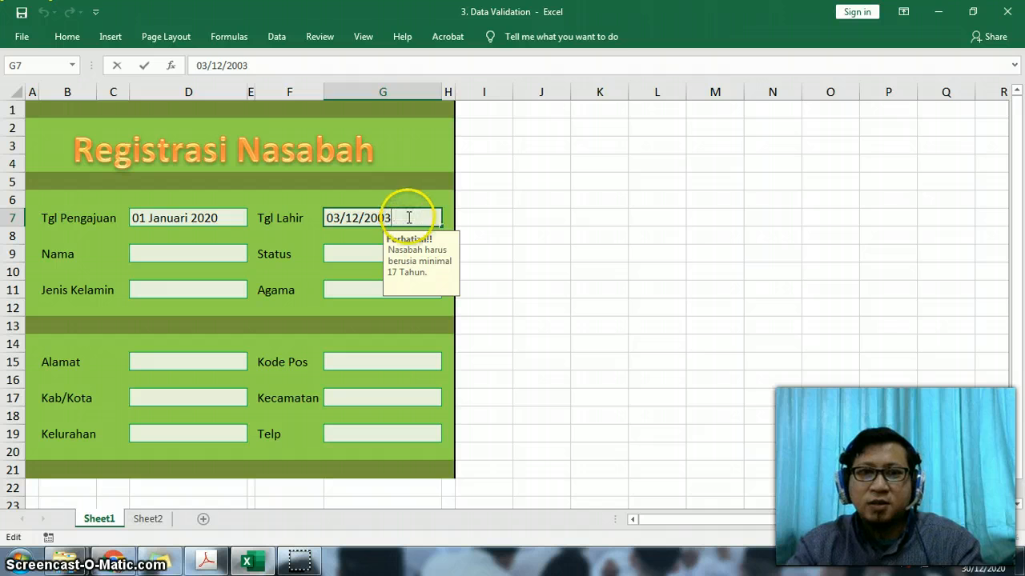
text(4)
key(Return)
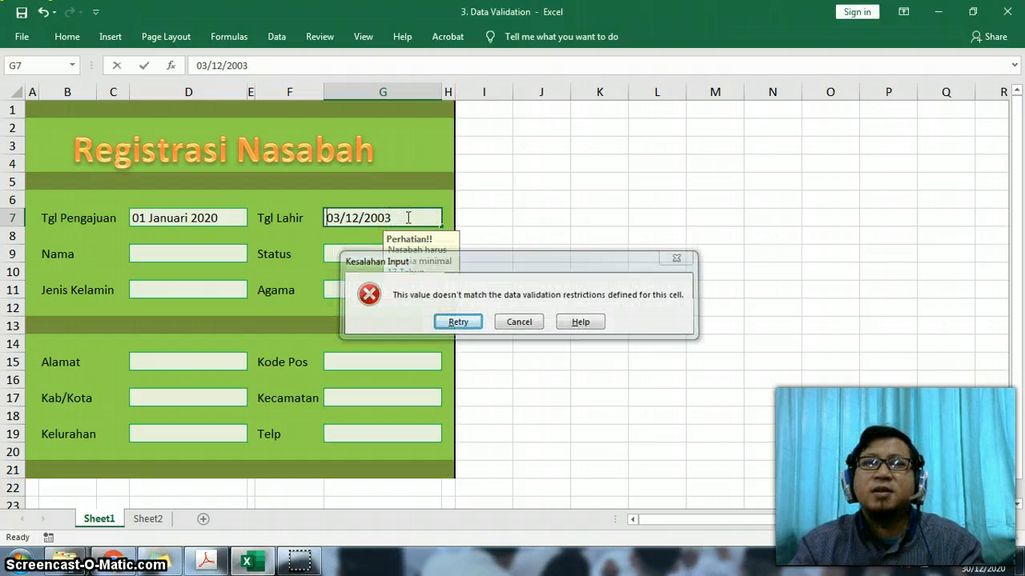
key(Return)
- Correct the Tgl Lahir date in G7 to 03/12/2003
click(407, 217)
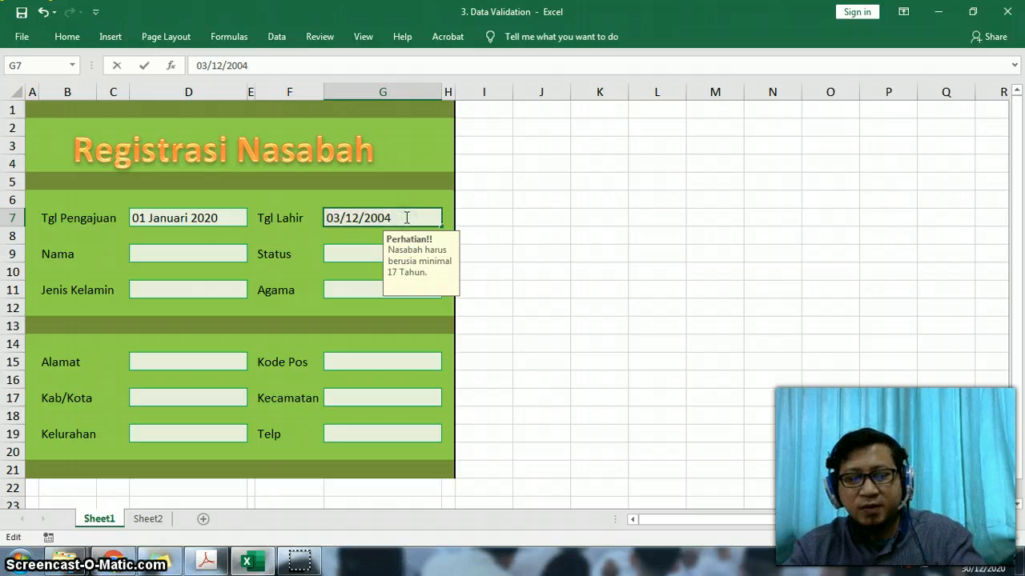
text(3)
key(Return)
key(Up)
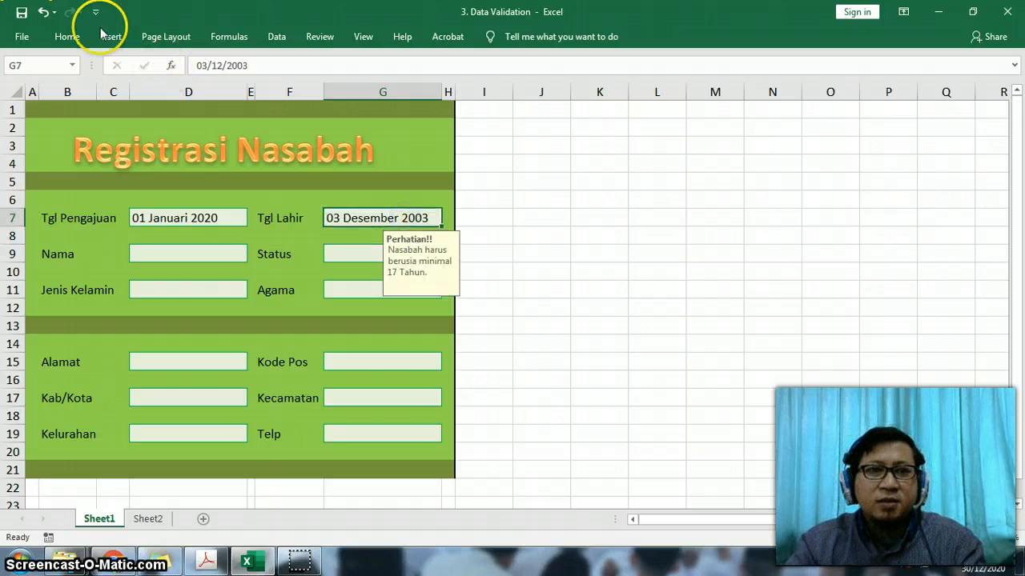
- Review the input message and error alert settings of the Tgl Lahir cell's data validation and close the dialog
click(71, 32)
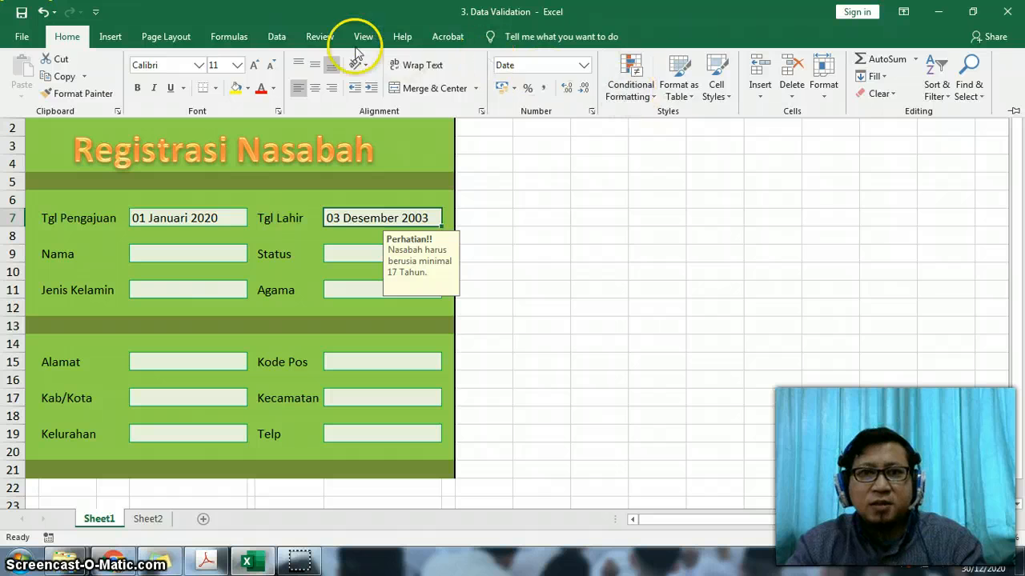
click(284, 40)
click(532, 94)
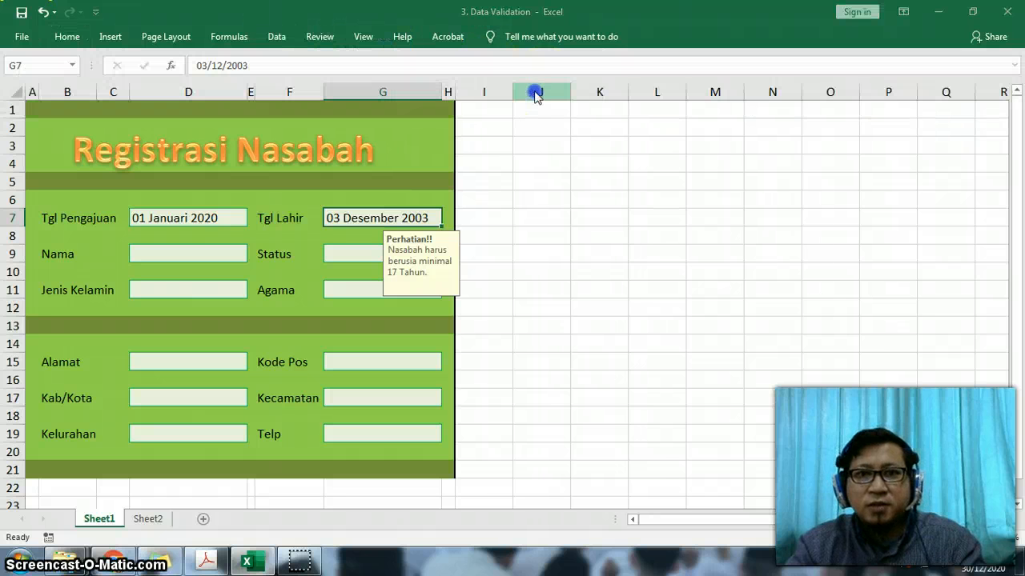
click(622, 159)
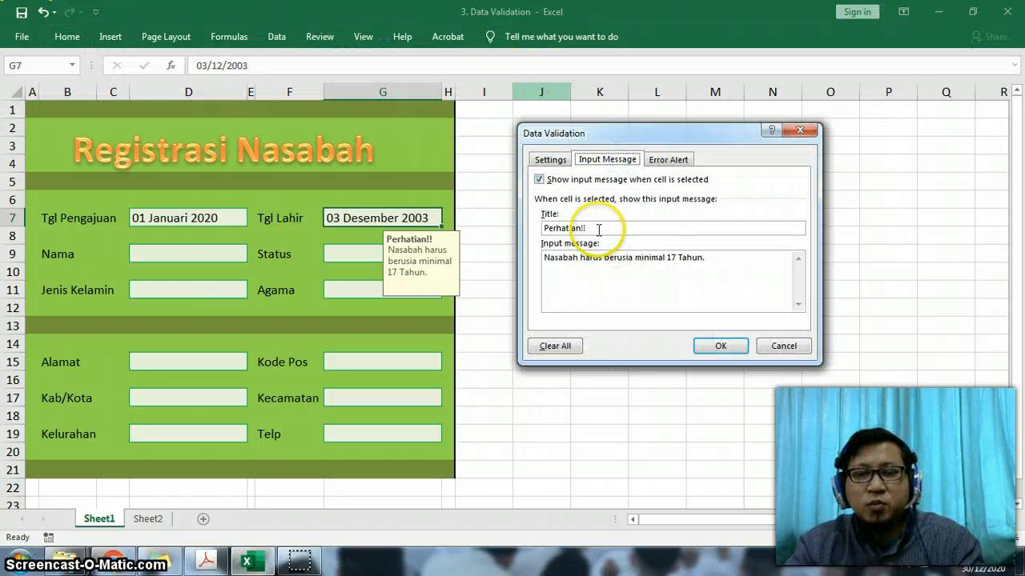
click(676, 159)
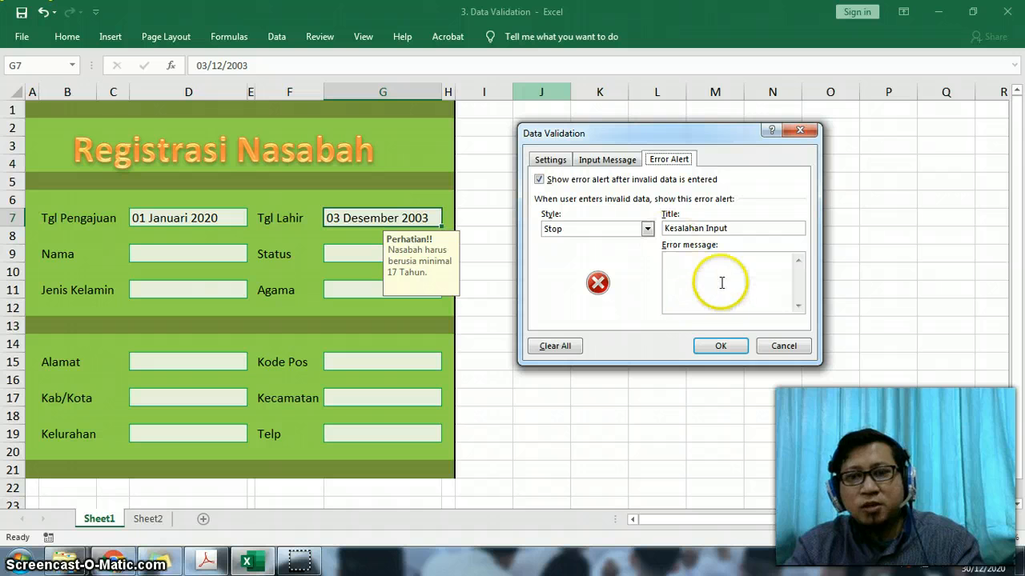
click(720, 346)
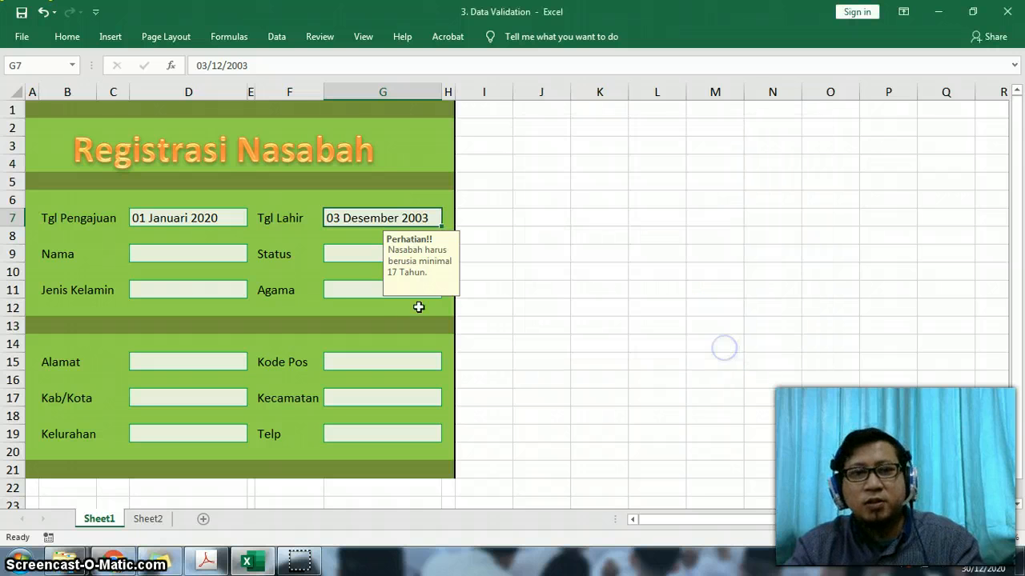
- Set the Nama cell D9's data validation to a text length between a minimum of 2 and a maximum of 32
click(179, 248)
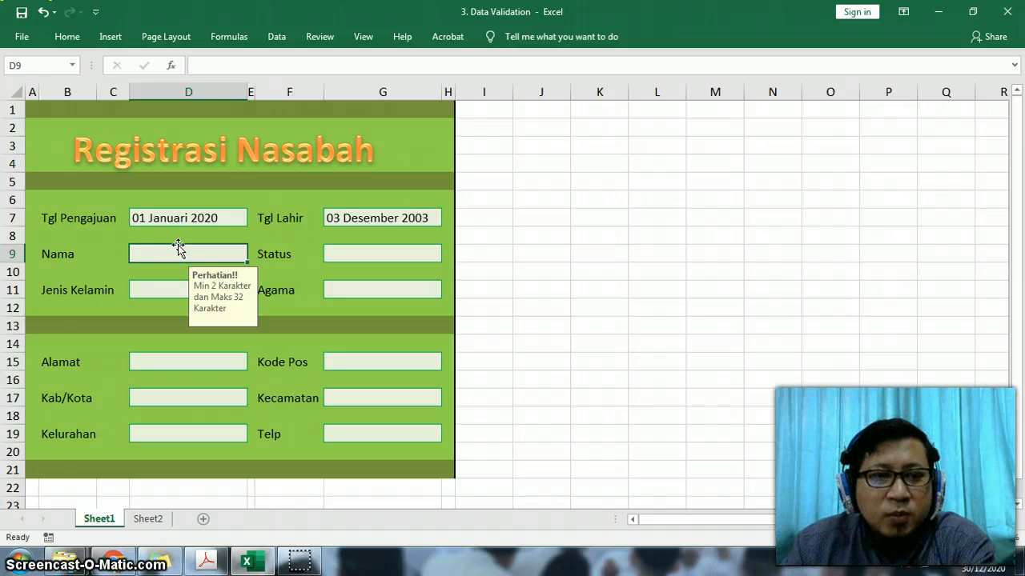
click(171, 253)
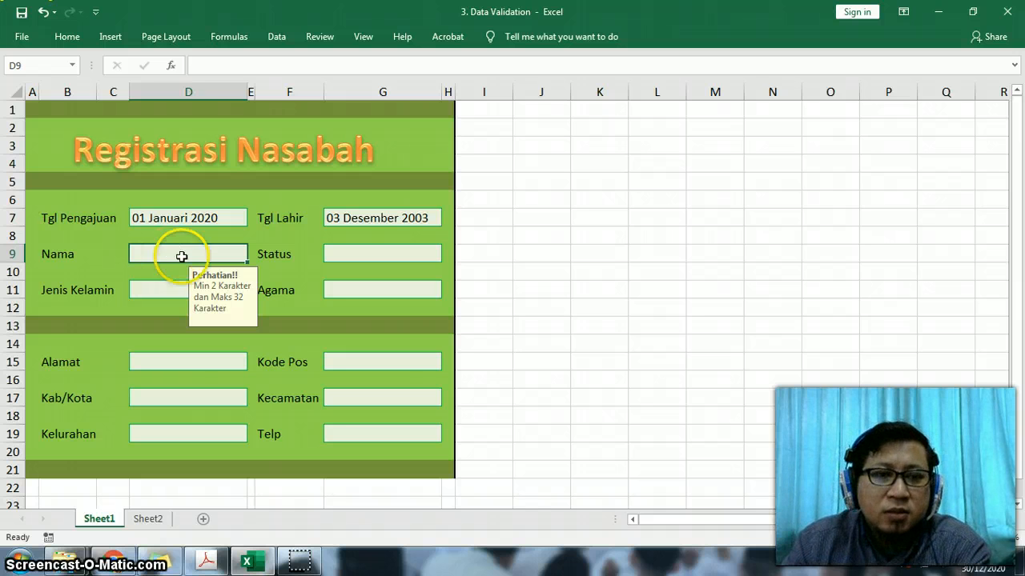
click(211, 299)
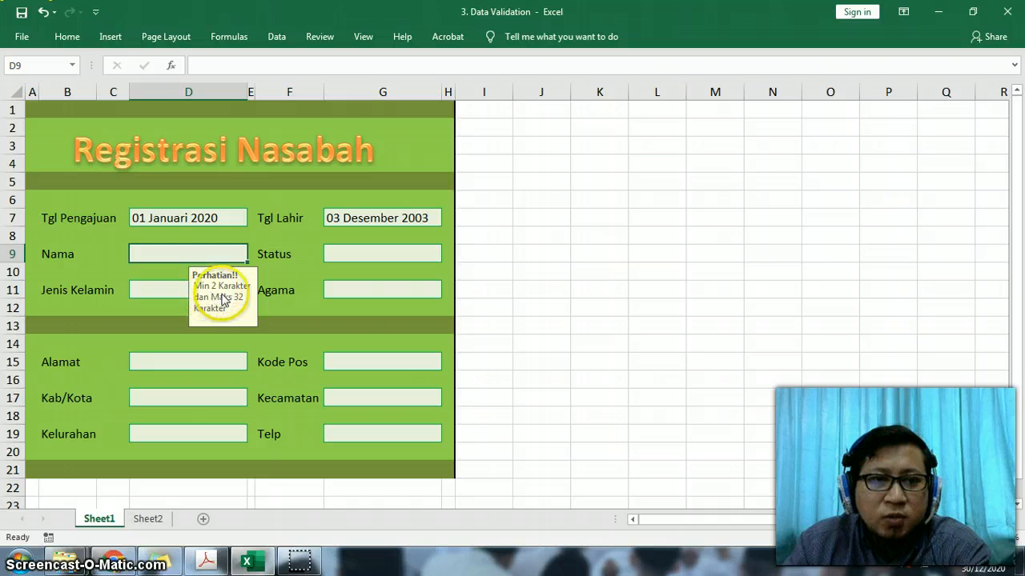
click(67, 38)
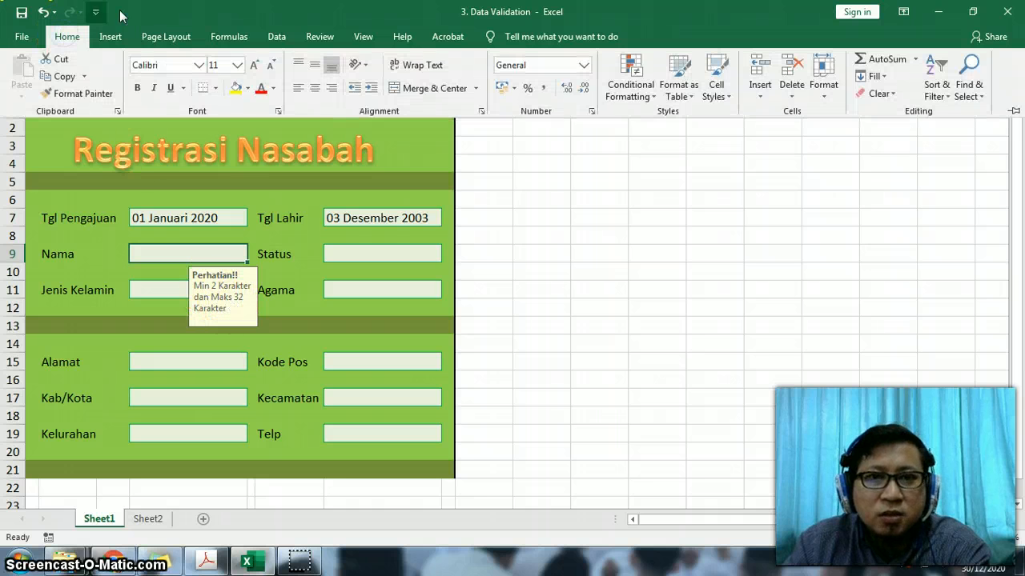
click(276, 37)
click(554, 94)
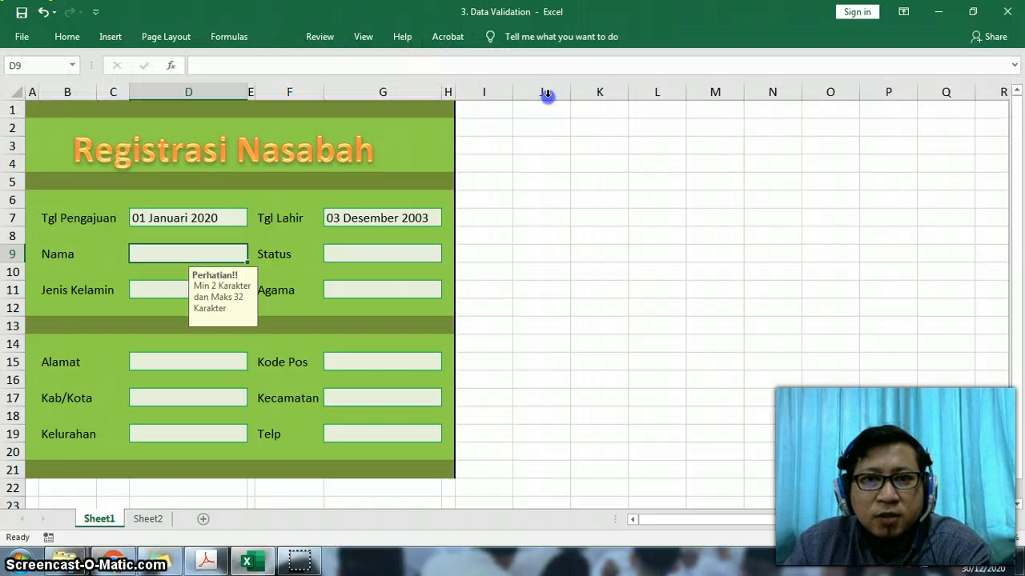
click(564, 164)
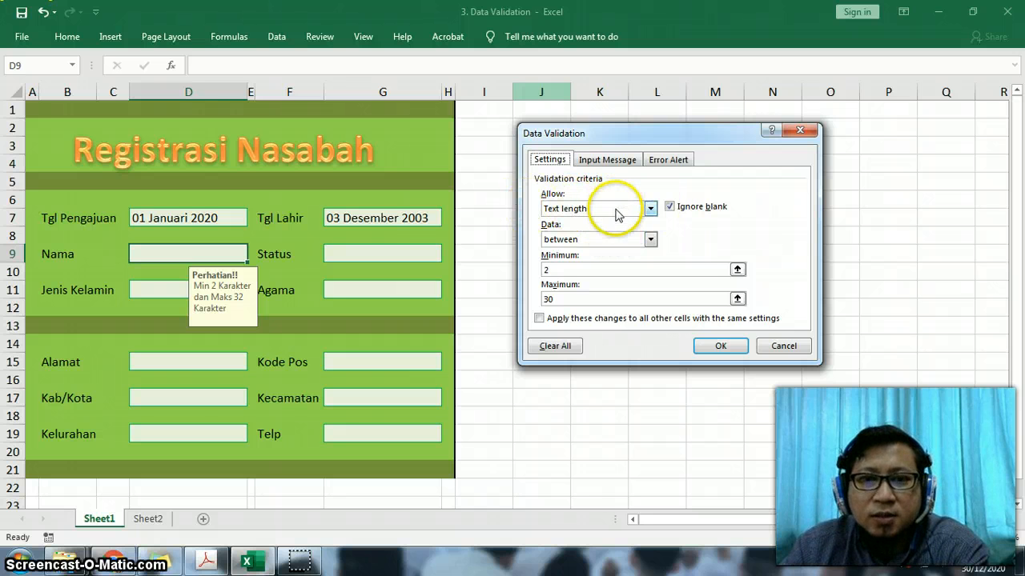
click(568, 239)
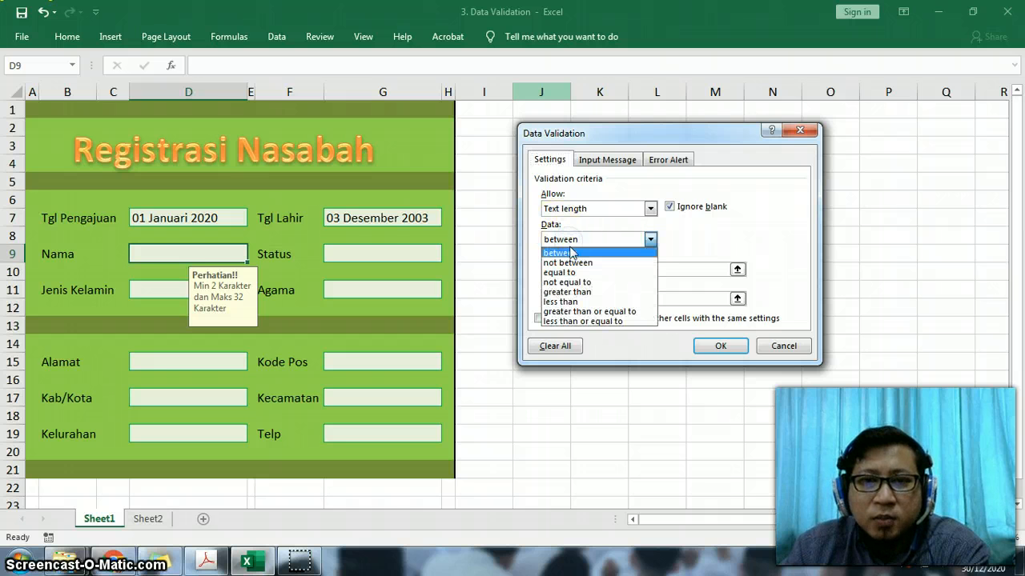
click(571, 253)
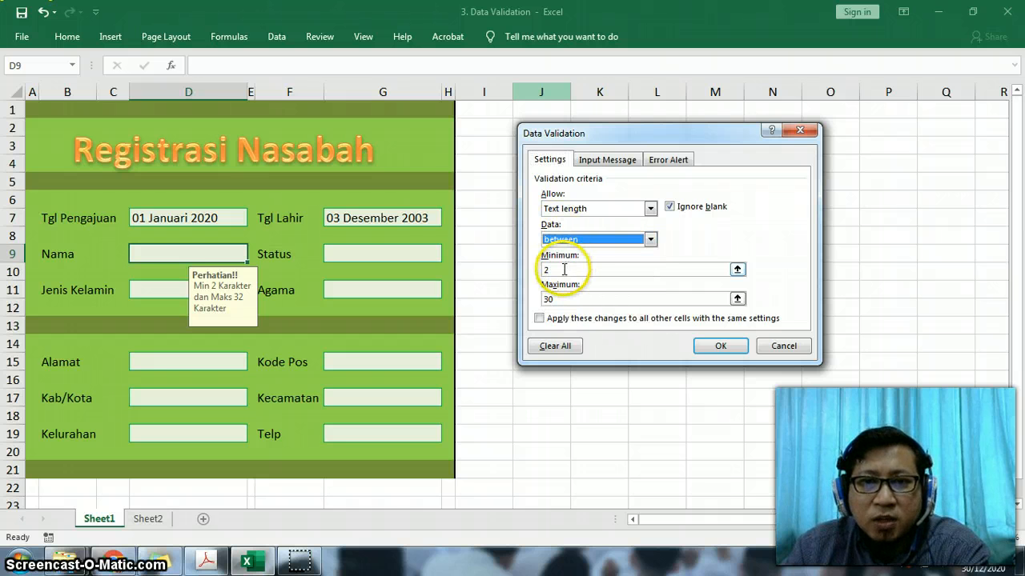
click(566, 270)
click(564, 299)
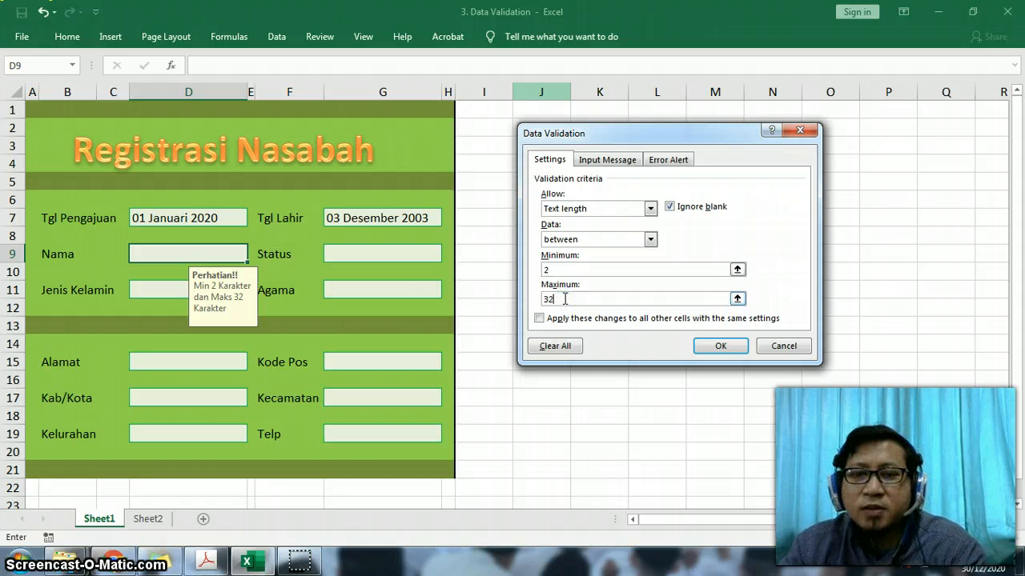
- Review the Nama validation's input message and error alert, and apply the validation
click(609, 159)
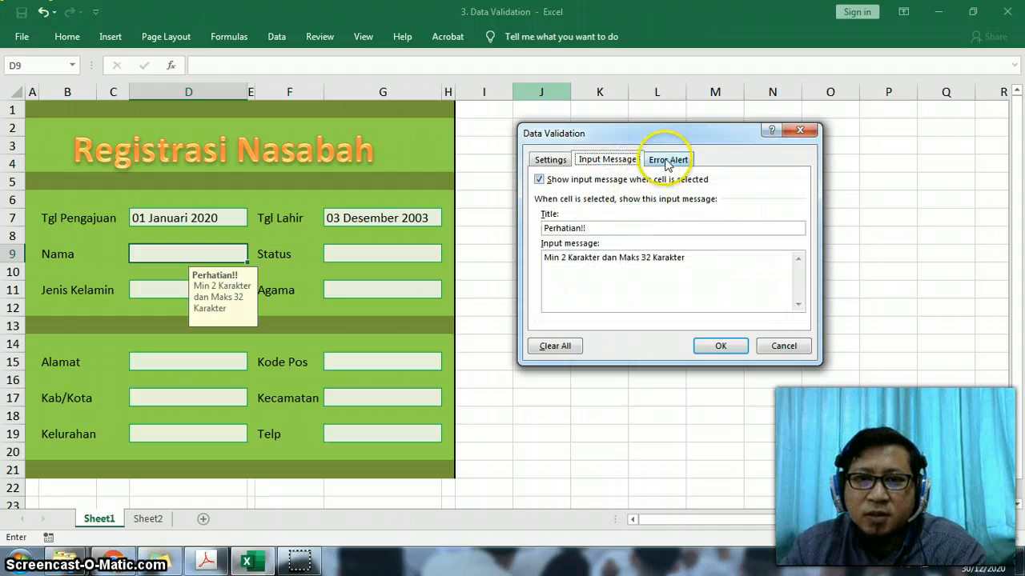
click(667, 161)
drag(762, 263, 669, 265)
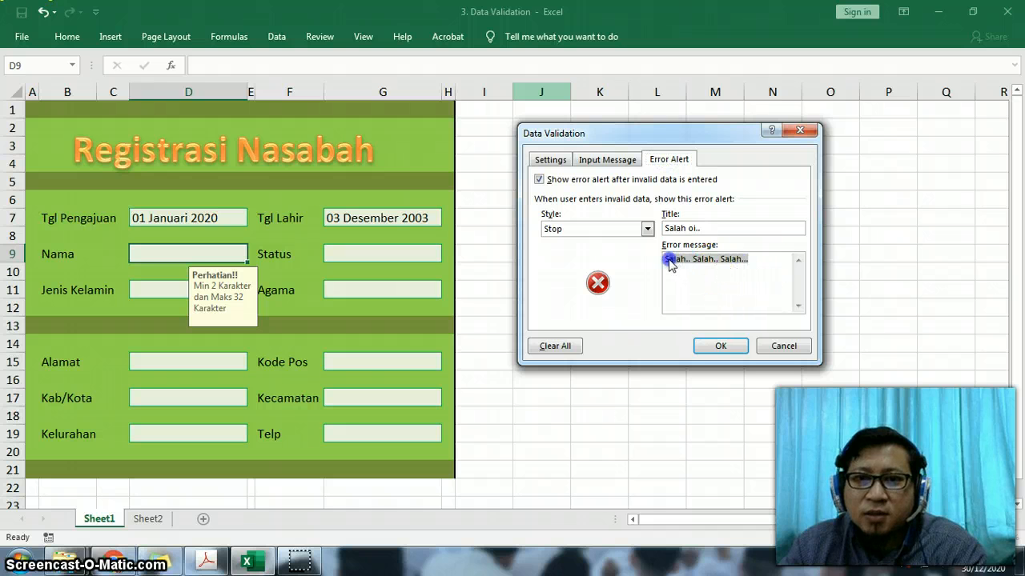
click(719, 345)
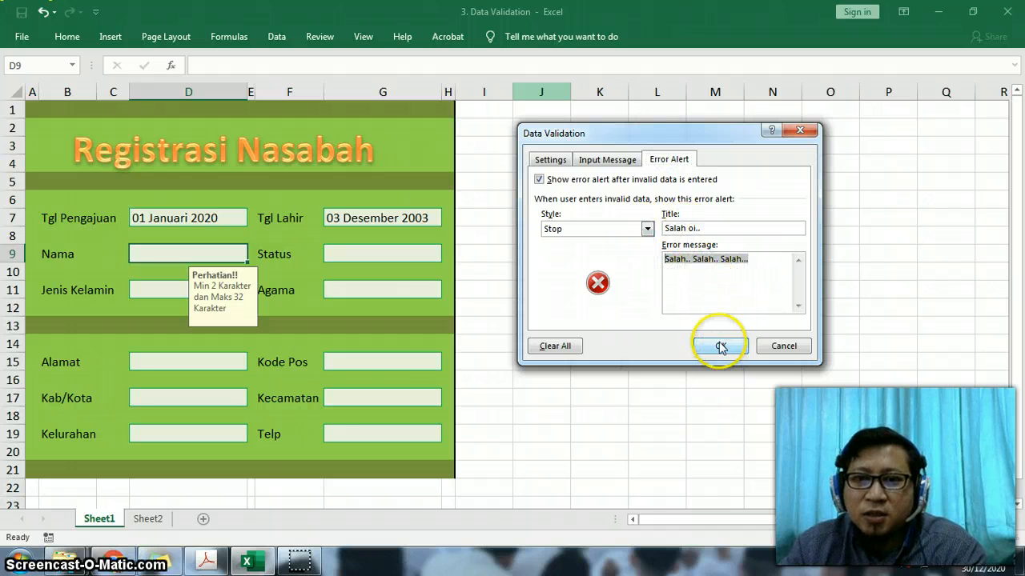
- Test the Nama validation by entering the single character a, choose to retry, and enter ii instead
click(207, 238)
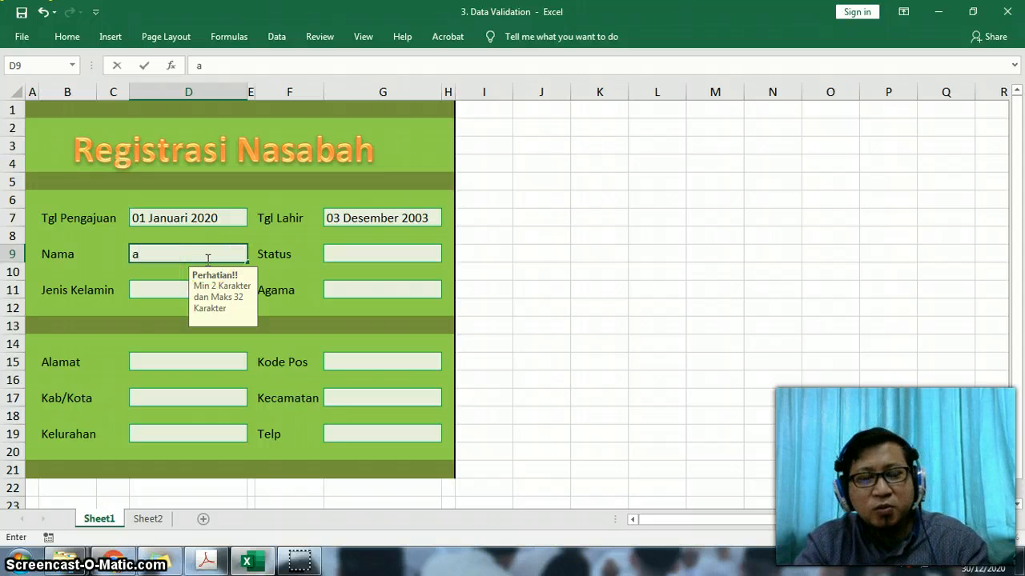
text(a)
key(Return)
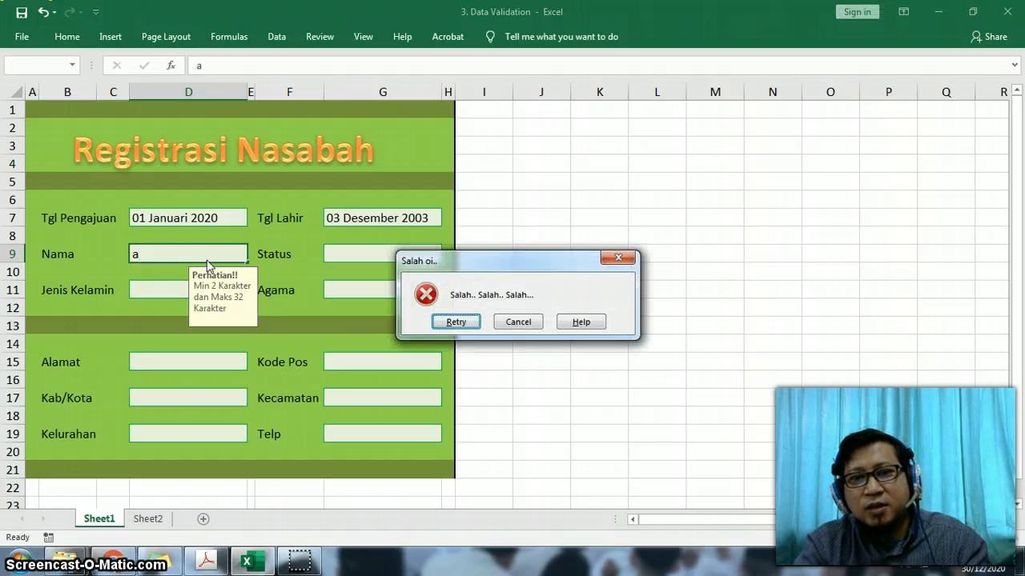
key(Return)
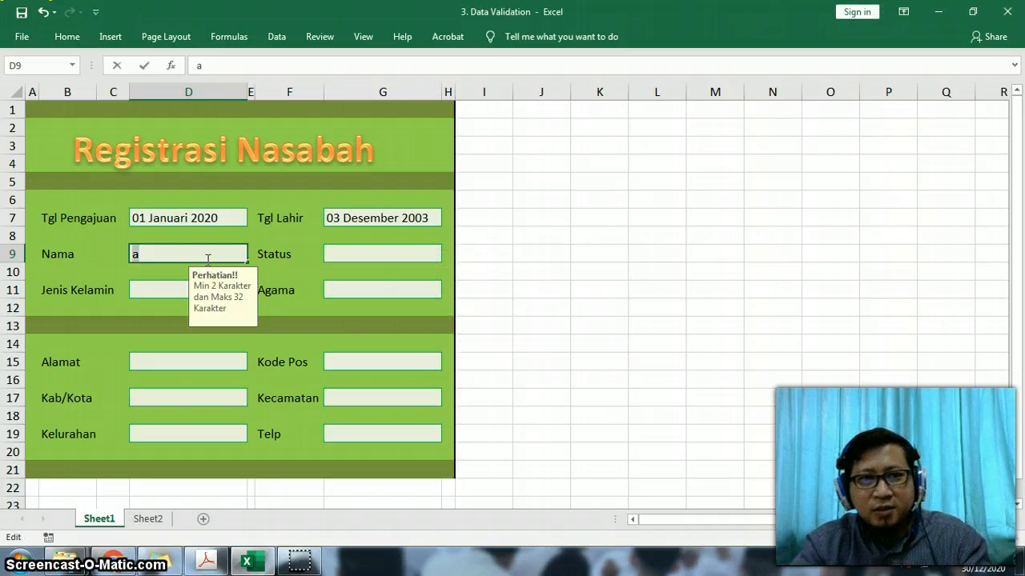
text(ii)
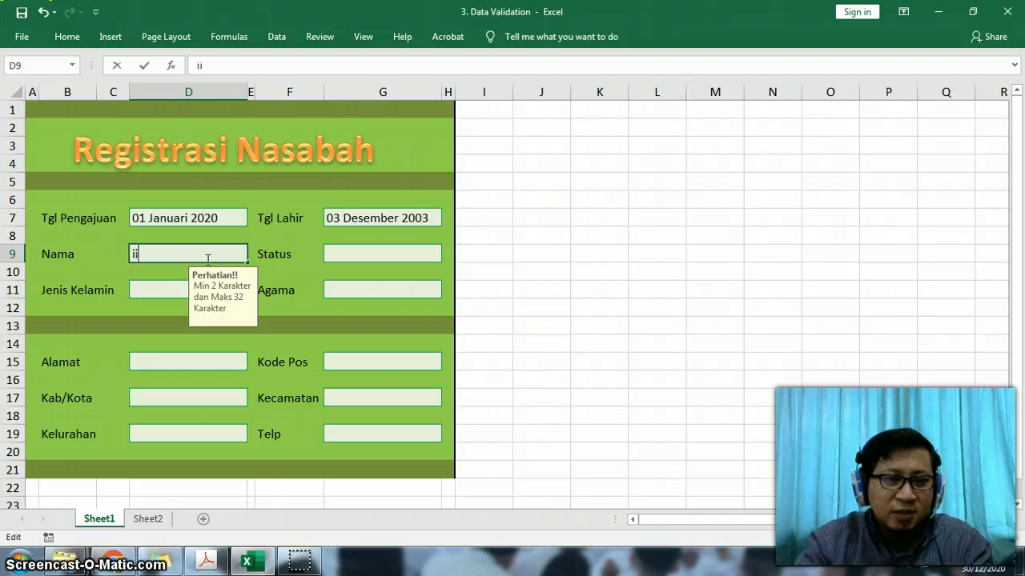
key(Return)
click(207, 259)
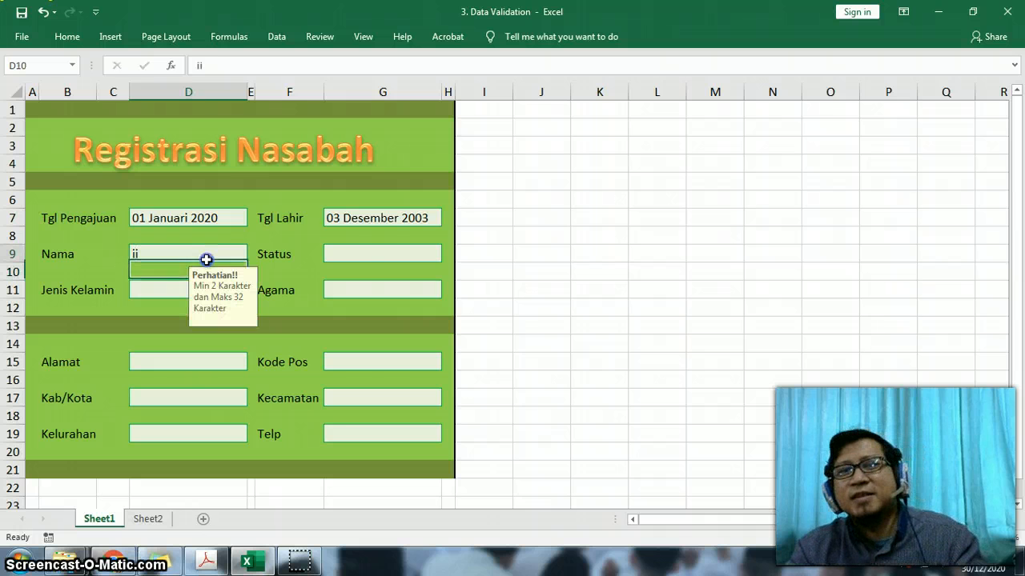
- Add a list validation to the Status cell G9 with the source Belum Menikah; Menikah; Cerai
click(377, 256)
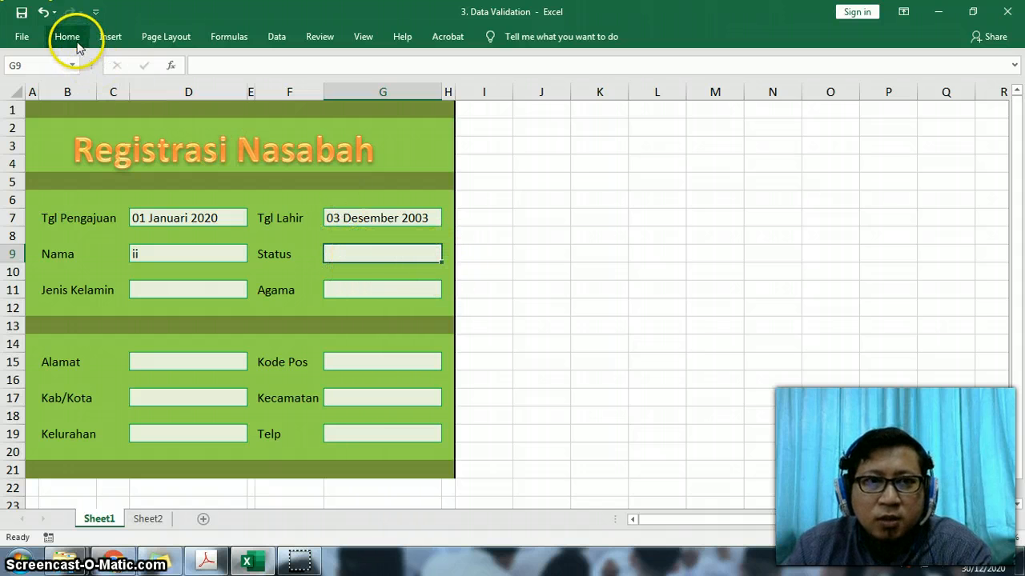
click(277, 37)
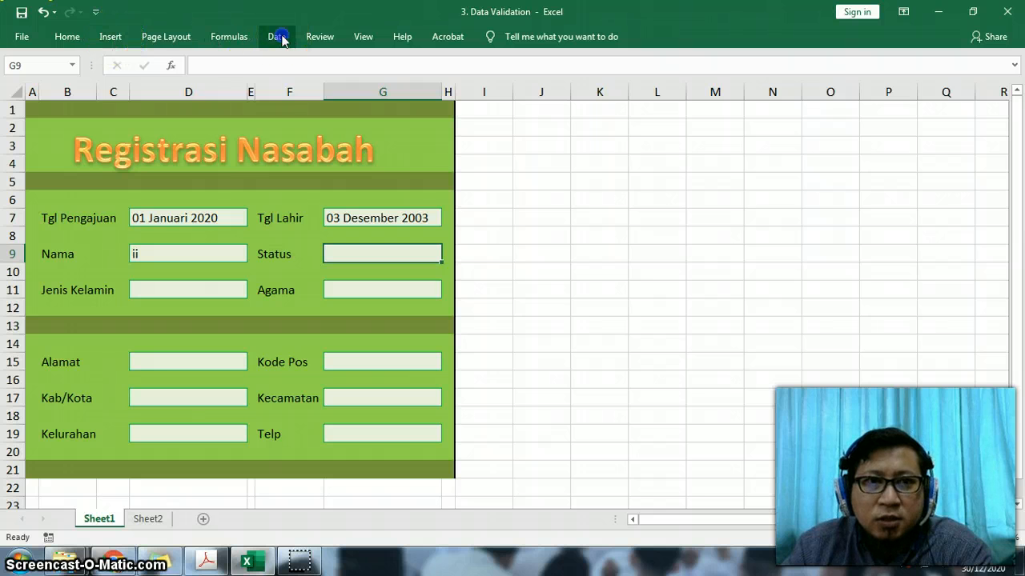
click(542, 97)
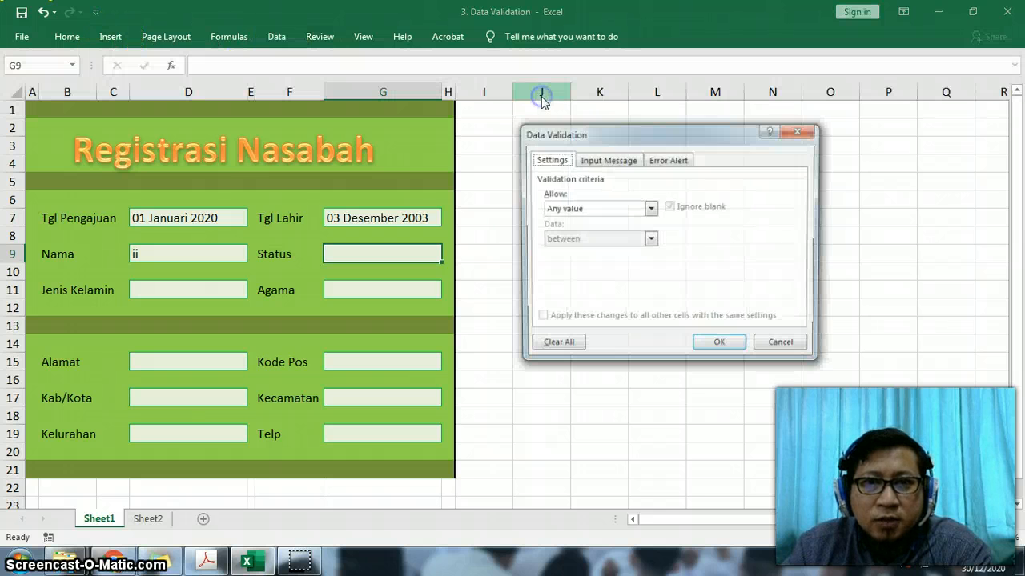
click(583, 209)
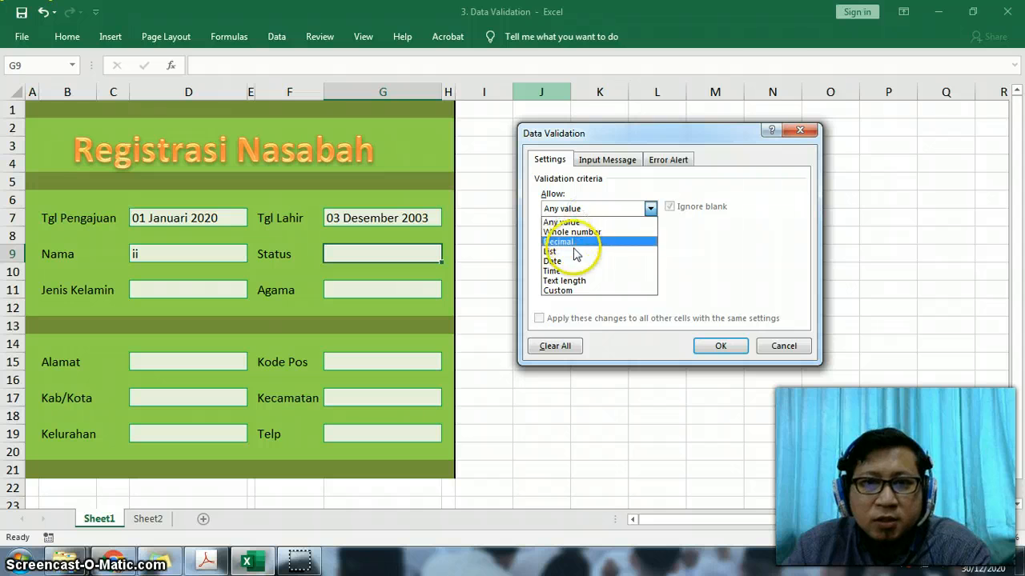
click(573, 252)
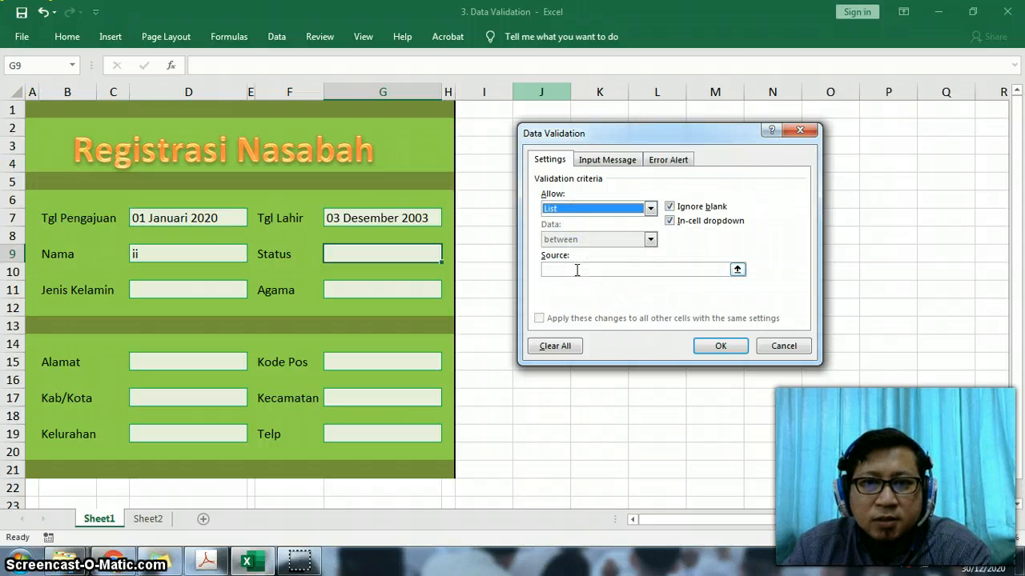
click(576, 271)
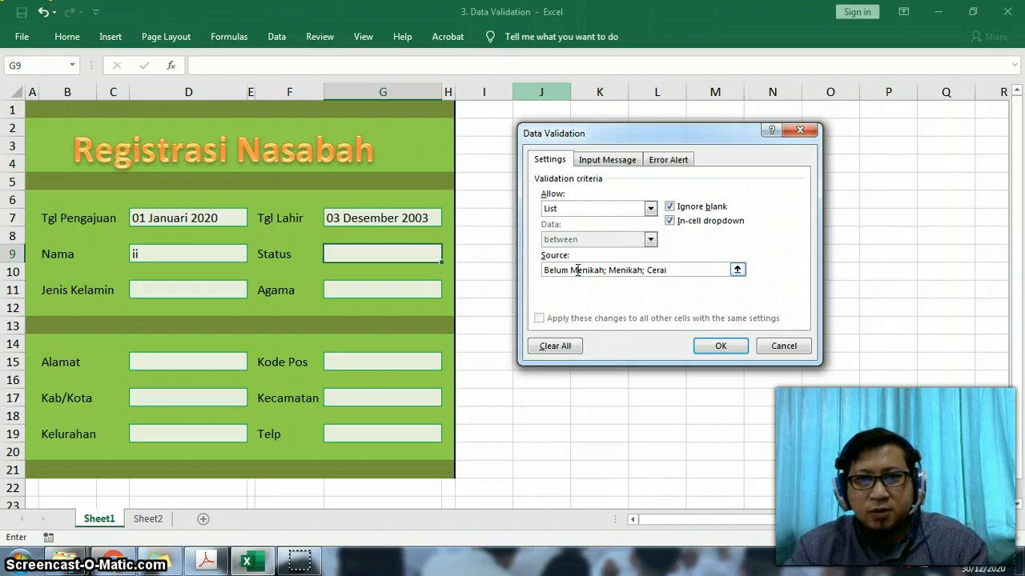
click(718, 345)
- Test the Status dropdown by choosing Belum Menikah, Menikah and finally Cerai
click(449, 254)
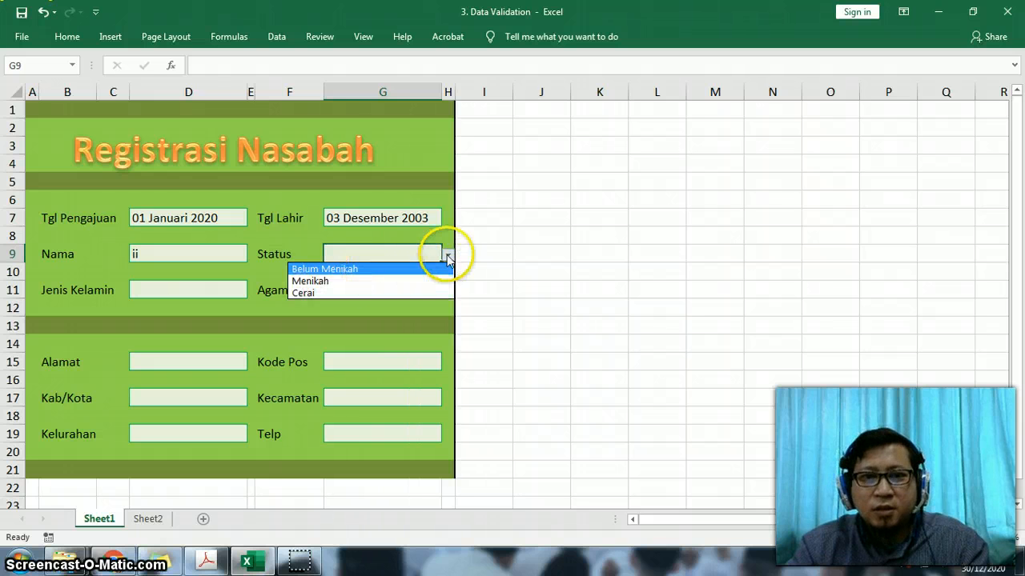
click(449, 256)
click(450, 254)
click(405, 269)
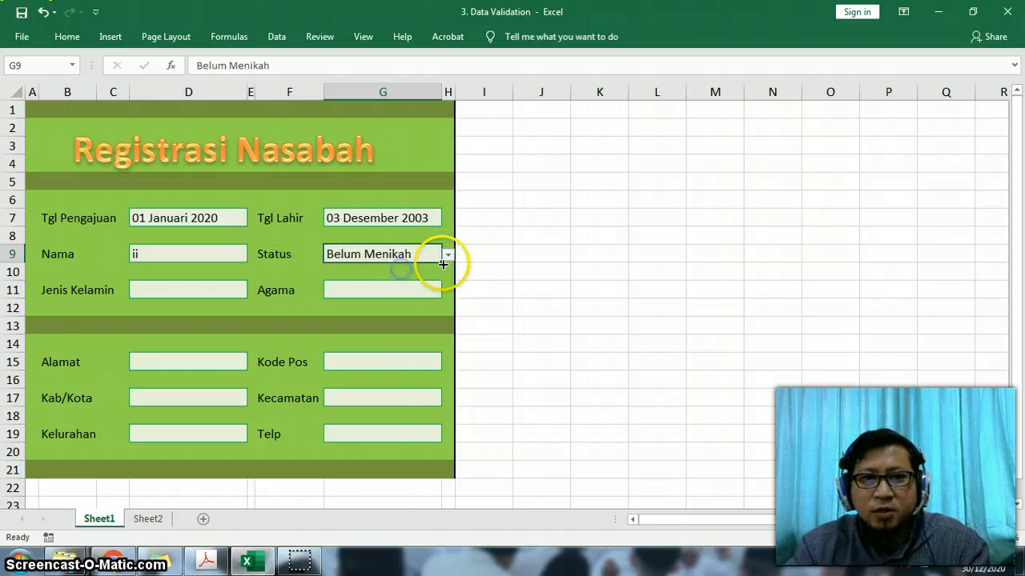
click(449, 256)
click(382, 281)
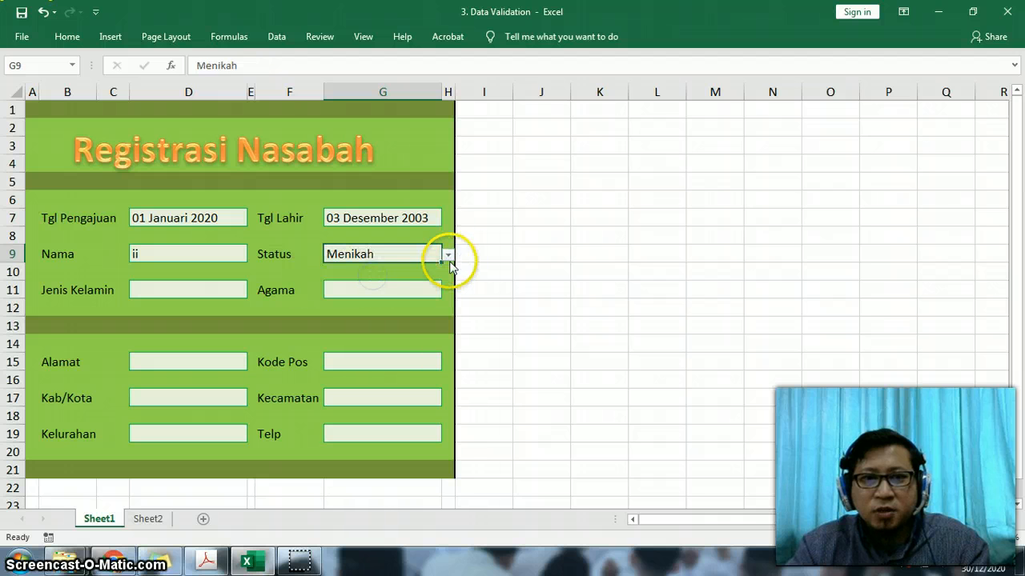
click(449, 258)
click(387, 293)
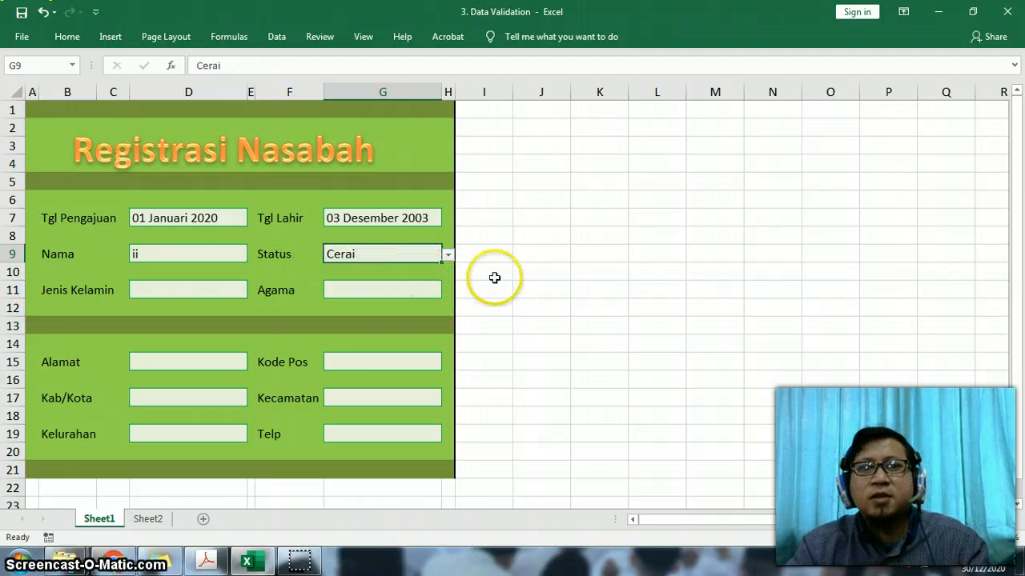
click(526, 285)
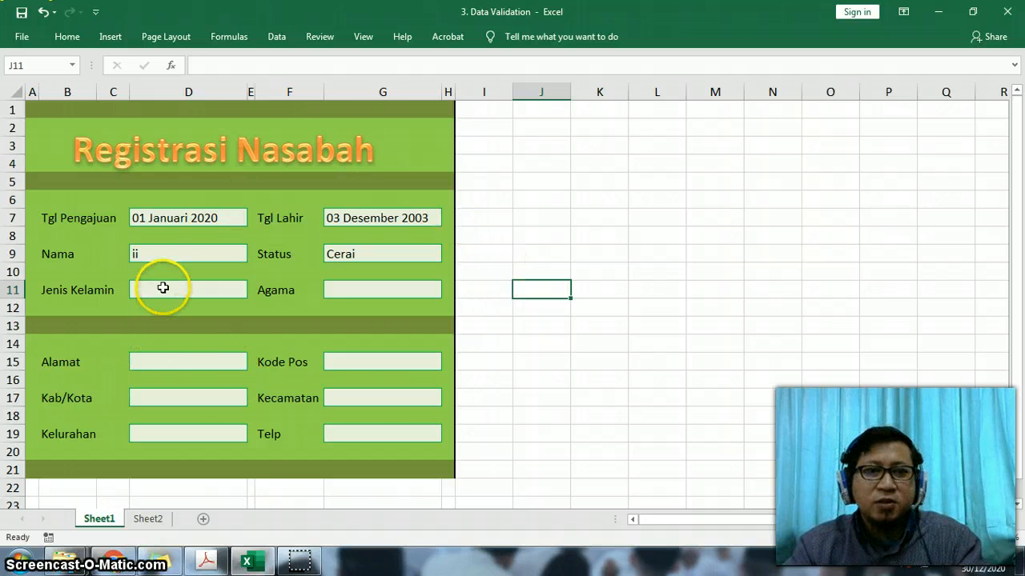
click(162, 289)
click(358, 290)
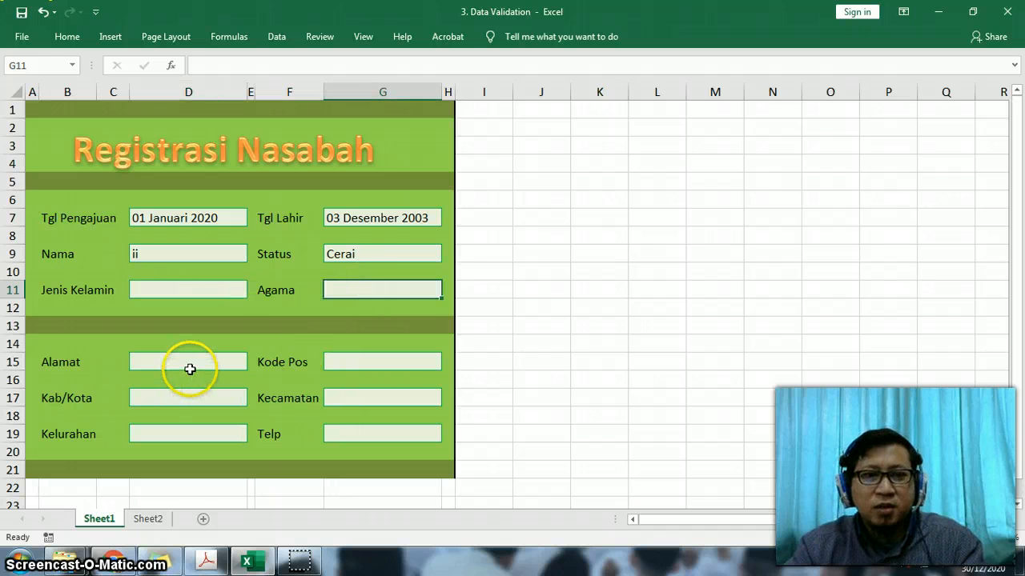
click(189, 369)
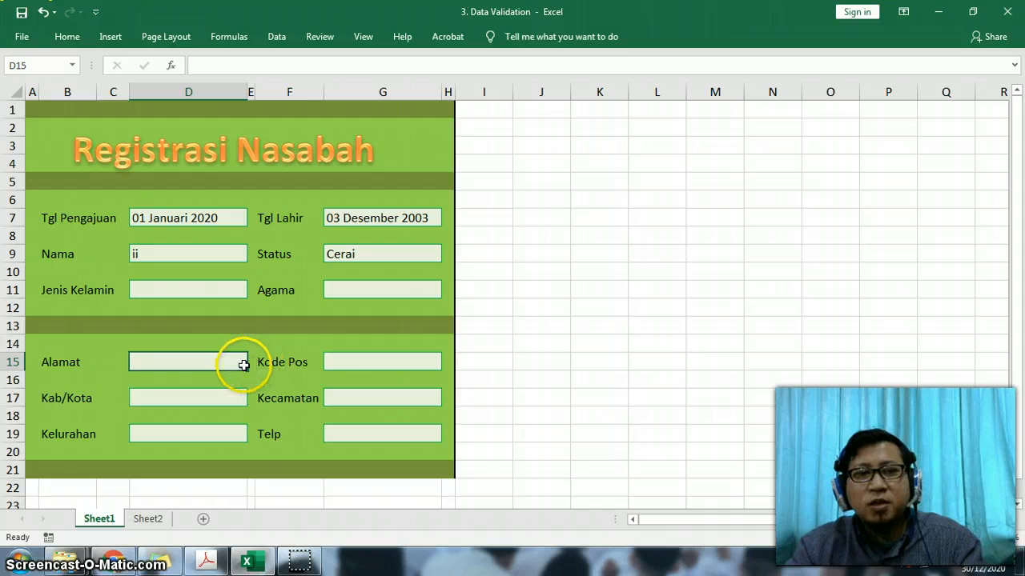
click(355, 365)
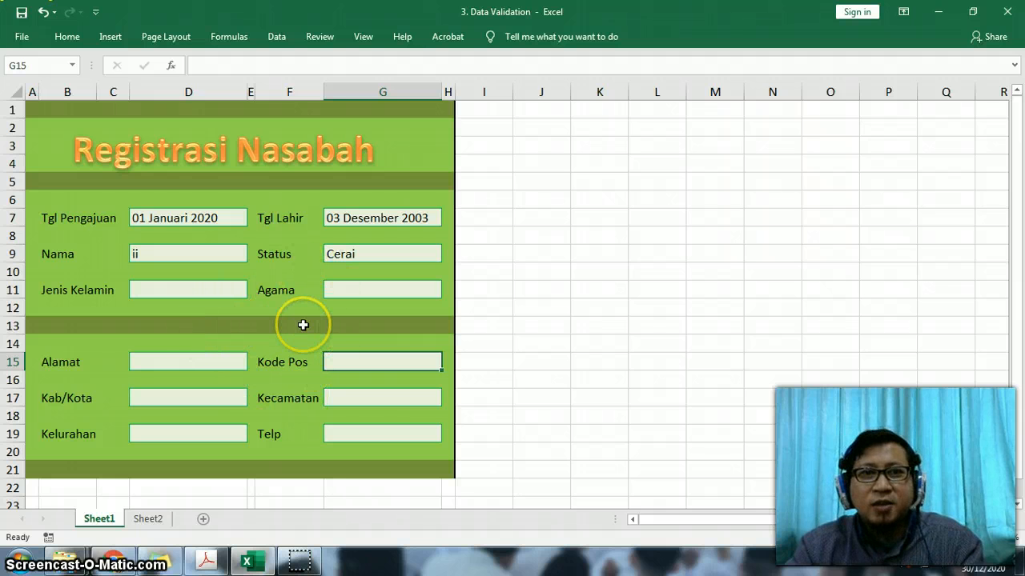
click(276, 36)
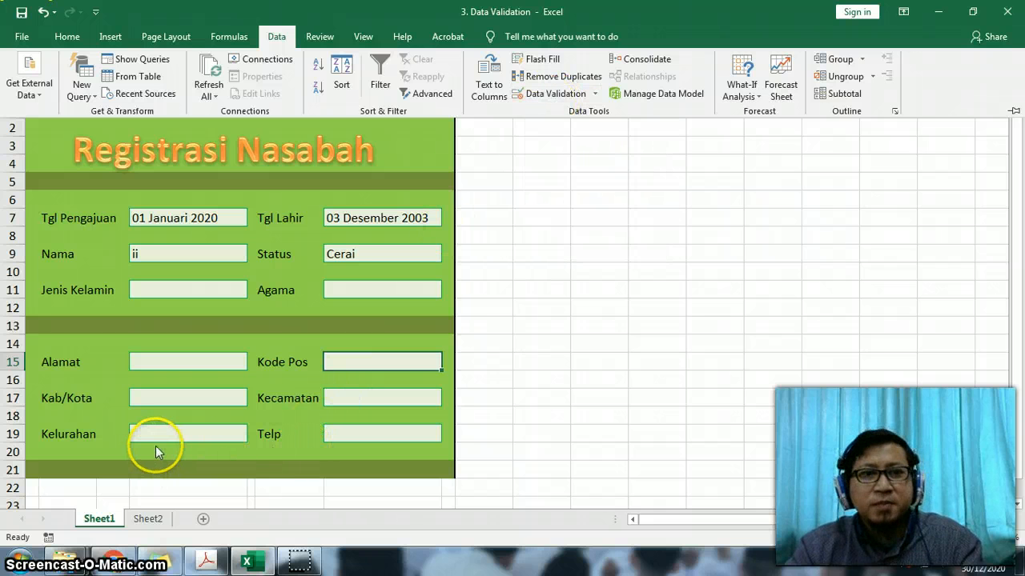
- Switch to Sheet2 and clear the KODE BARANG entry for Keyboard Numeric in cell B6
click(149, 519)
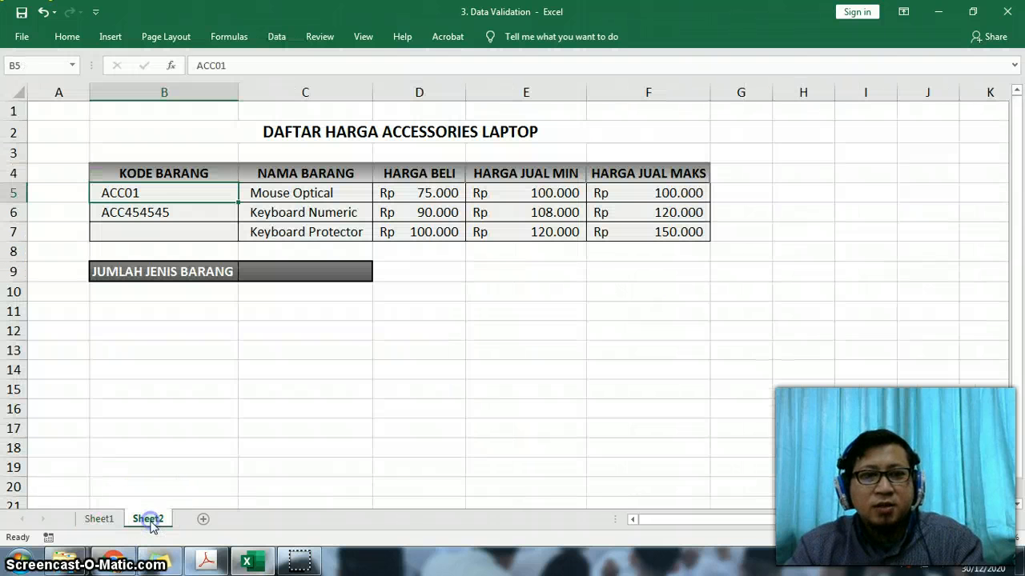
drag(188, 190, 184, 211)
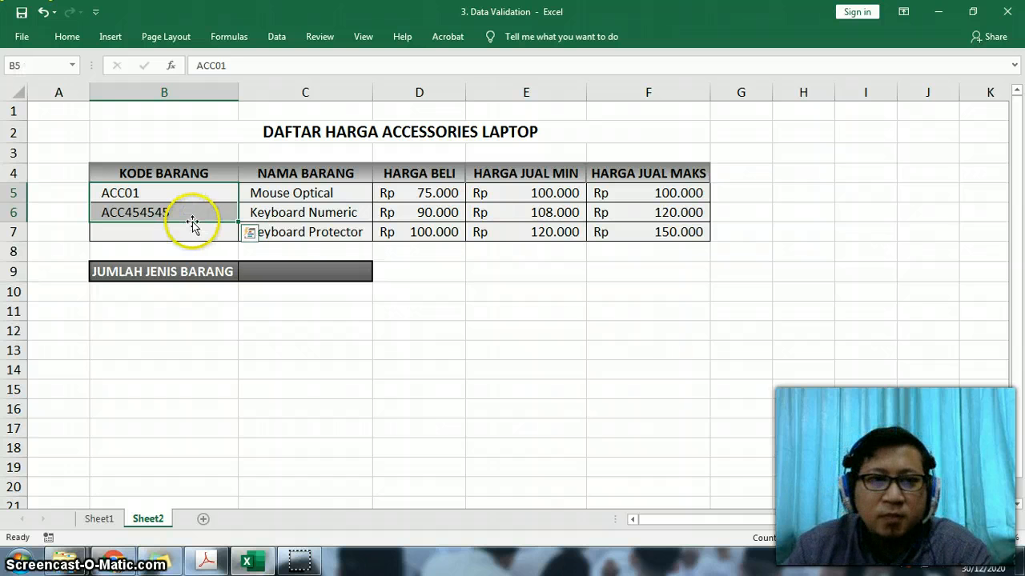
click(187, 191)
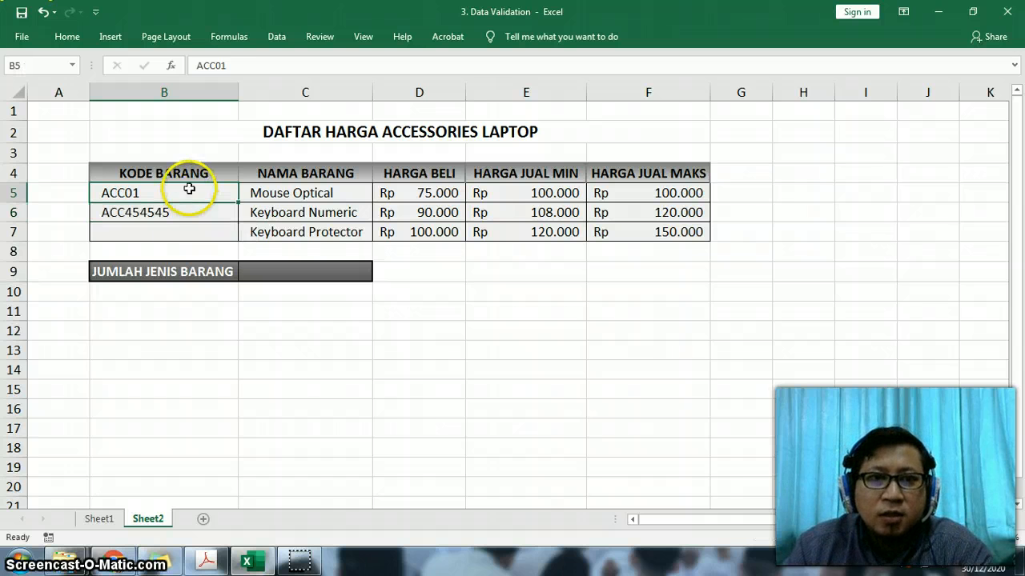
click(192, 214)
key(Delete)
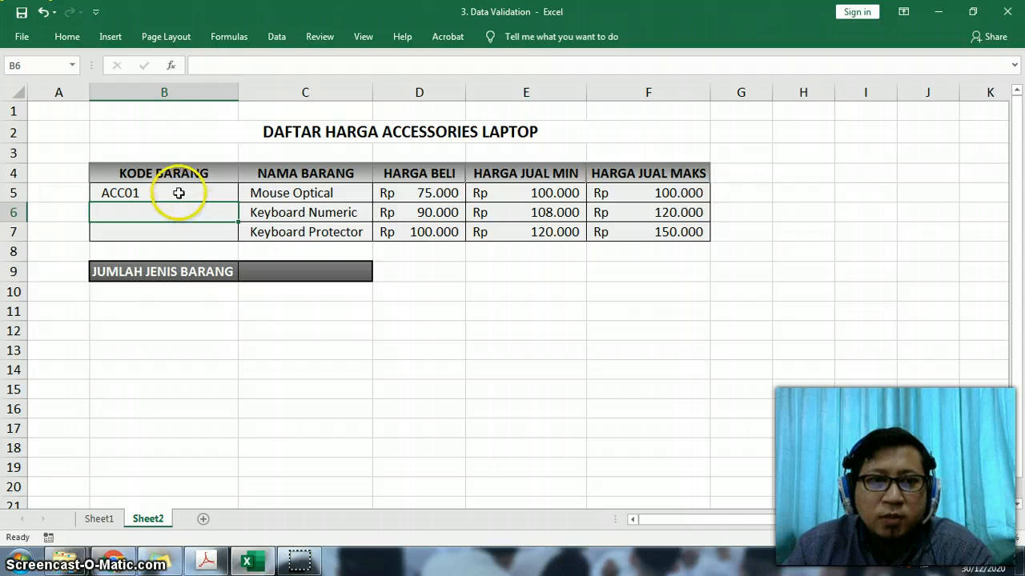
click(172, 185)
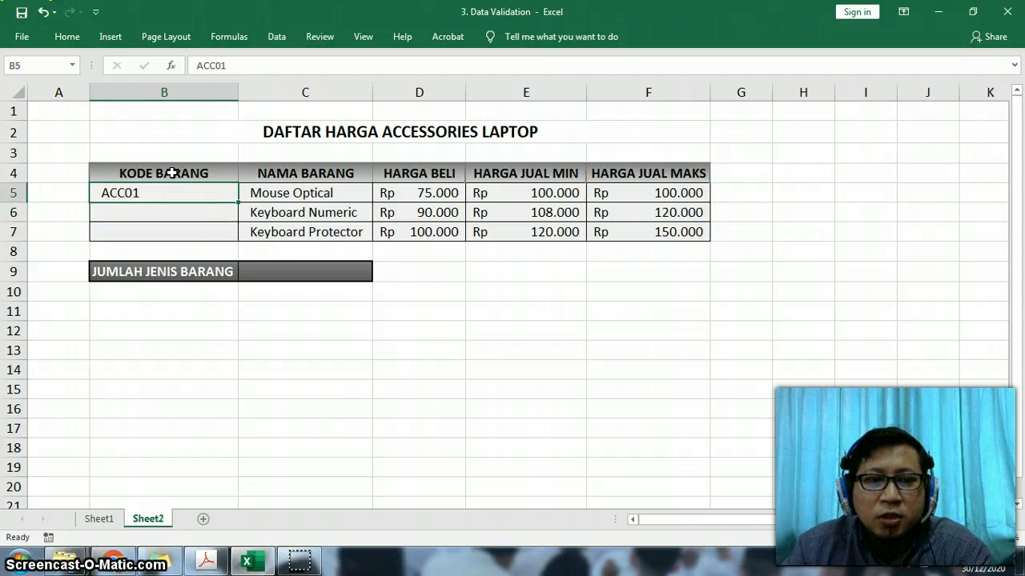
click(277, 35)
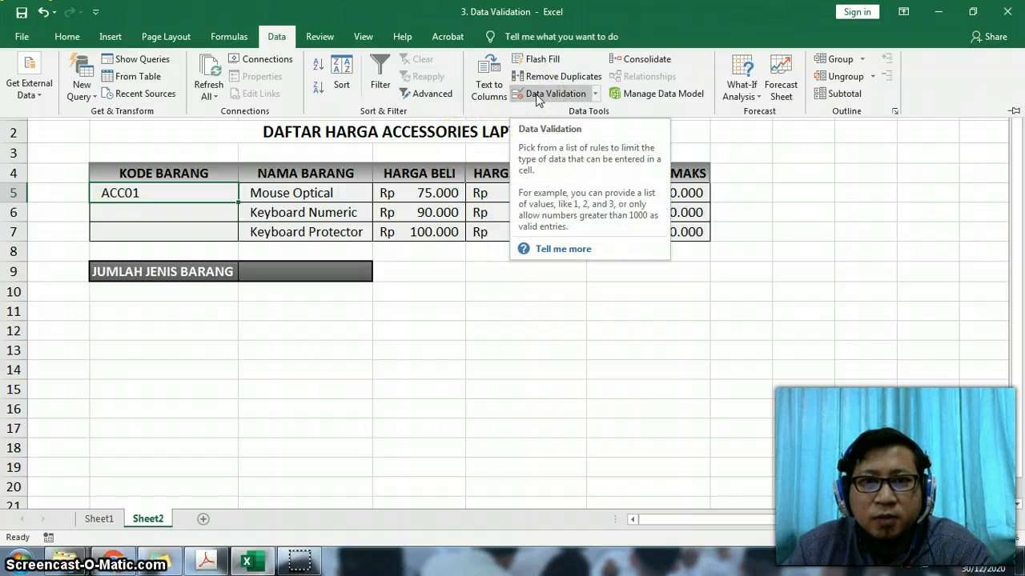
click(206, 221)
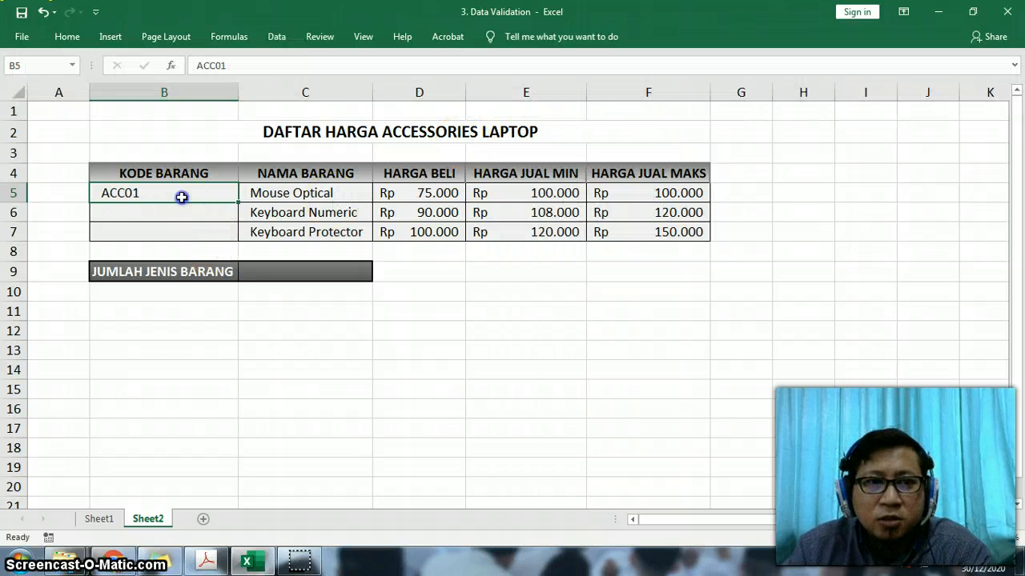
- Examine each part of the custom validation formula on the KODE BARANG cells B5:B7 and confirm the rule
drag(182, 197, 177, 227)
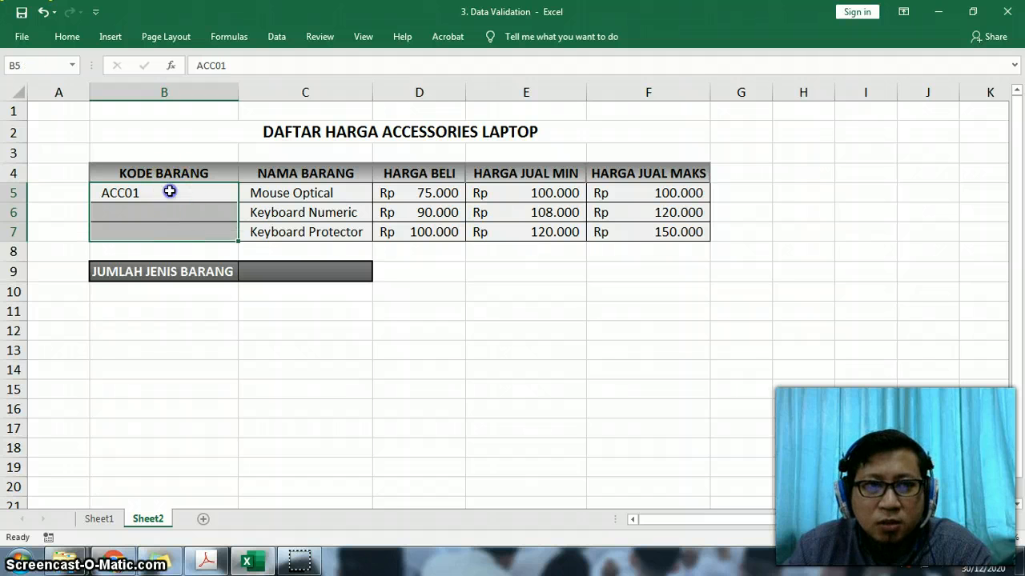
click(169, 192)
drag(162, 189, 160, 231)
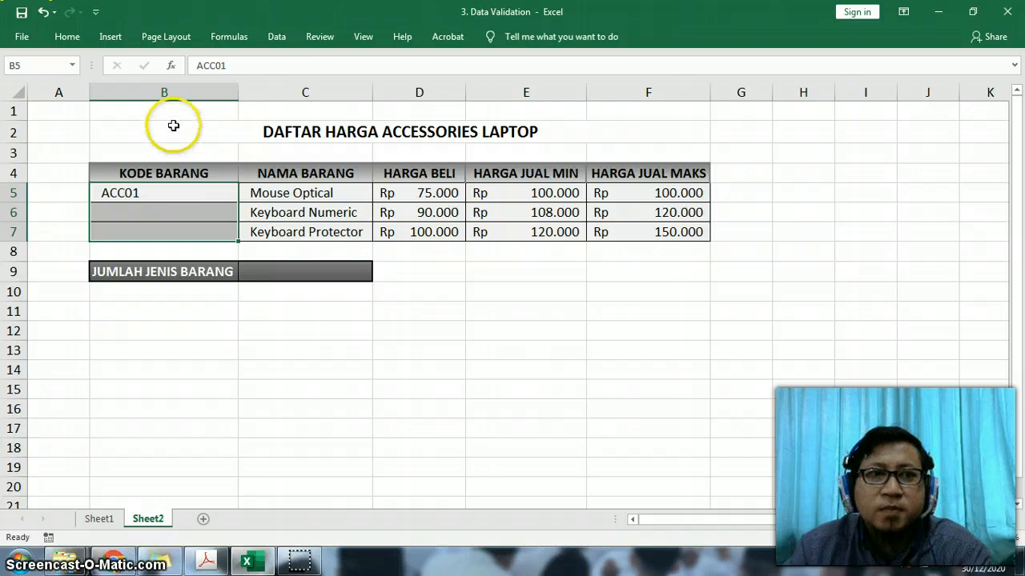
click(275, 37)
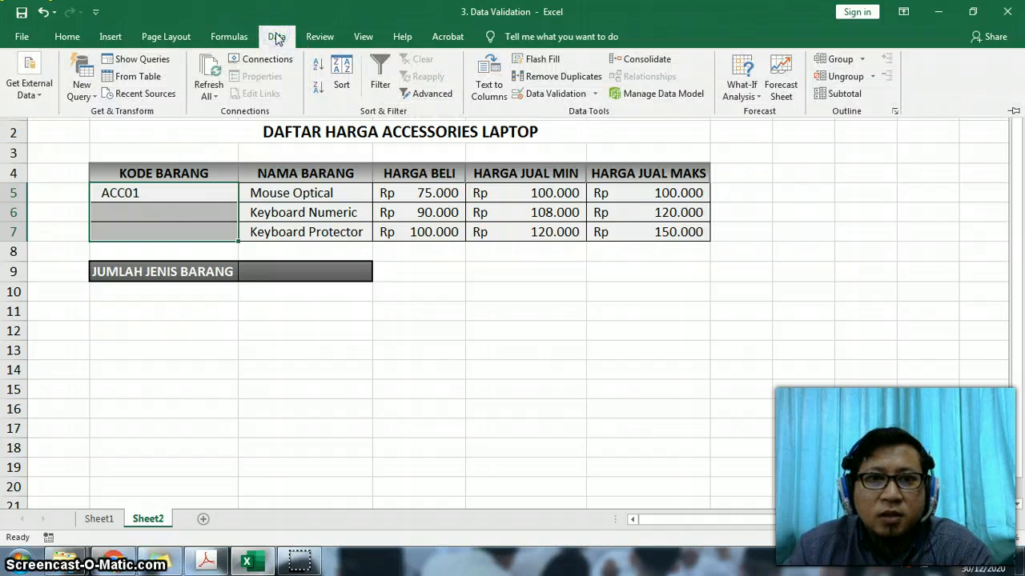
click(542, 96)
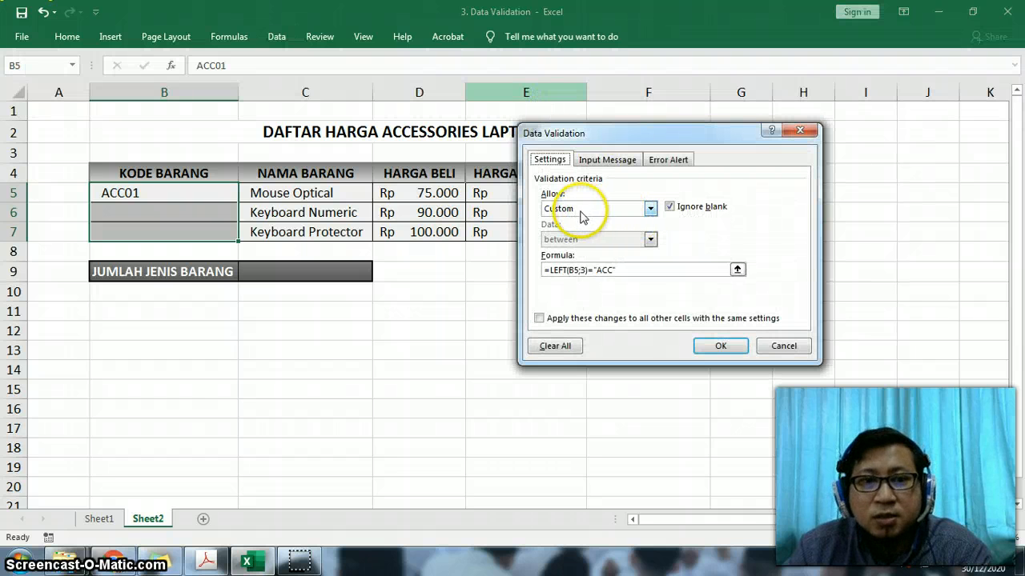
click(589, 271)
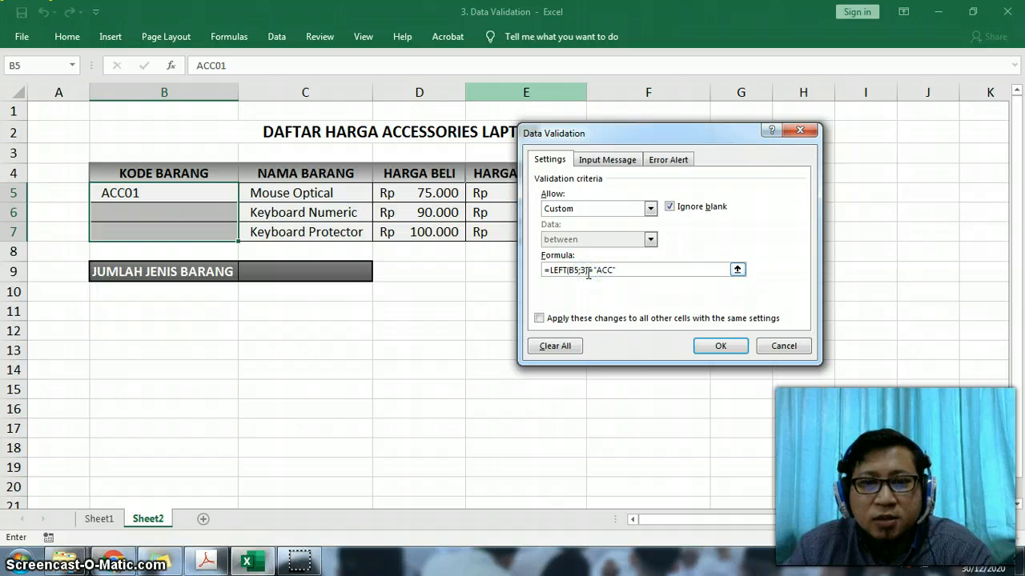
click(568, 271)
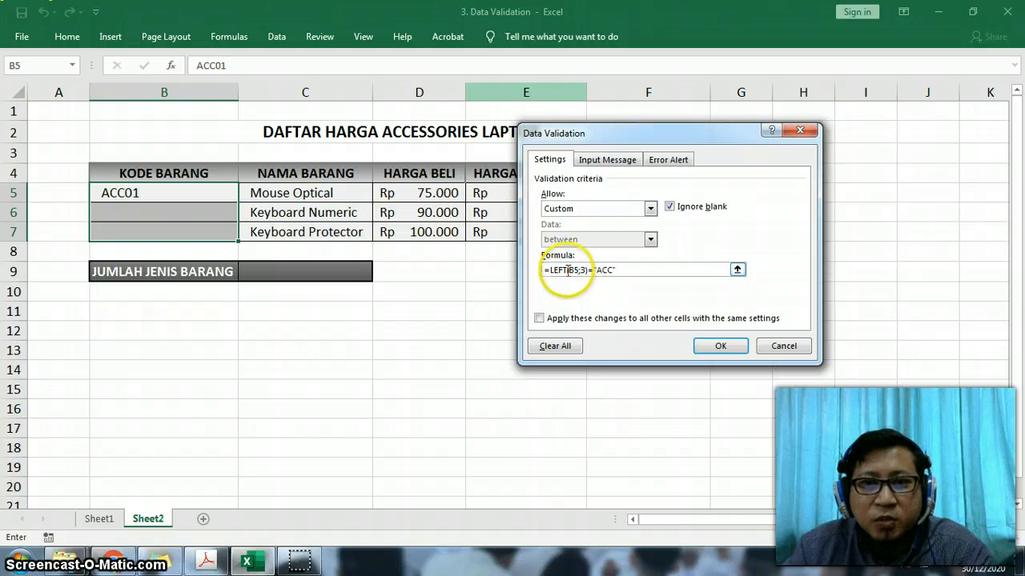
double_click(559, 269)
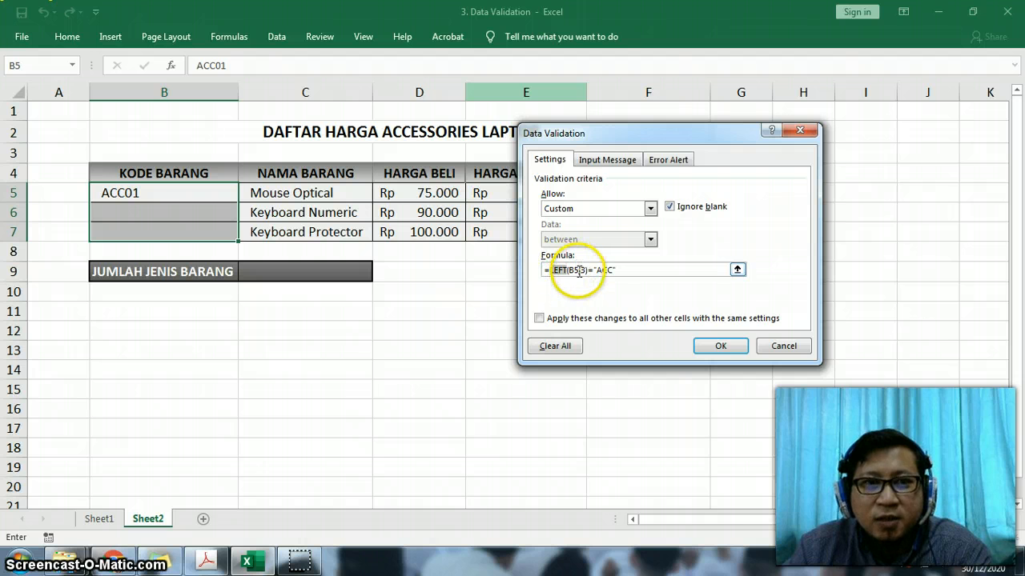
click(580, 271)
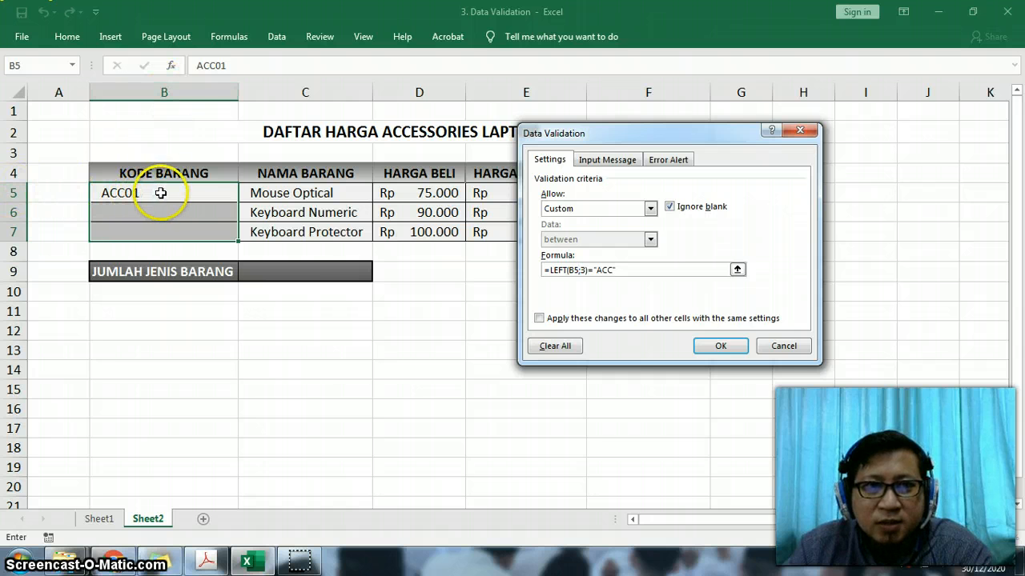
click(593, 270)
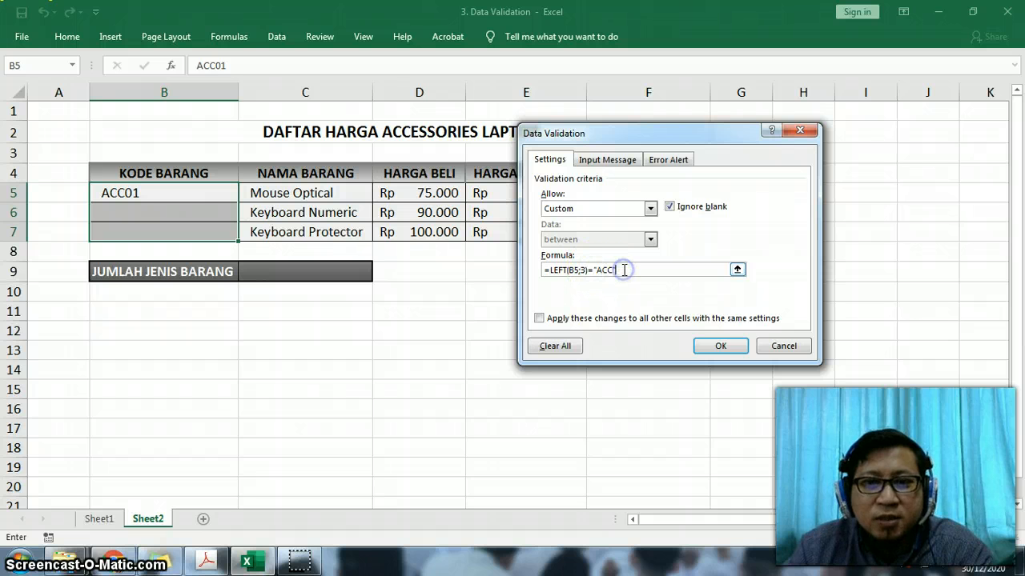
double_click(582, 270)
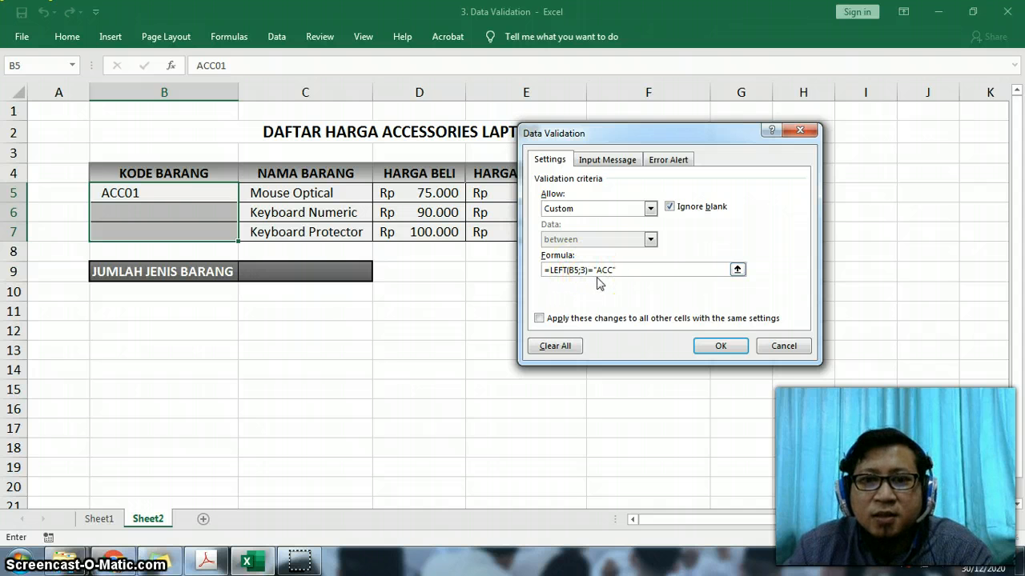
click(708, 349)
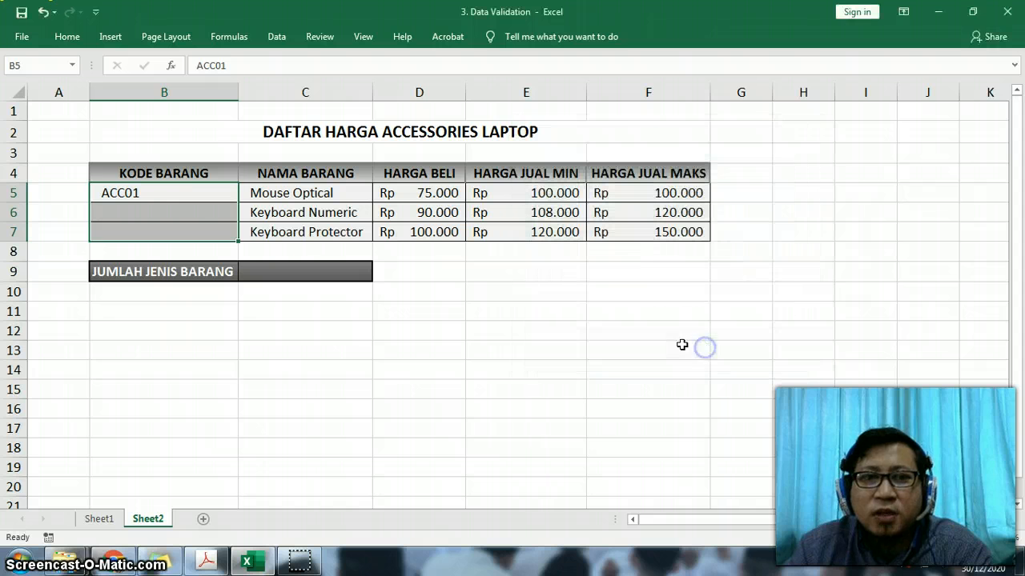
- Test the KODE BARANG validation by entering ABC in B5, retrying with ACC10, and entering ACC2000 in B6
click(154, 195)
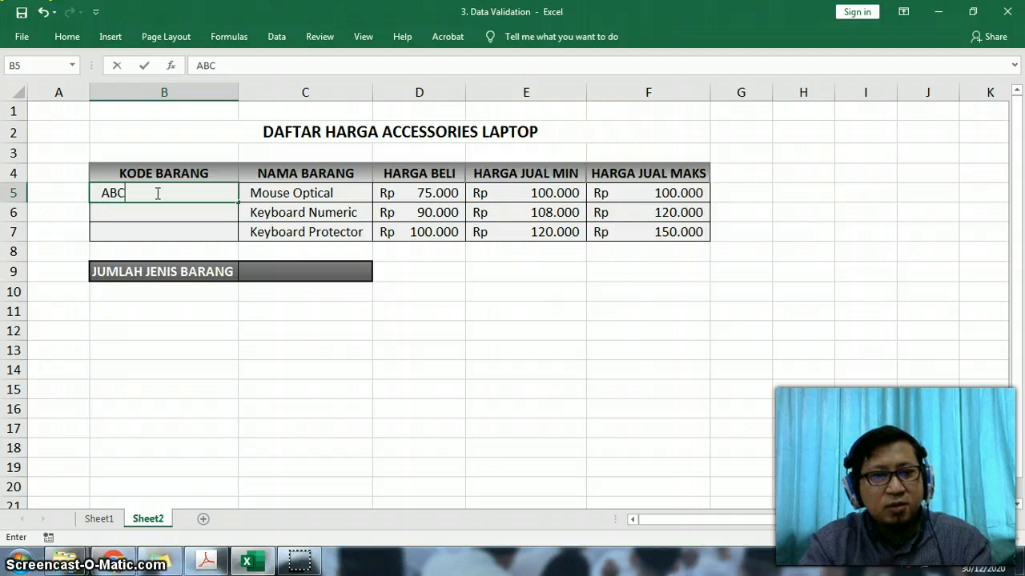
key(Return)
key(Return)
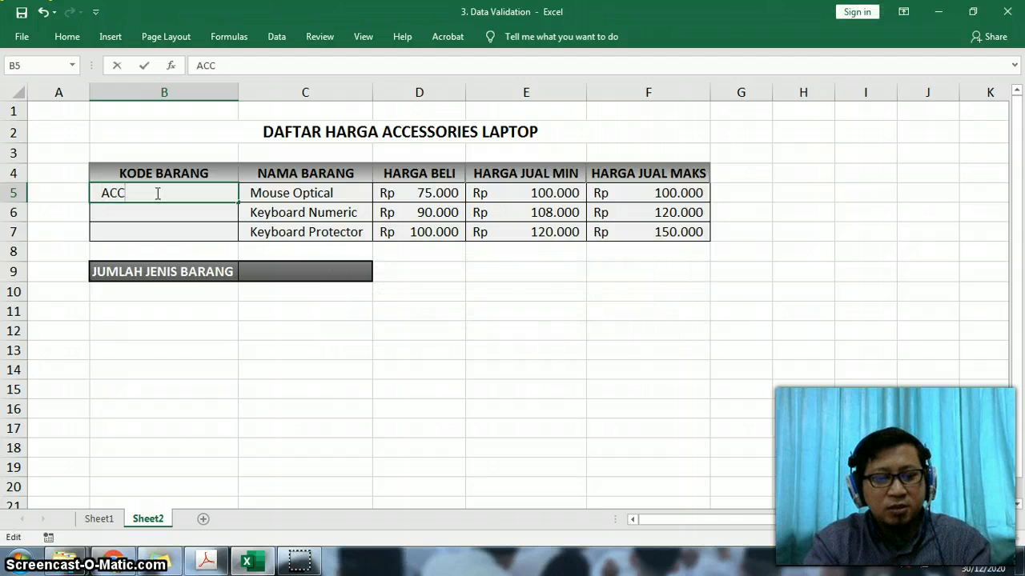
text(ACC10)
key(Return)
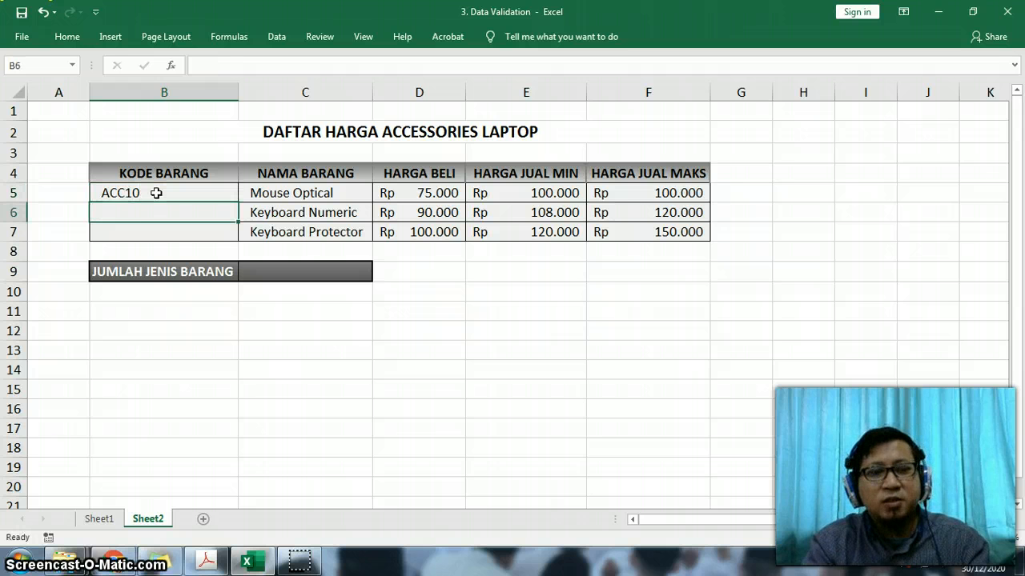
text(ACC2000)
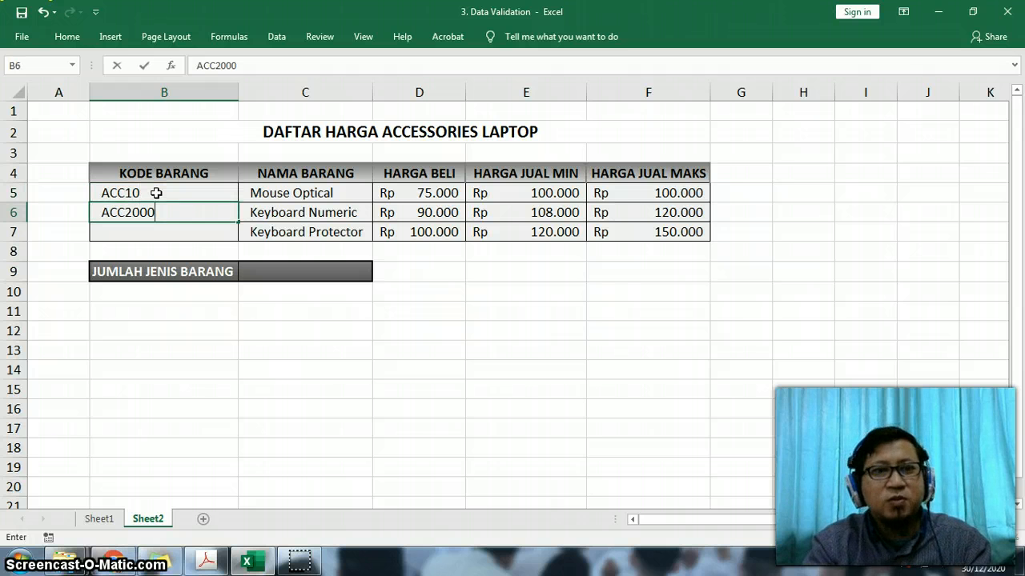
key(Return)
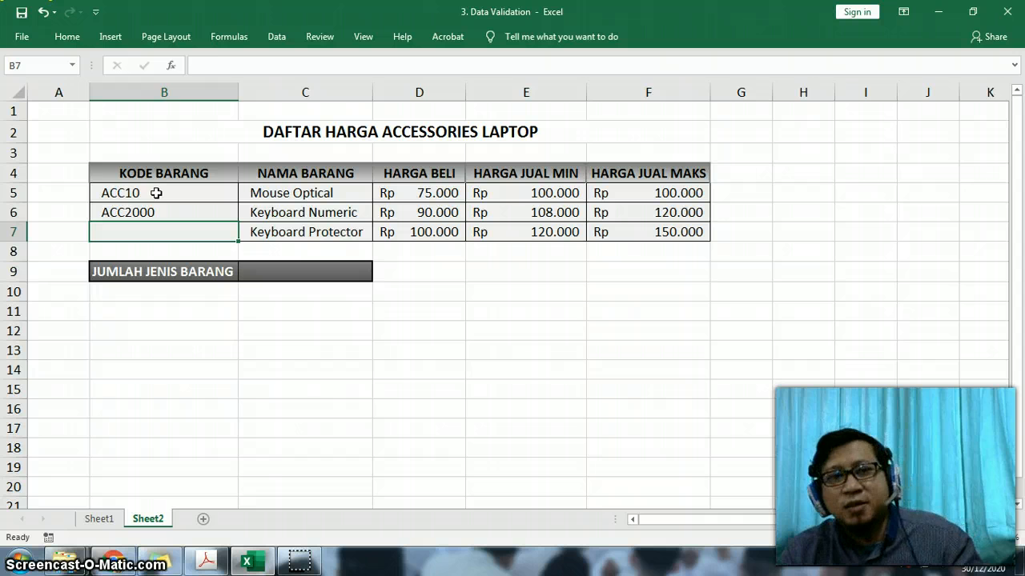
- Review cell B5's custom validation formula again and close the settings without changes
click(158, 191)
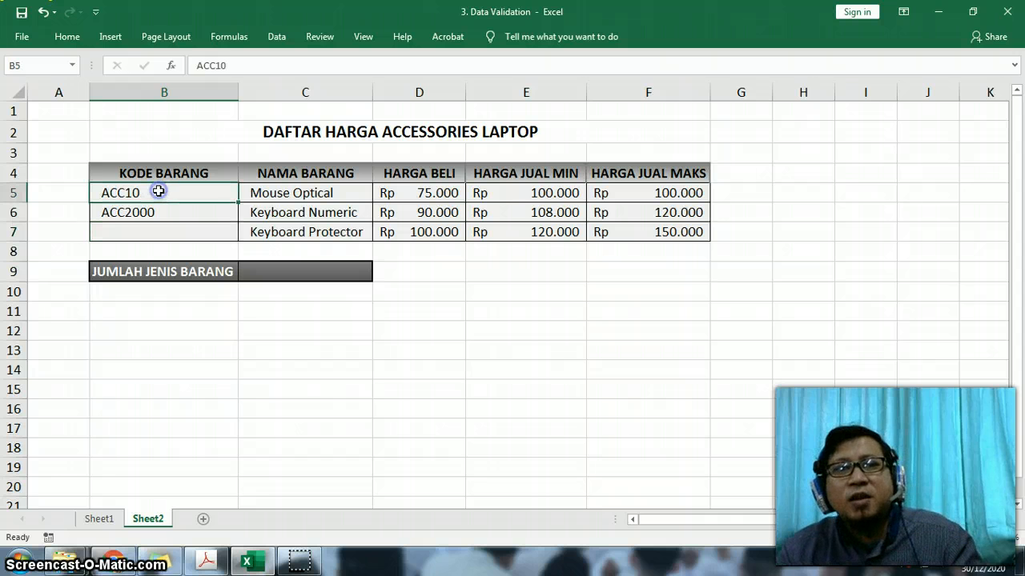
click(276, 37)
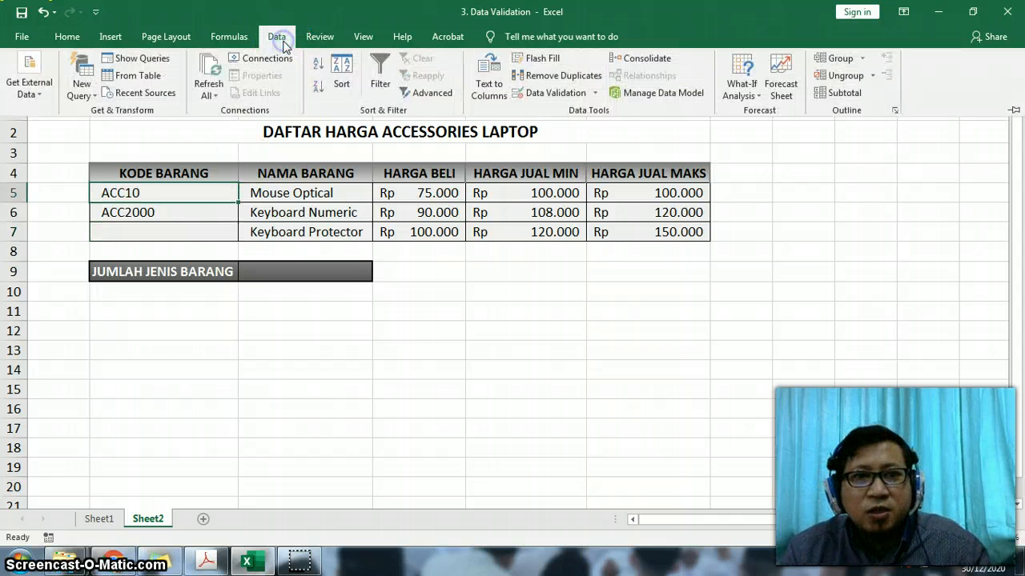
click(553, 94)
click(582, 270)
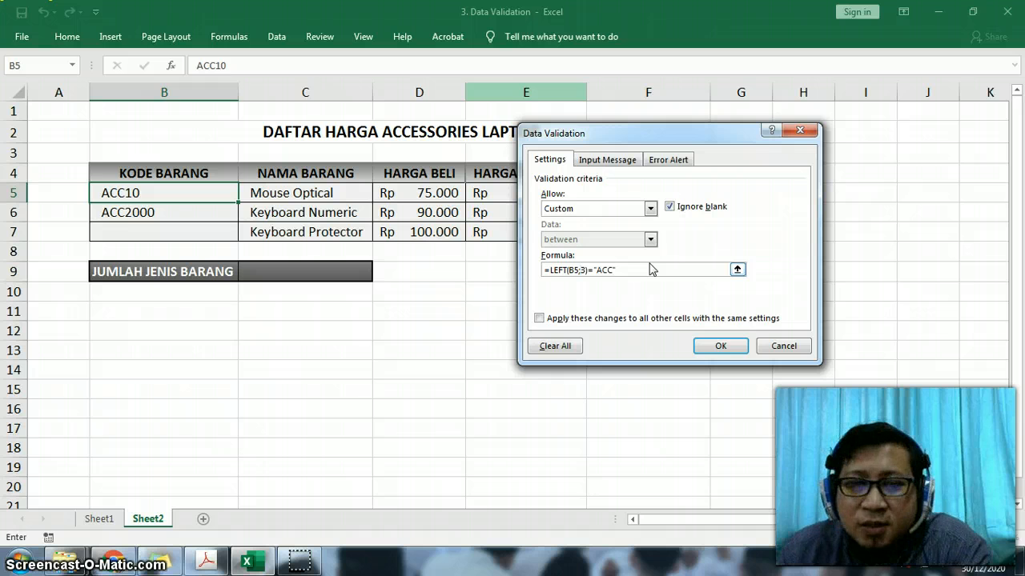
click(782, 346)
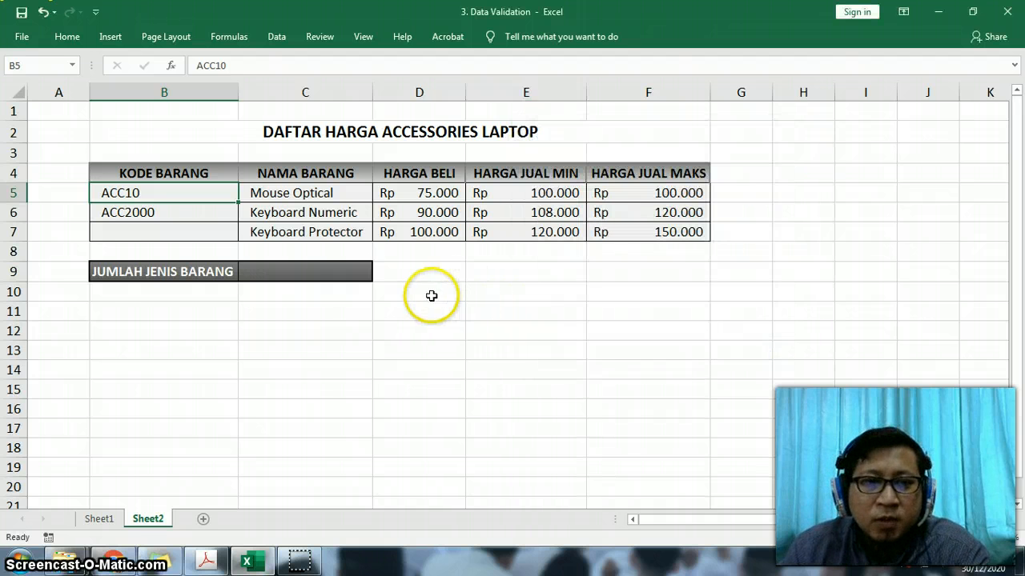
- Return to the Registrasi Nasabah form on Sheet1 and select the Tgl Pengajuan label, then empty cell B2
key(ctrl+Page_Up)
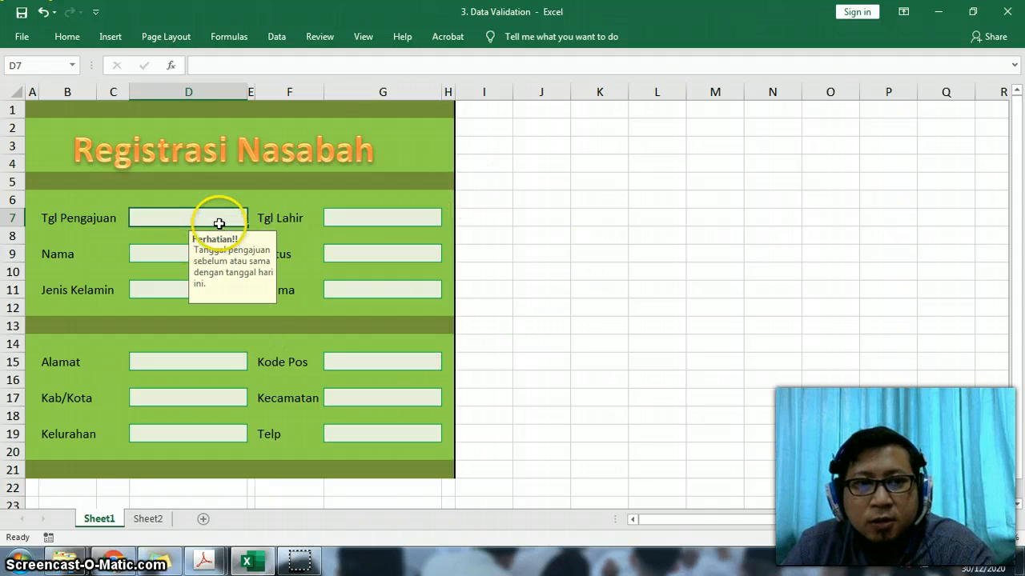
click(45, 218)
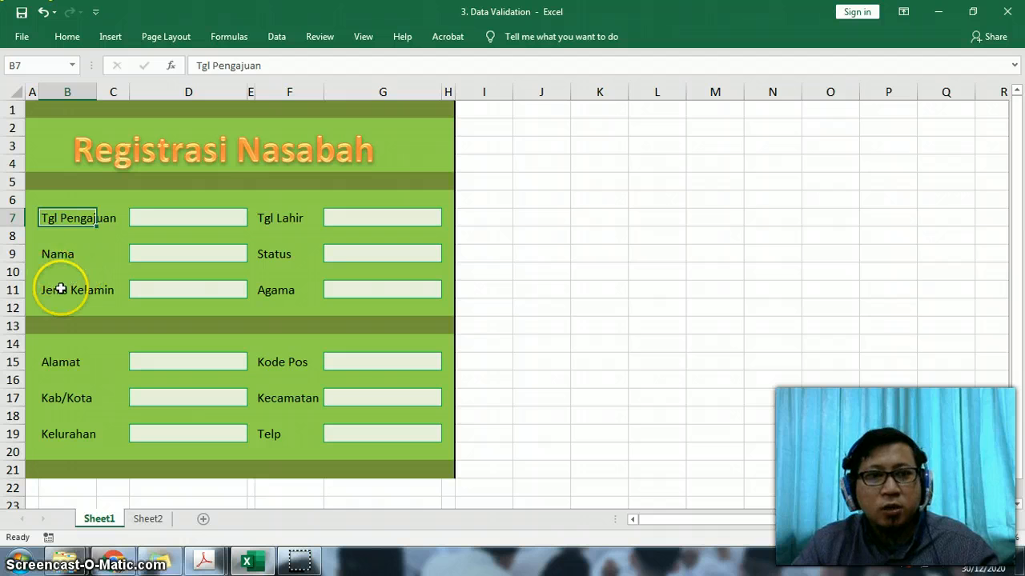
click(52, 127)
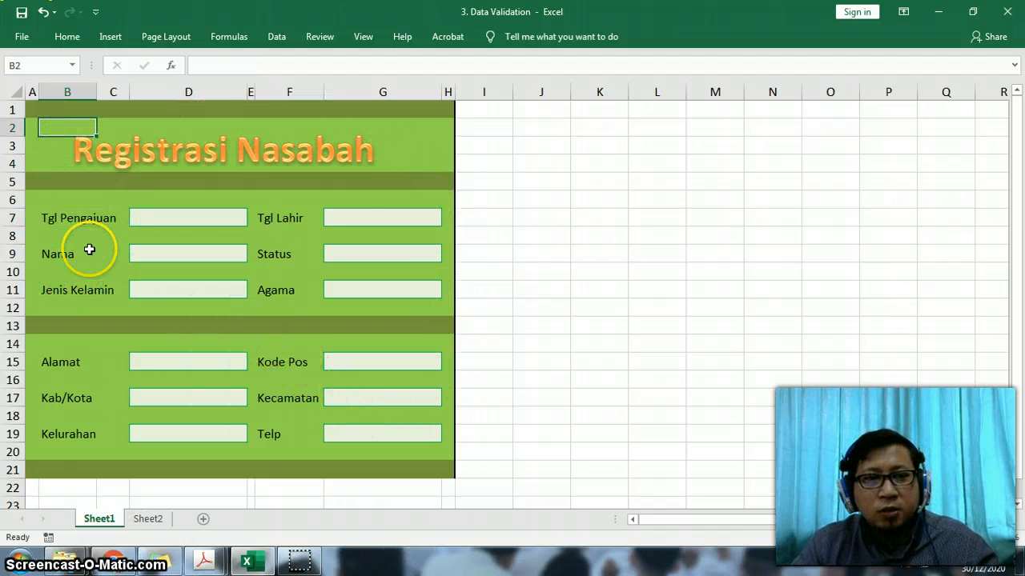
- Replace the Tgl Pengajuan label in B7 with Tanggal and undo the change
click(44, 220)
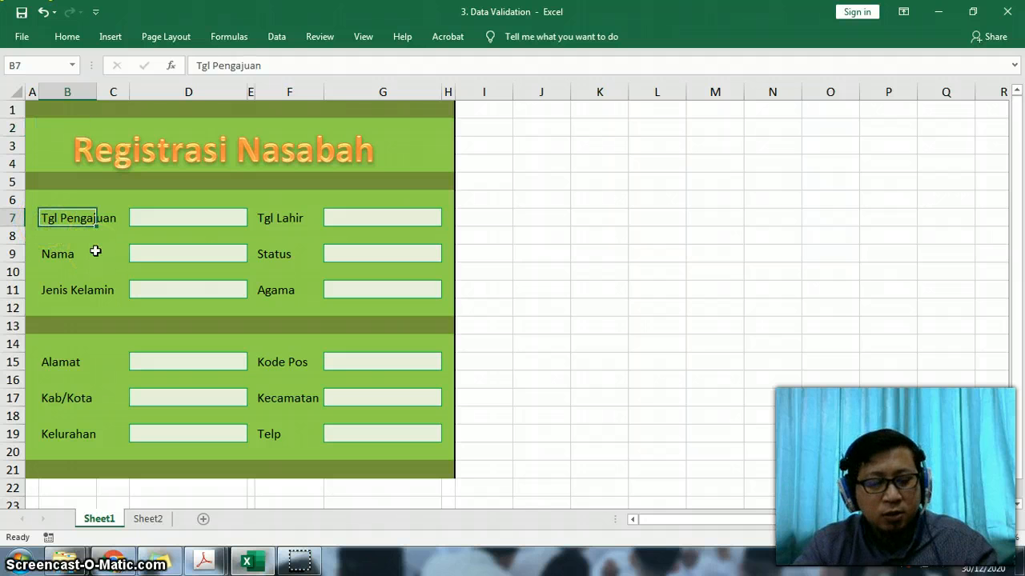
text(T)
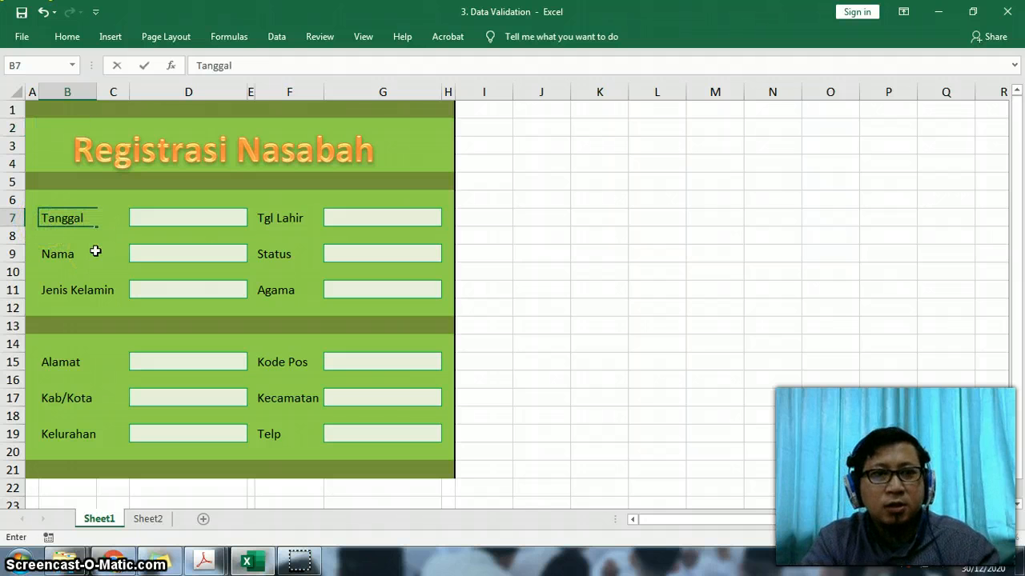
text(anggal)
key(Return)
key(ctrl+z)
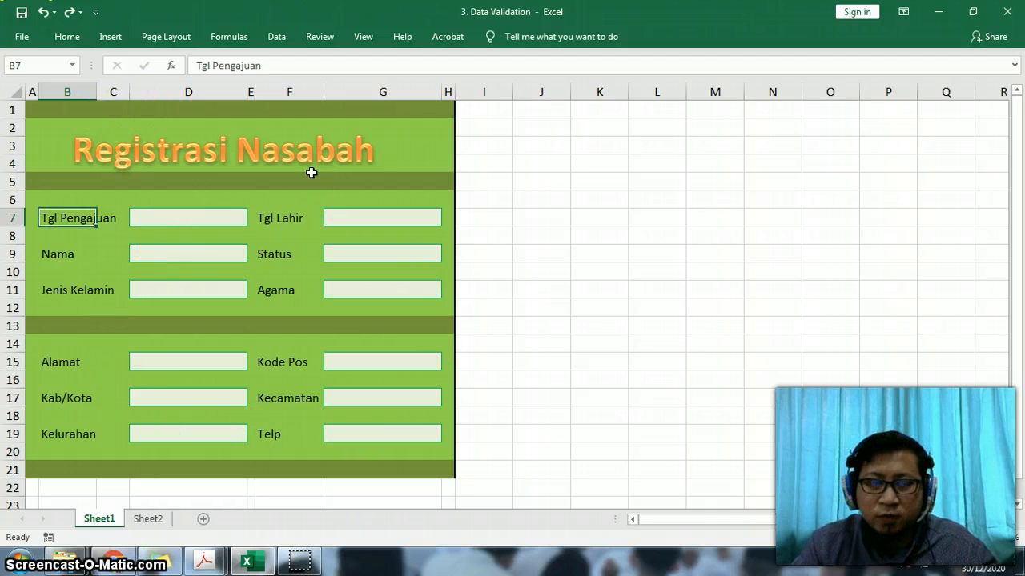
- Select each upper-section input cell in turn: Tgl Pengajuan, Tgl Lahir, Nama, Status, Jenis Kelamin and Agama
click(201, 217)
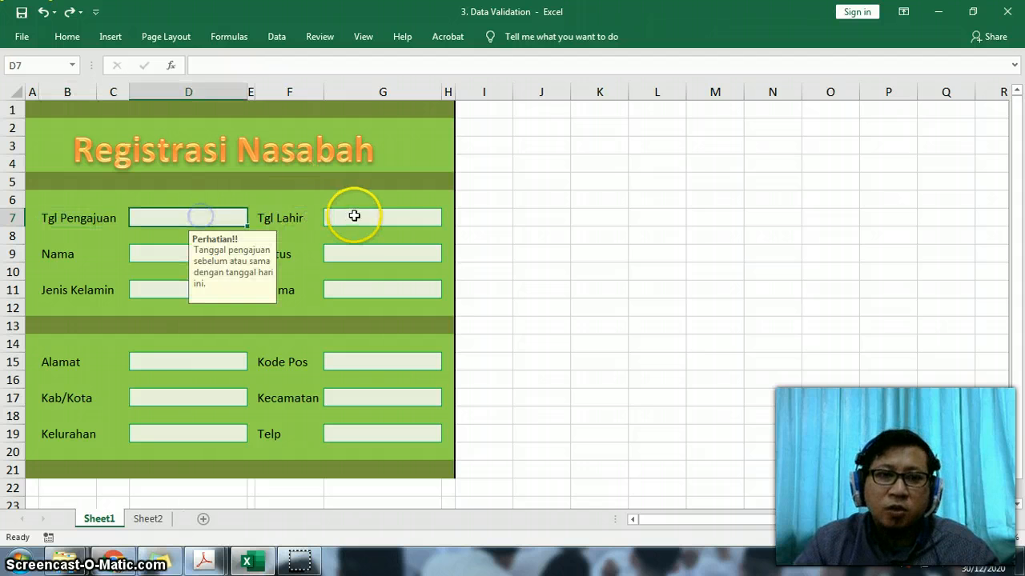
click(356, 215)
click(215, 254)
click(360, 252)
click(222, 290)
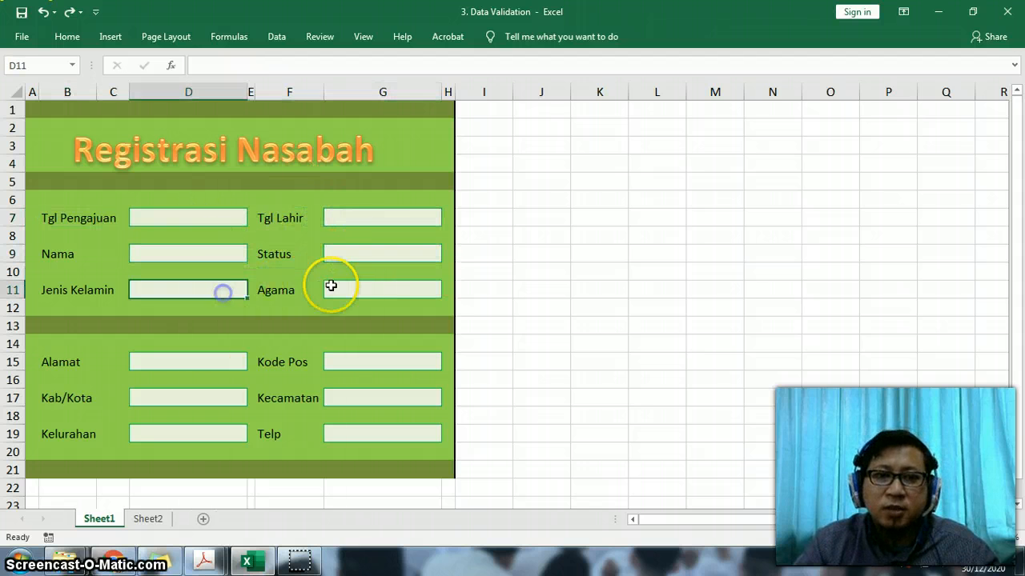
click(357, 287)
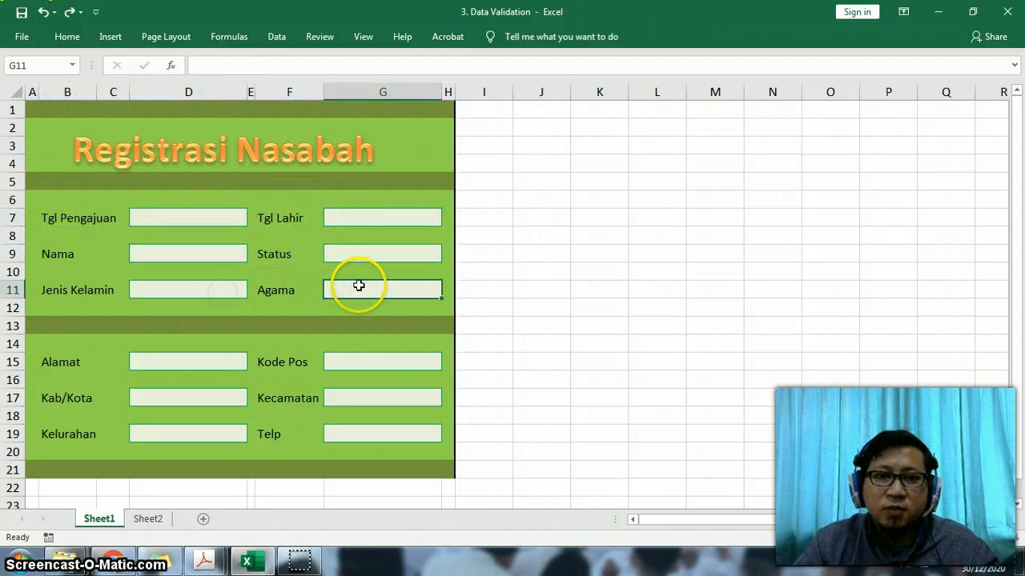
- Select all twelve form input cells together, from Tgl Pengajuan in D7 through Telp in G19
click(192, 215)
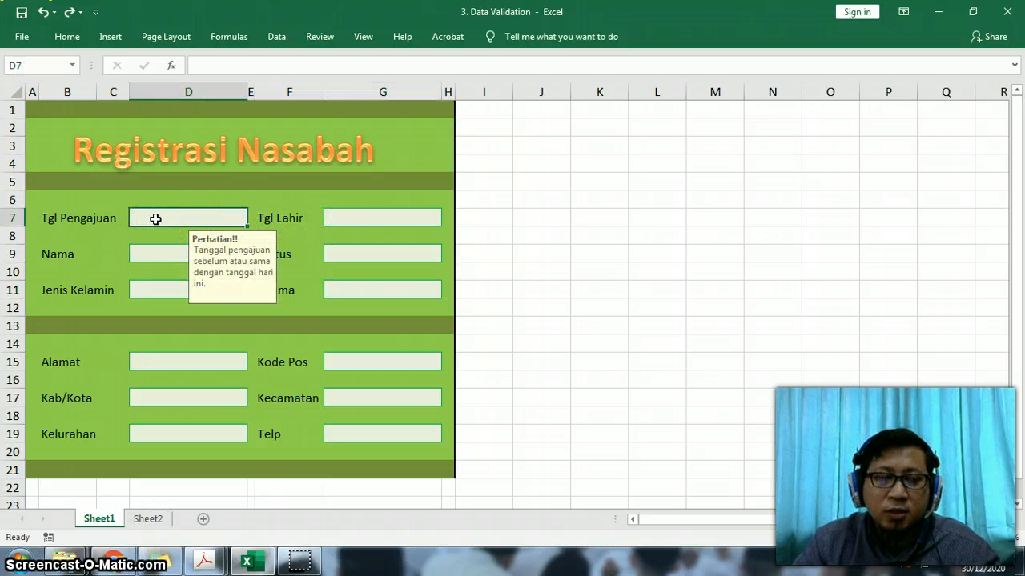
click(354, 219)
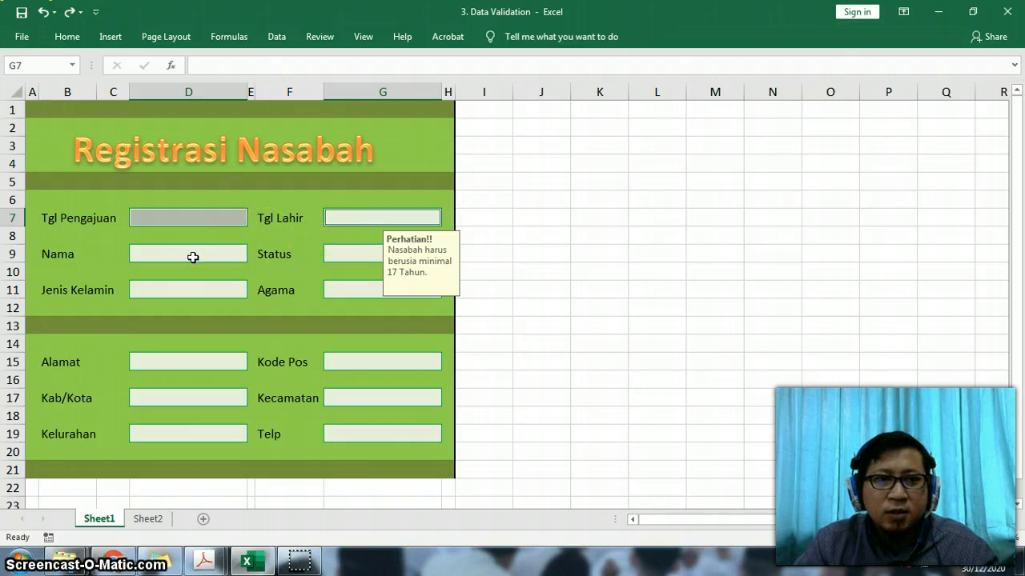
click(188, 253)
click(366, 253)
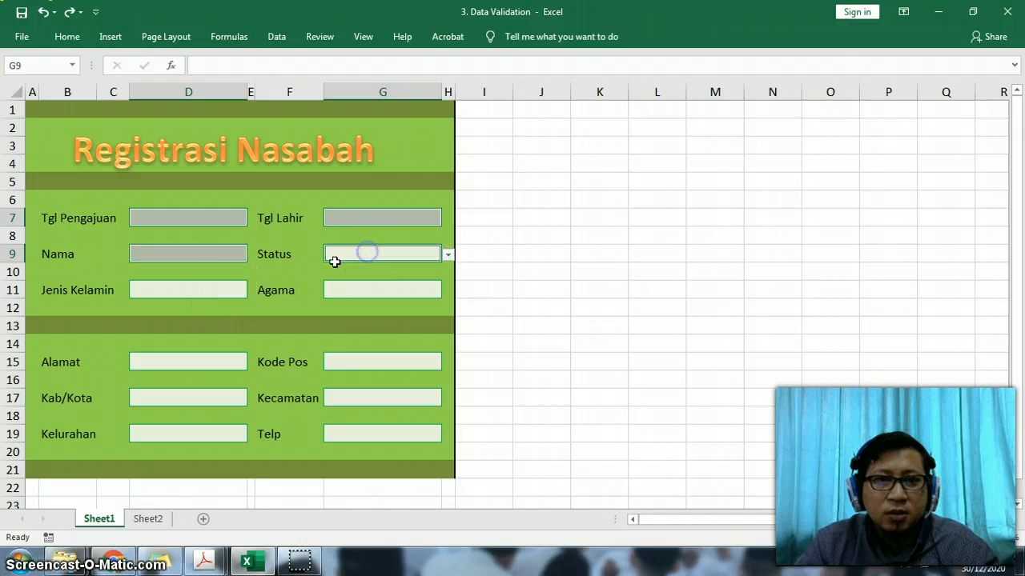
click(202, 288)
click(377, 288)
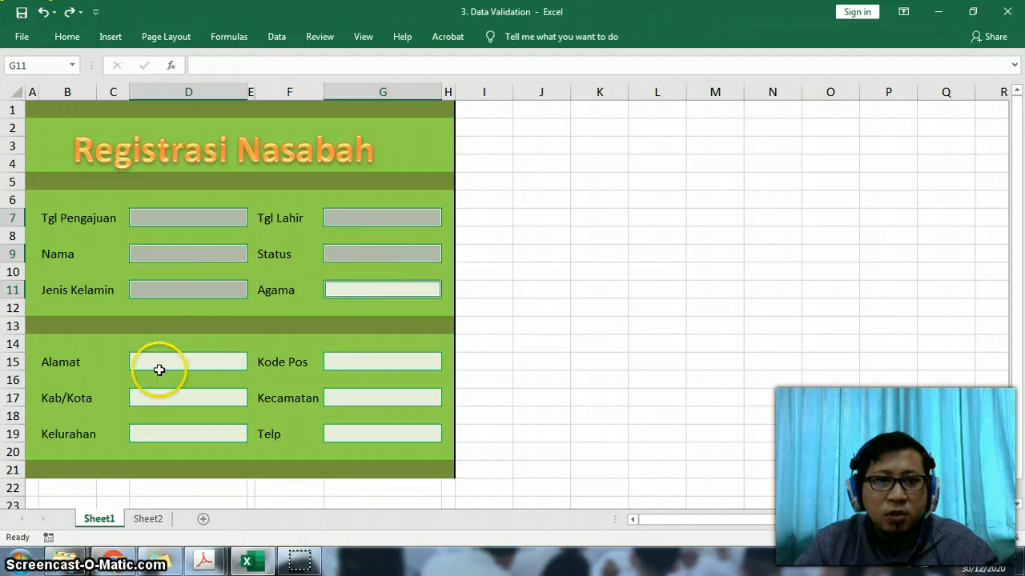
click(170, 361)
click(342, 358)
click(192, 399)
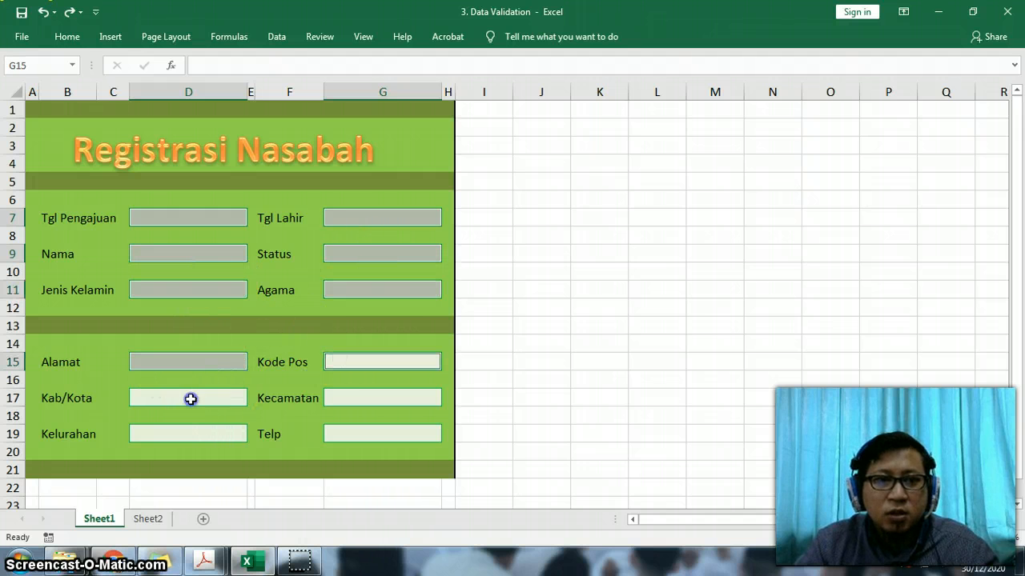
click(366, 396)
click(188, 437)
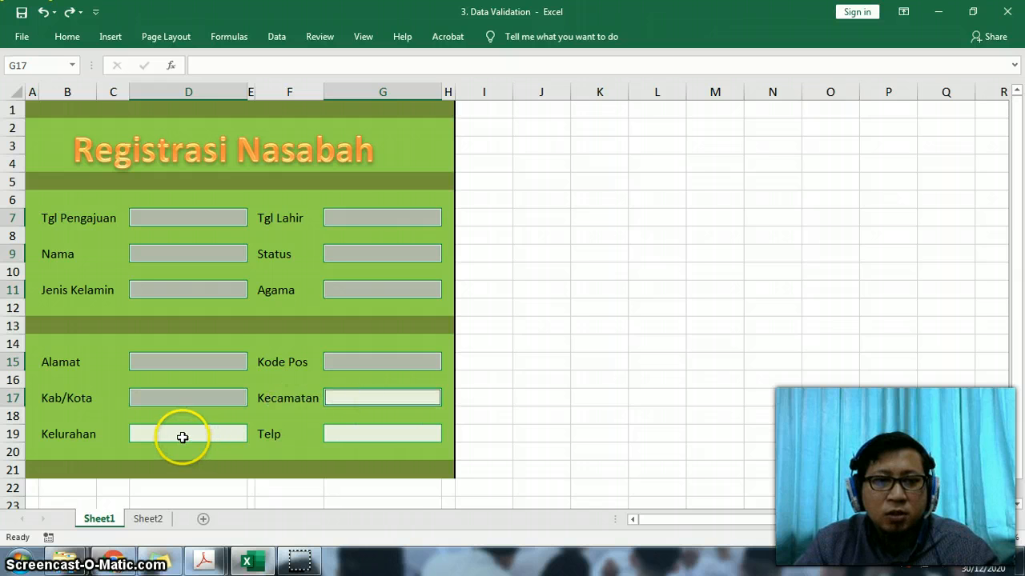
click(342, 435)
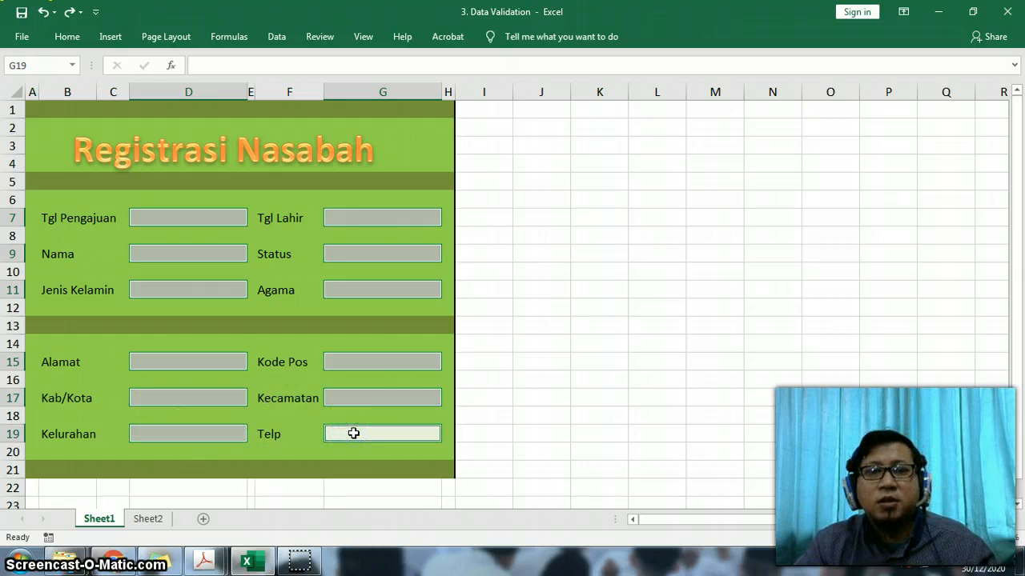
- Unlock the twelve selected input cells, switching their Lock Cell setting back on once before leaving it off
click(65, 37)
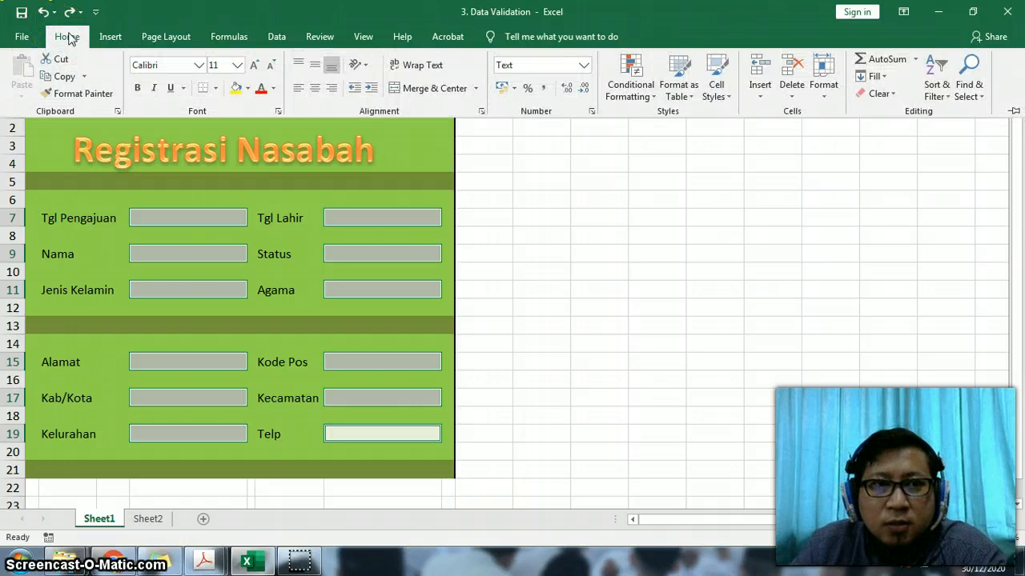
click(833, 94)
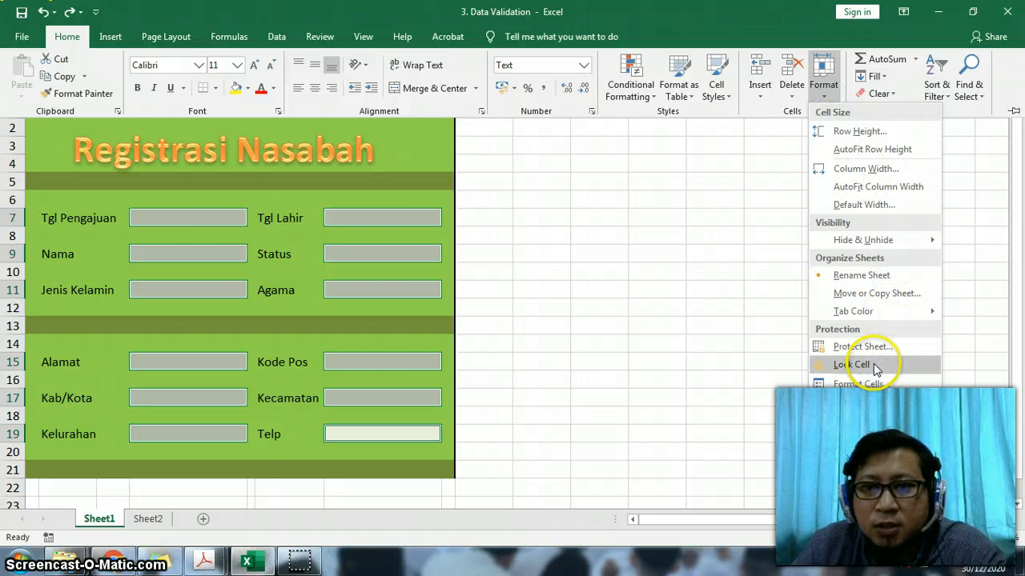
click(832, 366)
click(827, 103)
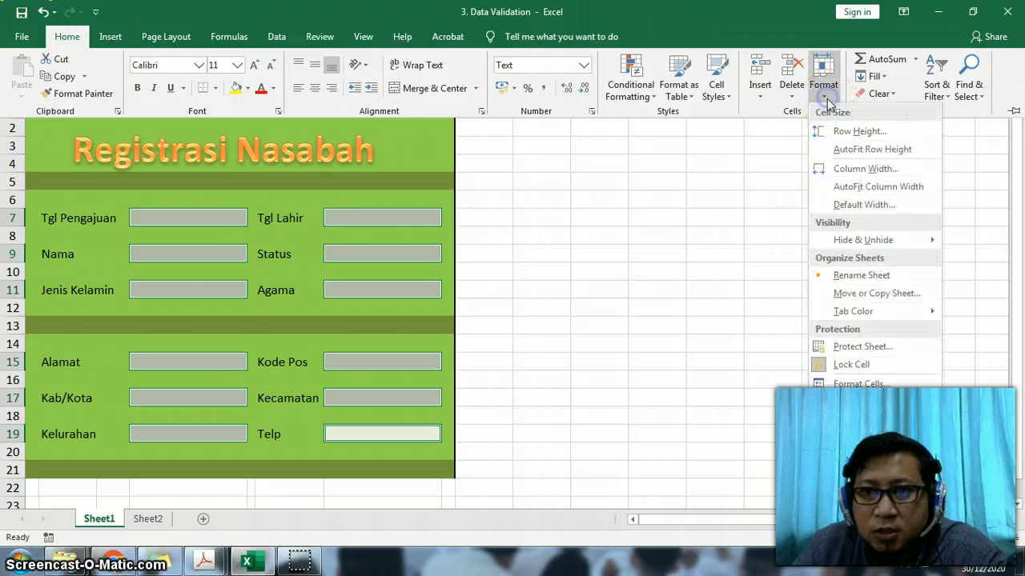
click(838, 368)
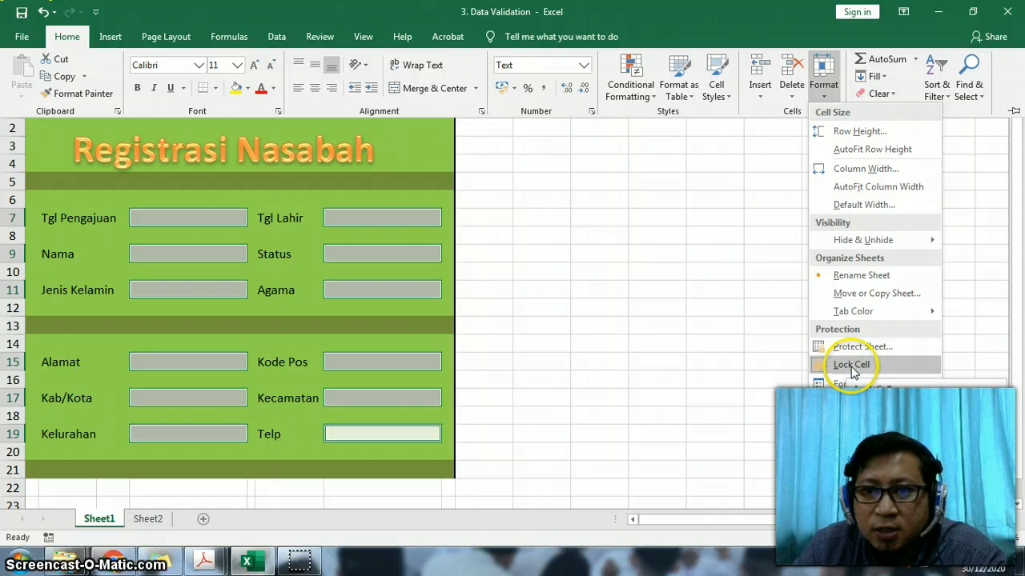
click(850, 367)
- Protect Sheet1 with a password, allowing selection of locked and unlocked cells, and re-enter the password to confirm
click(825, 88)
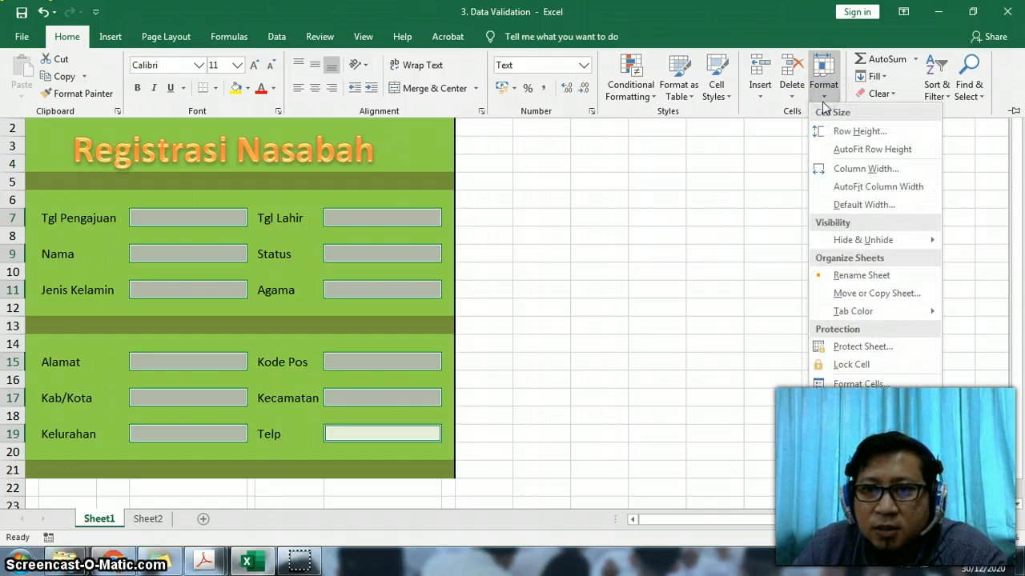
click(867, 351)
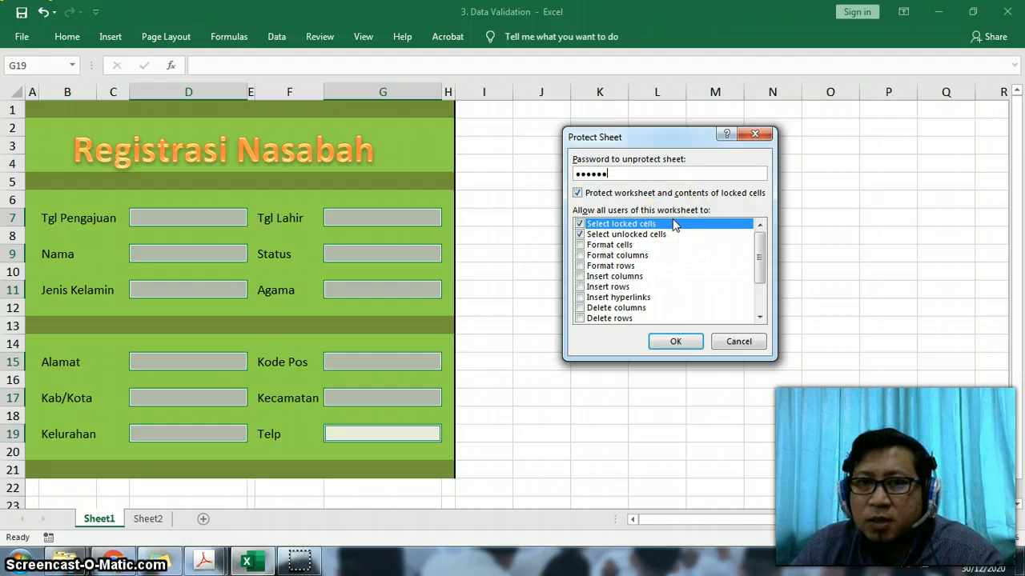
click(679, 341)
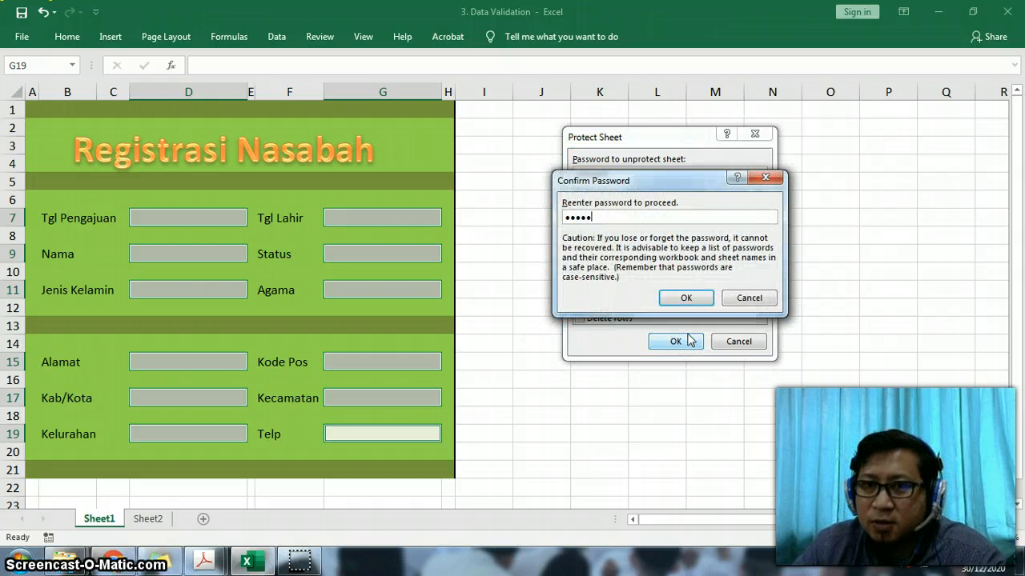
click(686, 298)
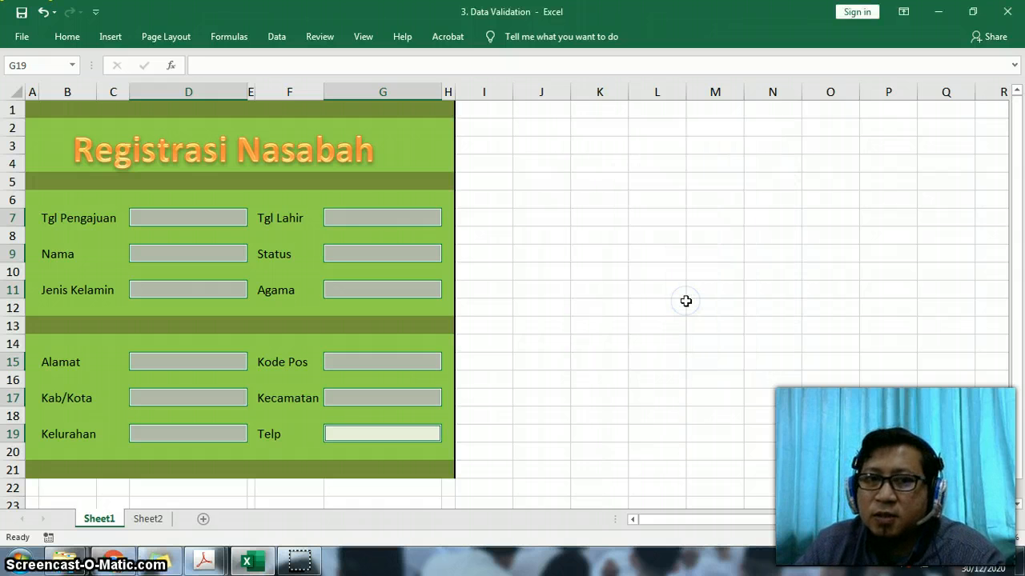
- Test the sheet protection by trying to edit the Tgl Pengajuan label in B7 and the Nama label in B9
click(532, 220)
click(64, 219)
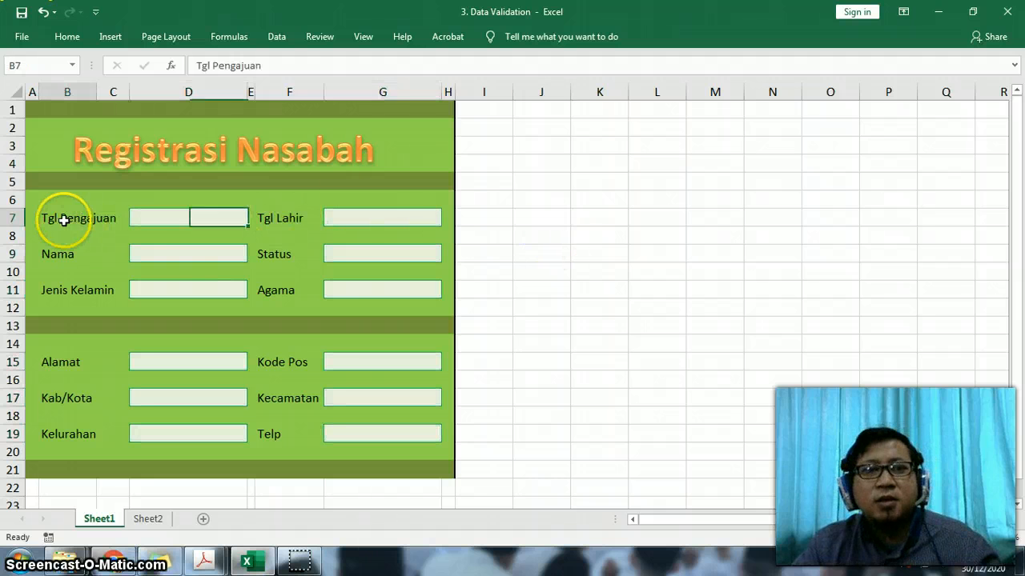
double_click(72, 229)
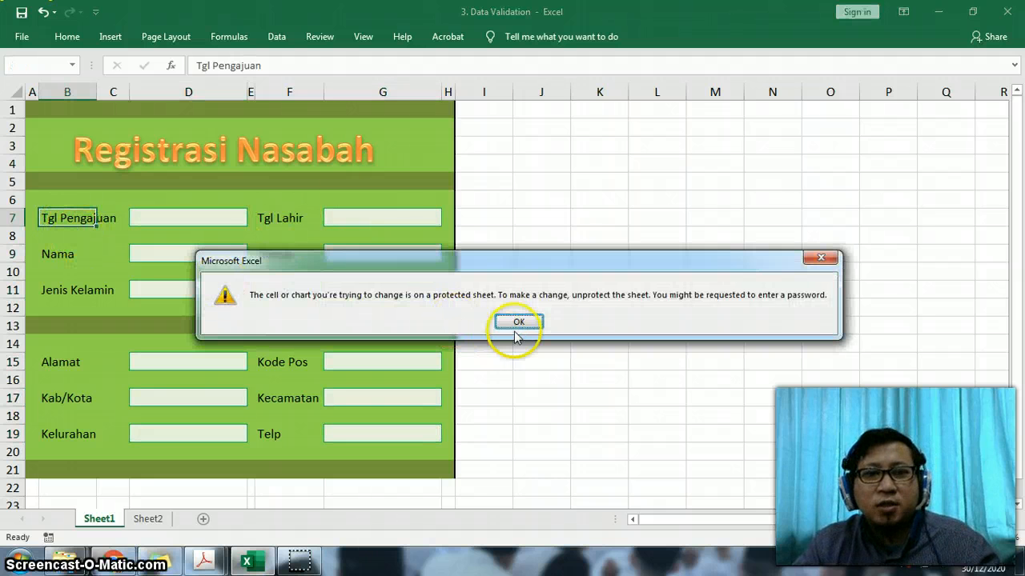
click(522, 320)
double_click(48, 253)
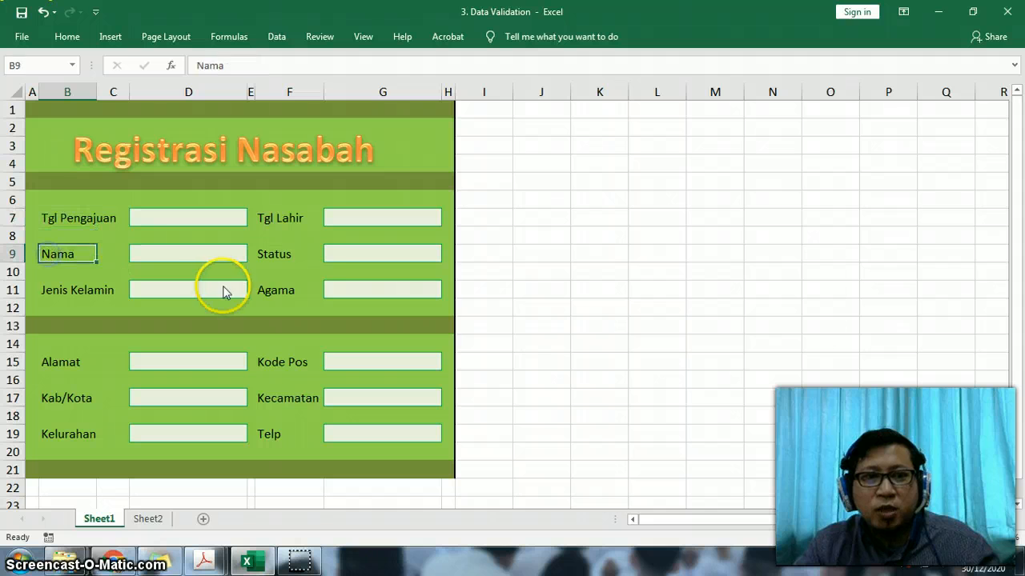
click(521, 318)
- Enter 1/1/2000 as the Tgl Pengajuan date in D7 and a customer name in the Nama cell D9
click(161, 216)
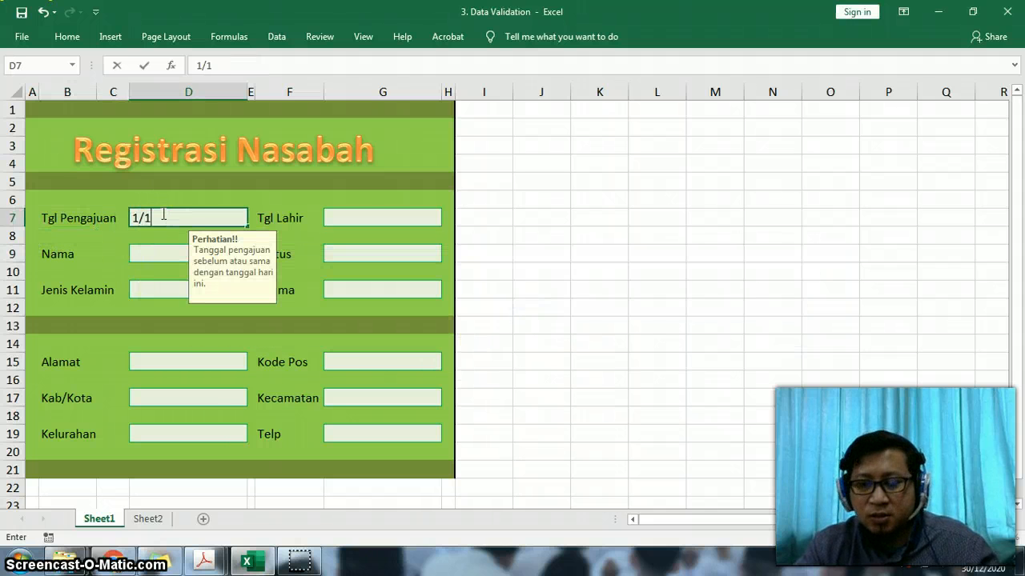
text(1/1/2000)
key(Return)
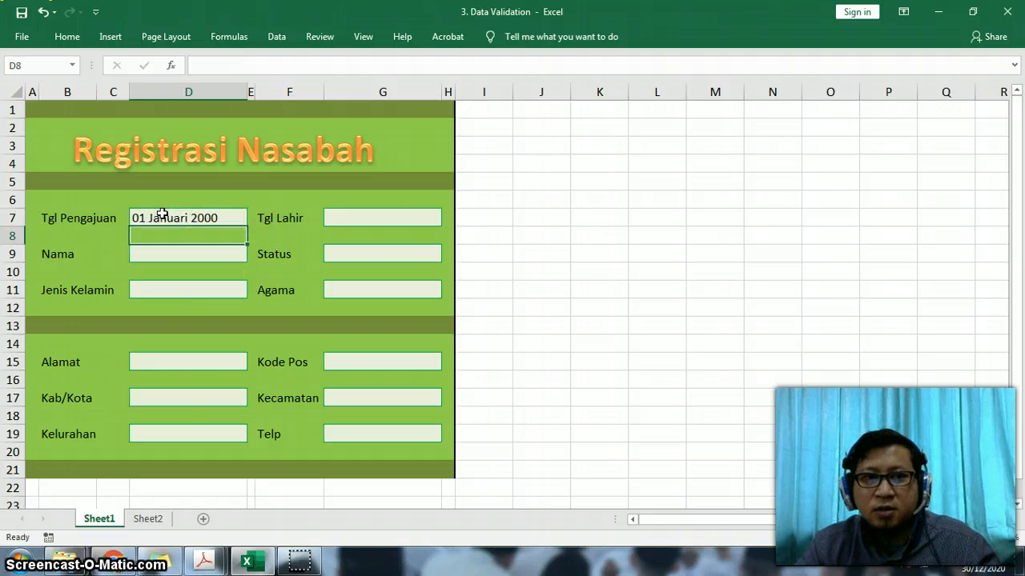
click(183, 215)
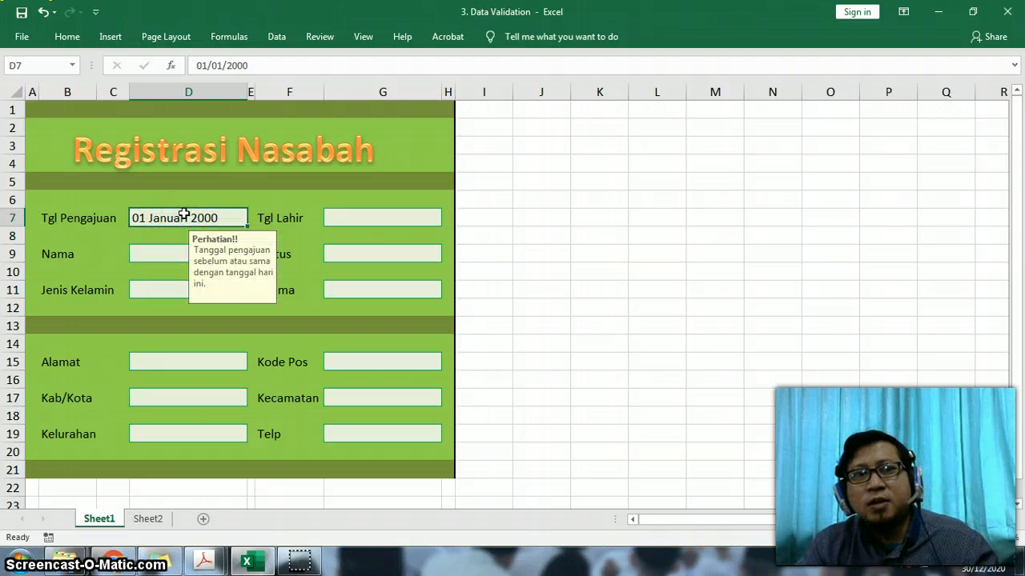
click(153, 254)
text(Dede)
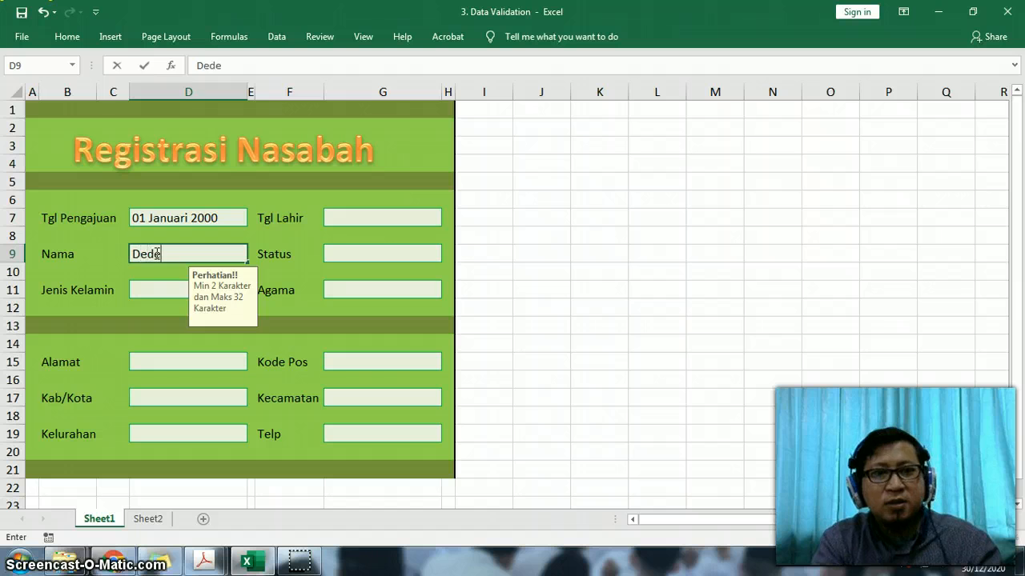
key(Return)
- Step through the form's unlocked input cells from Tgl Pengajuan in D7 to Telp in G19
click(195, 217)
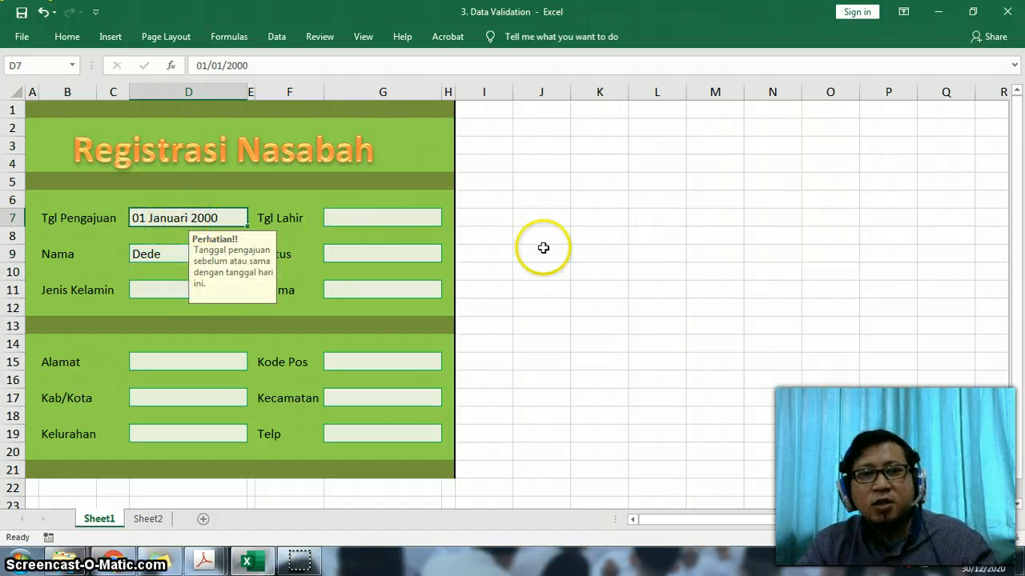
key(Tab)
key(Tab)
key(Tab)
key(Tab)
key(Tab)
key(Tab)
key(Tab)
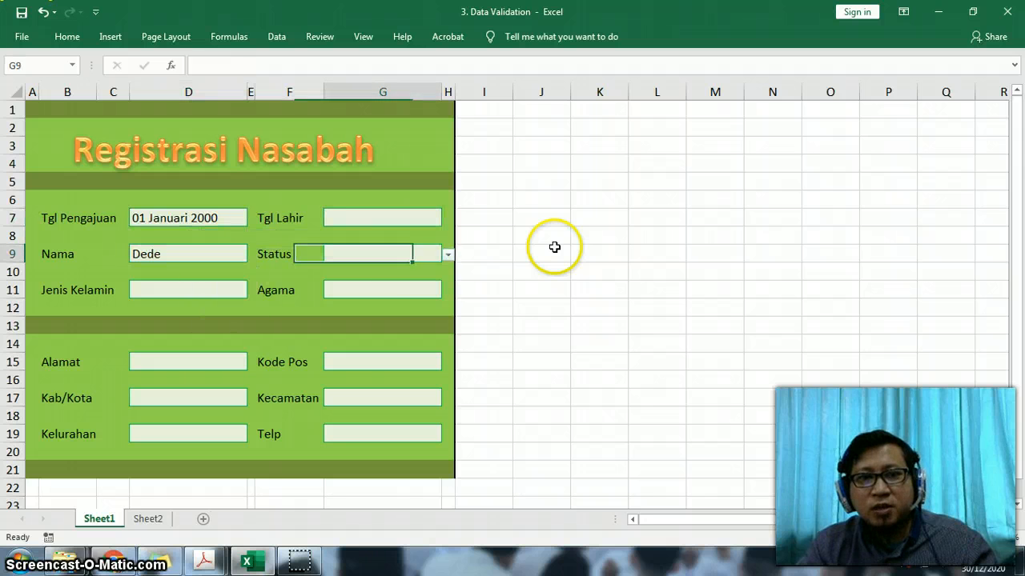
key(Tab)
key(Tab)
key(Tab)
key(Tab)
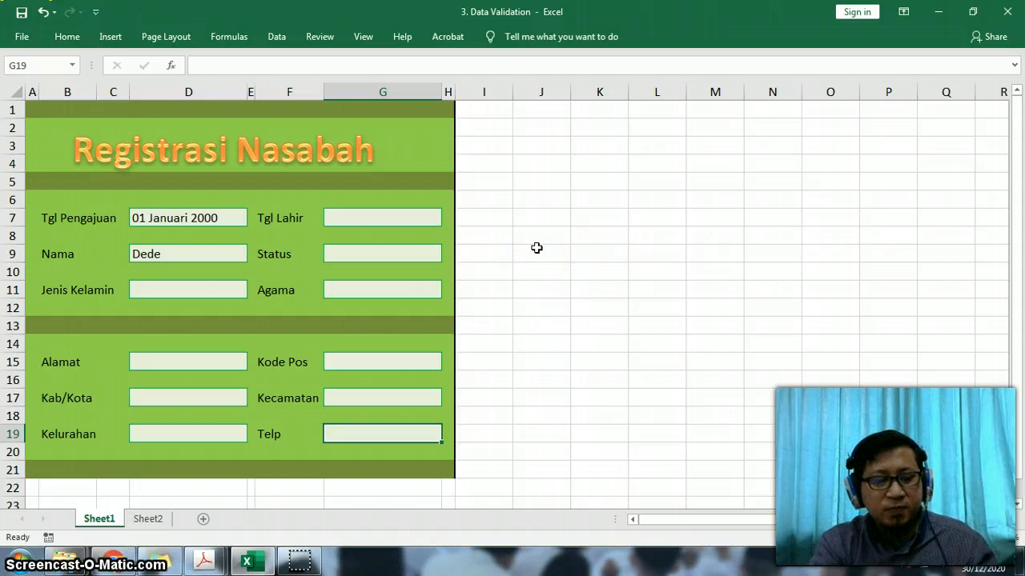
- Start unprotecting Sheet1 from the Tgl Lahir input cell, type into the password field, and cancel the prompt
click(366, 220)
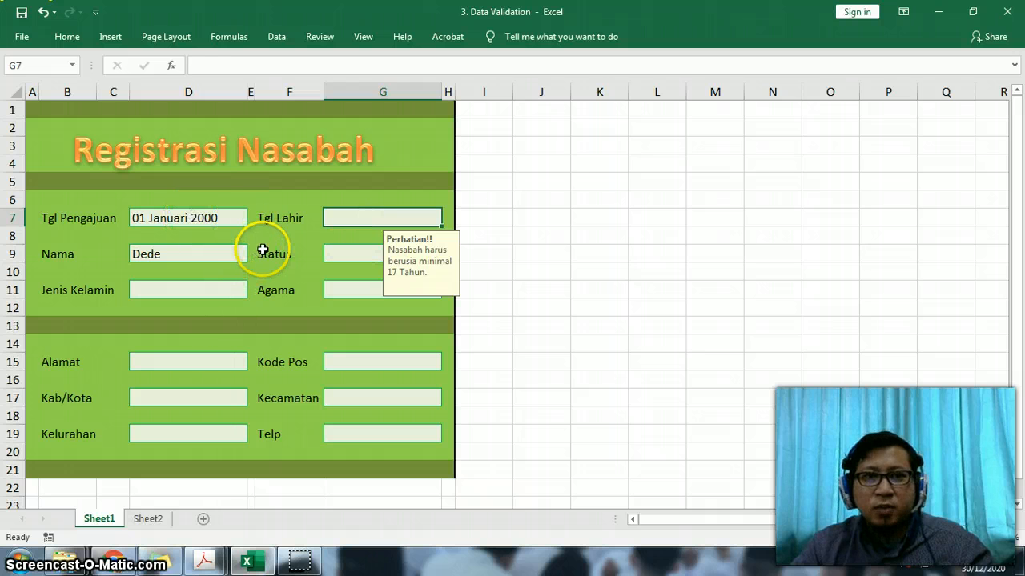
click(67, 37)
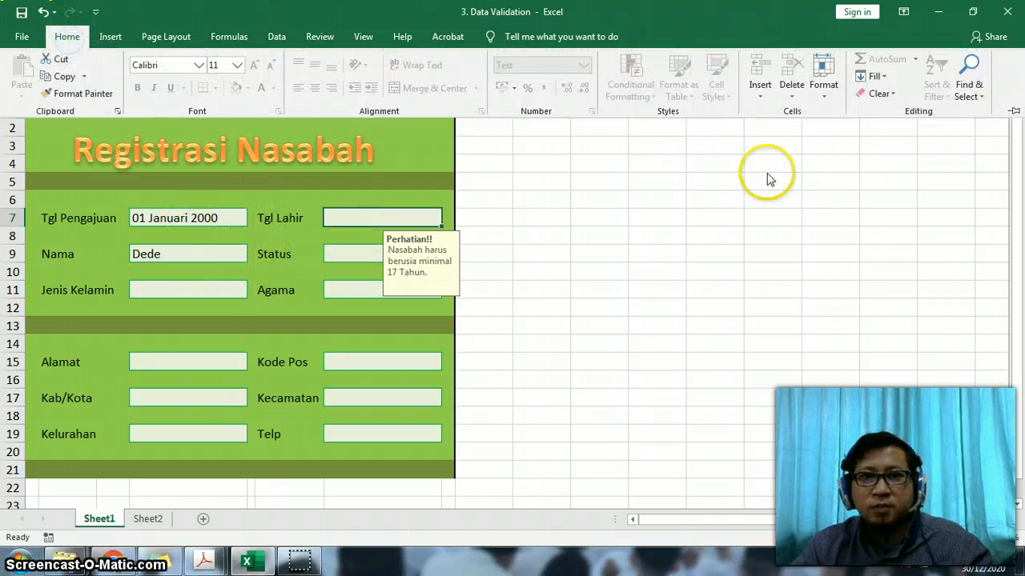
click(828, 108)
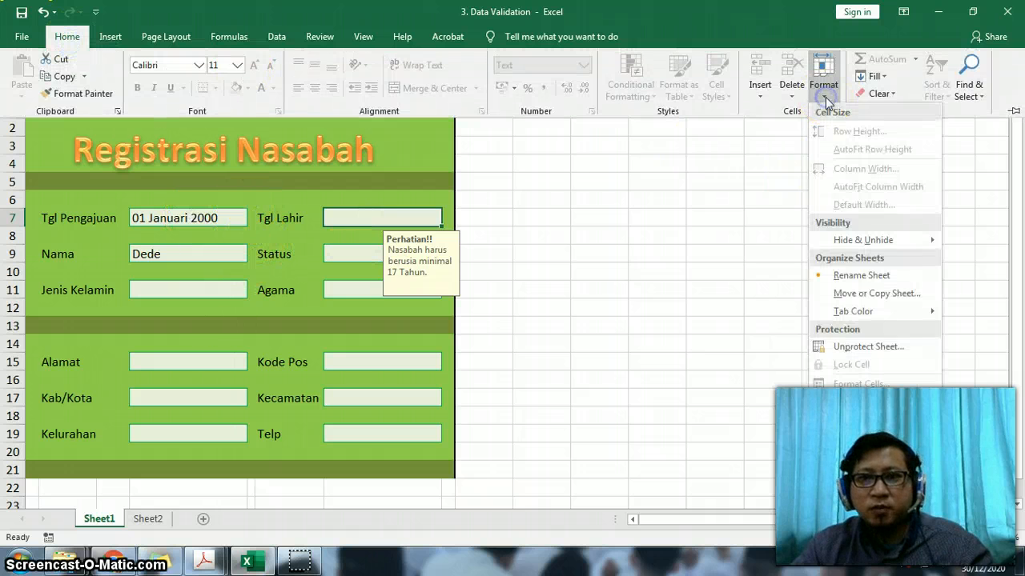
click(880, 344)
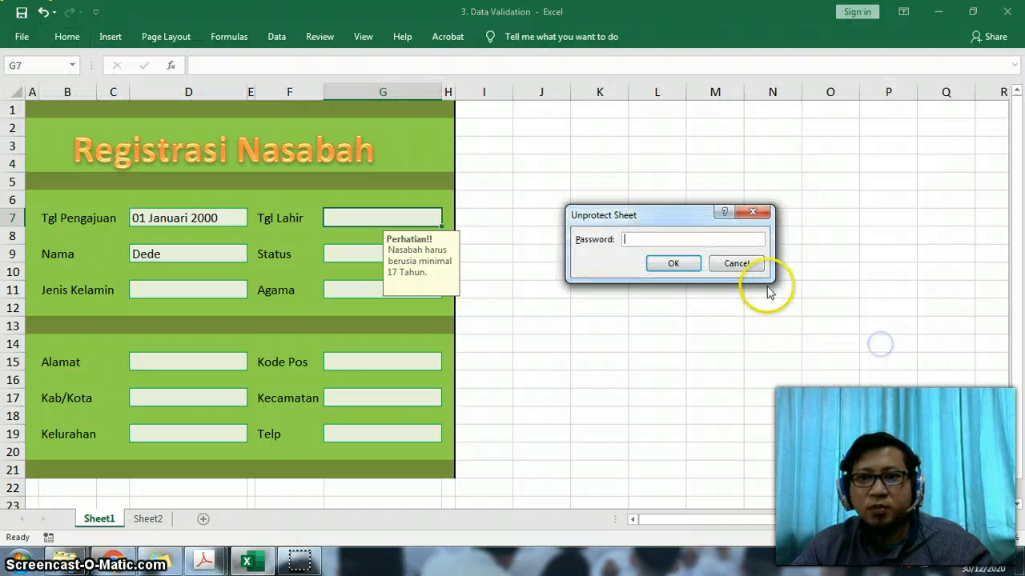
click(718, 271)
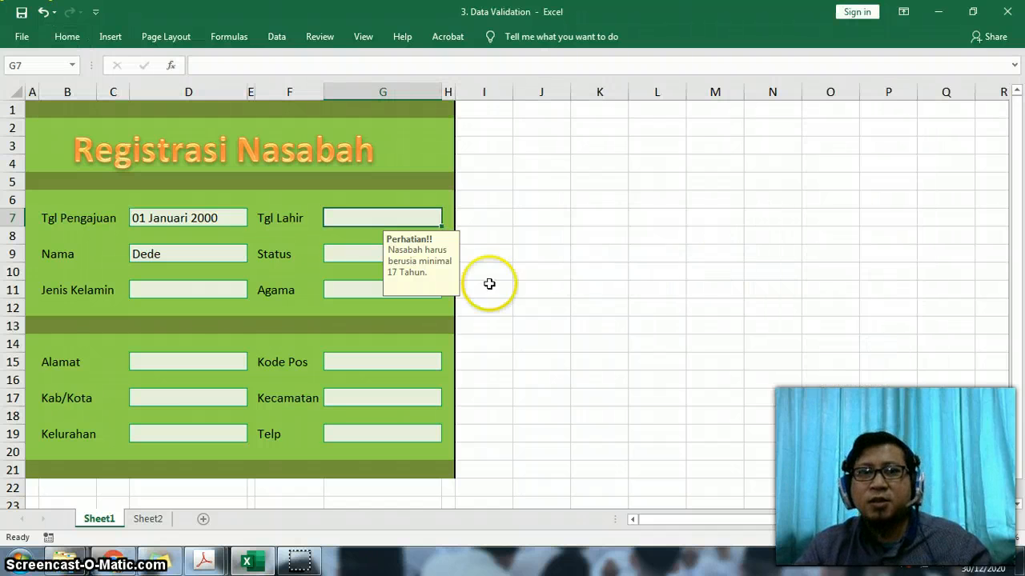
- Select the Tgl Lahir label, the empty title-area cell G3, and the Tgl Lahir label in F7 again
click(280, 222)
click(423, 146)
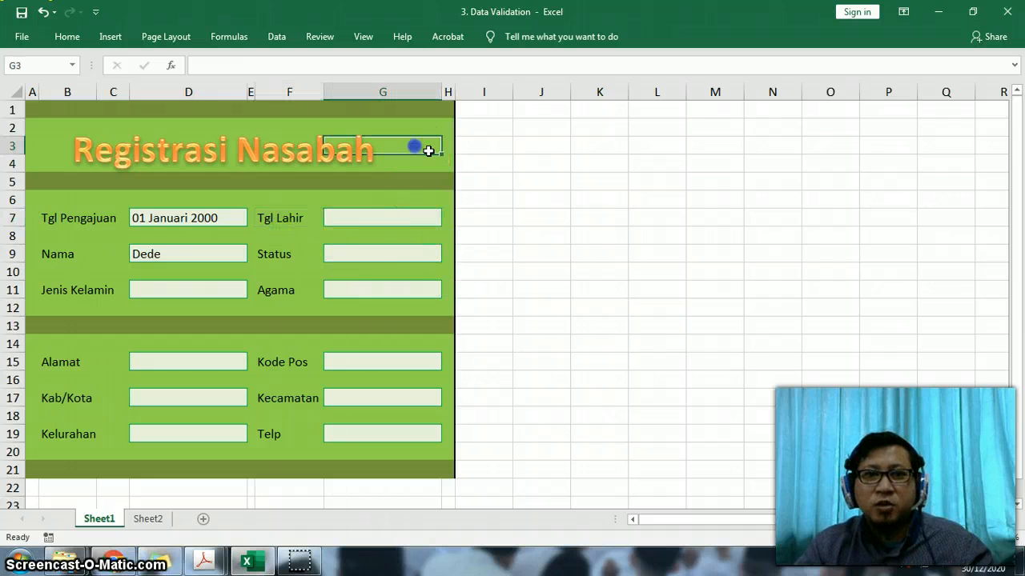
click(260, 222)
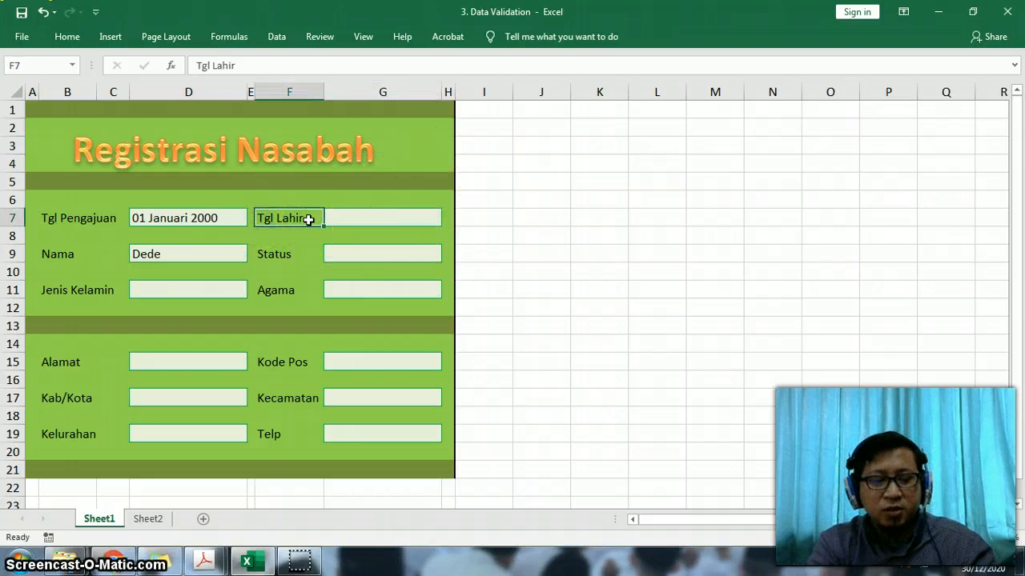
- Replace the Tgl Lahir label in F7 with Tanggal and undo the change
text(Tanggal)
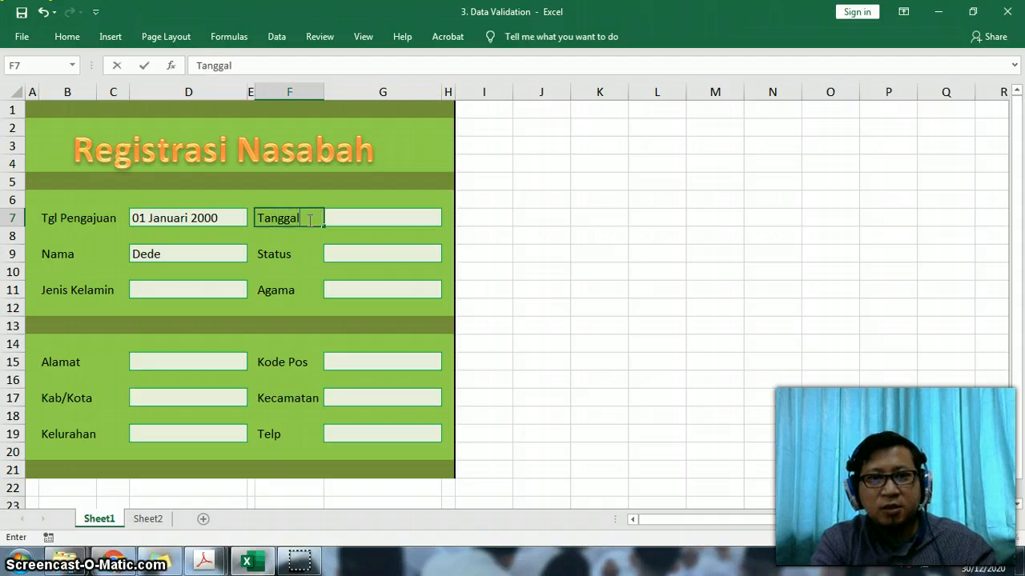
key(Return)
key(ctrl+z)
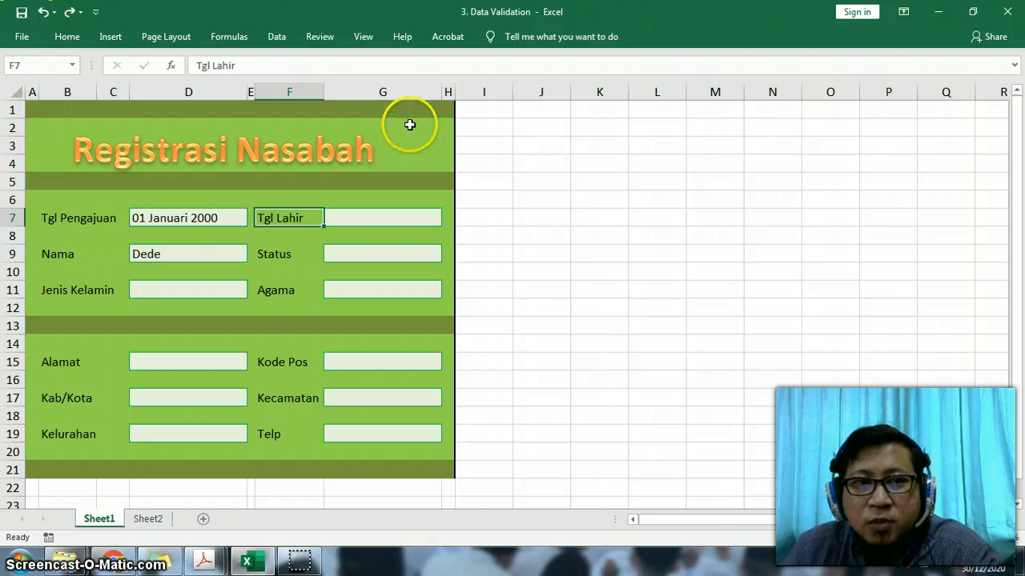
- Start saving a copy of the workbook in the Pertemuan folder under the file name 3. Data Validation_Protect
click(32, 41)
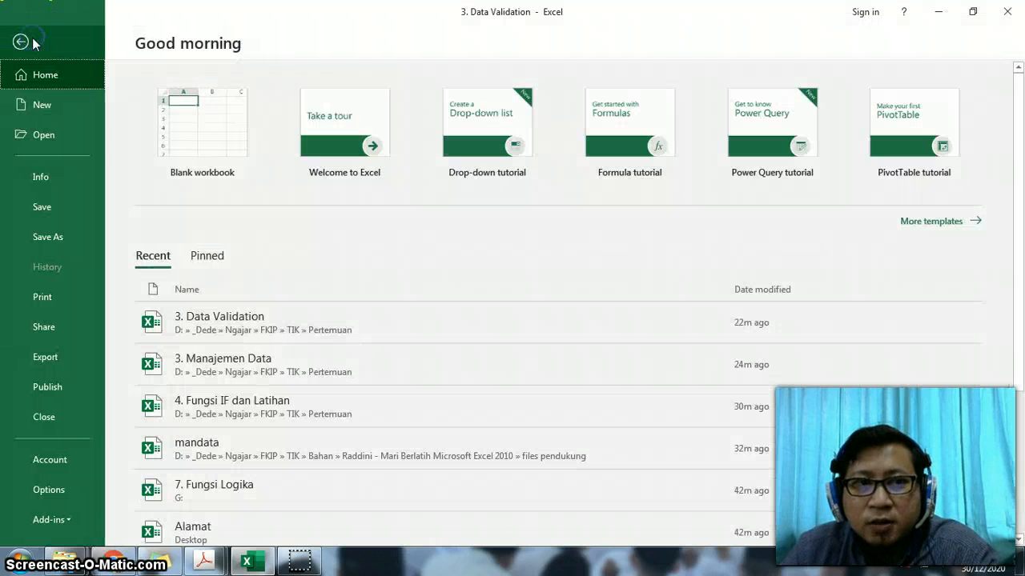
click(58, 236)
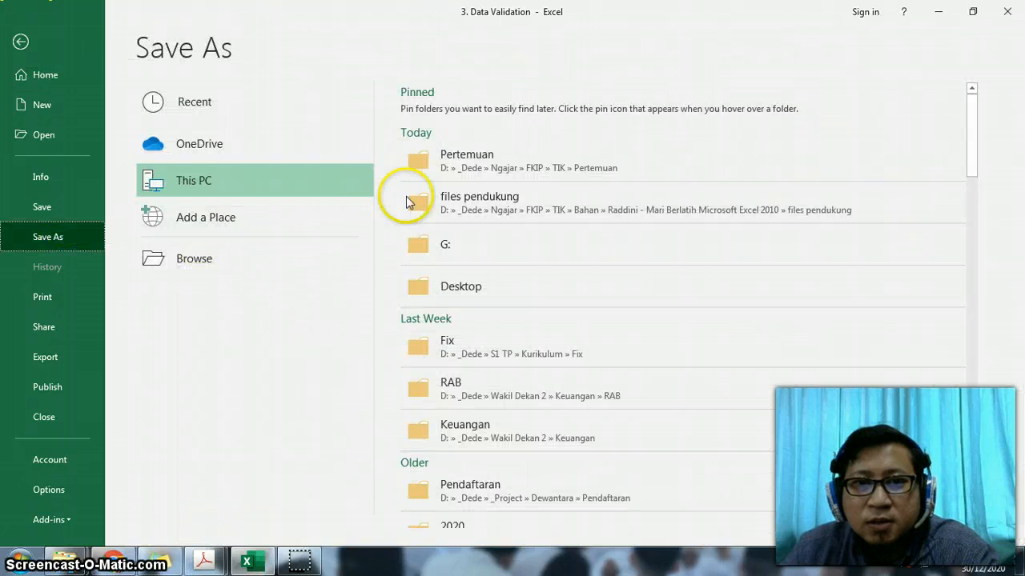
click(482, 166)
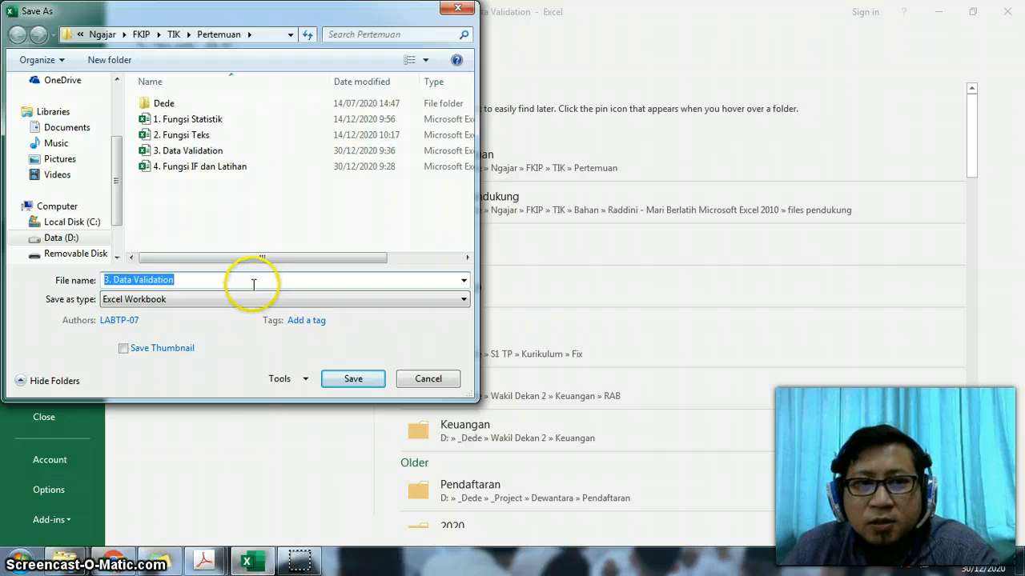
click(231, 282)
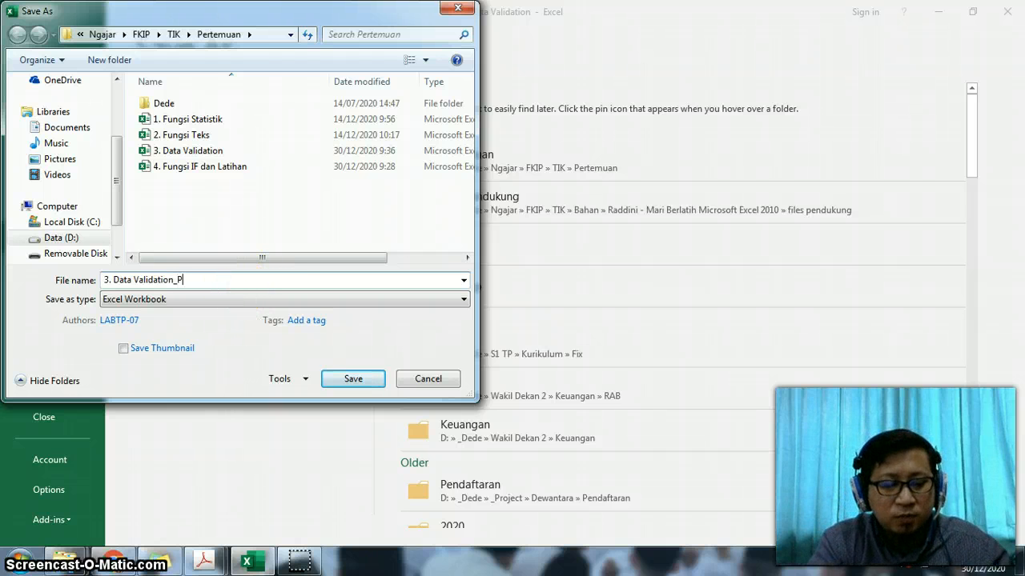
text(_Protect)
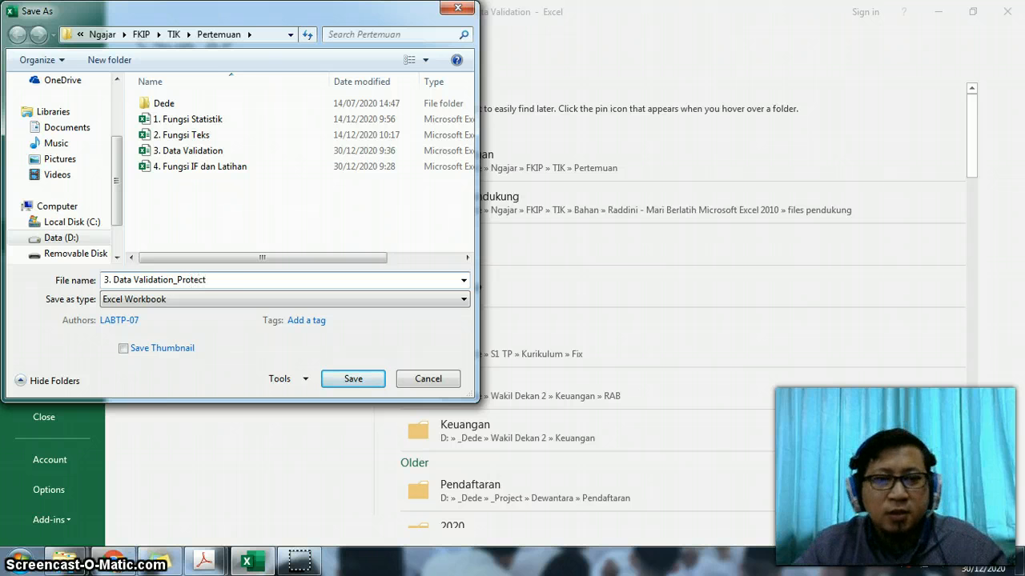
- In the save's General Options, set a password to open and a password to modify, and confirm both by re-entering them
click(285, 380)
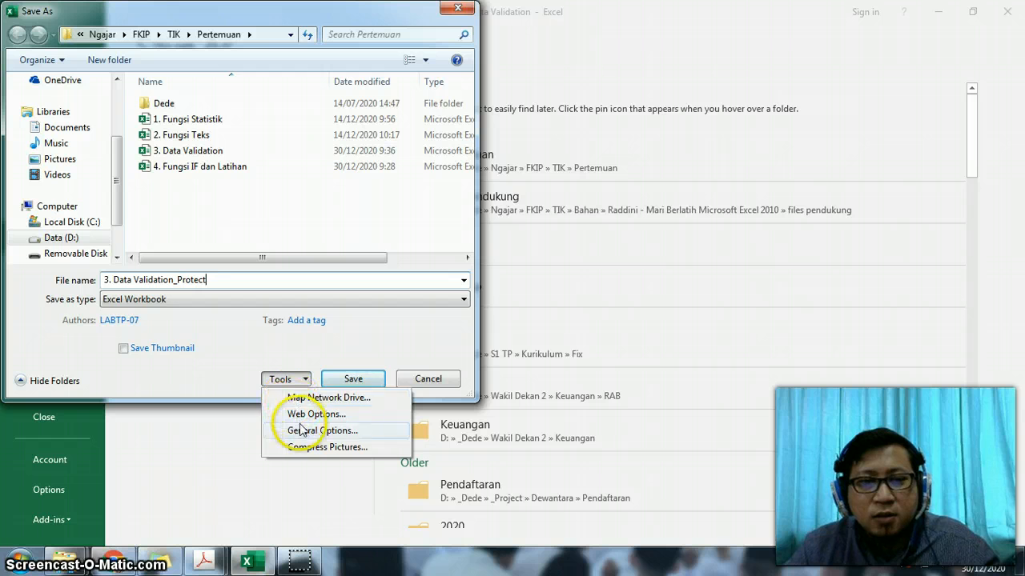
click(287, 381)
click(288, 382)
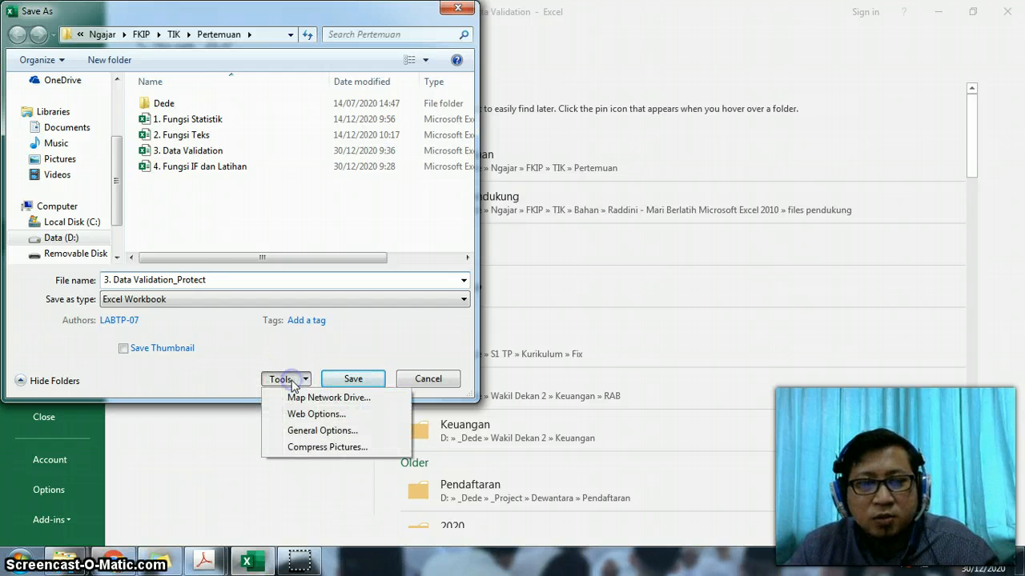
click(312, 431)
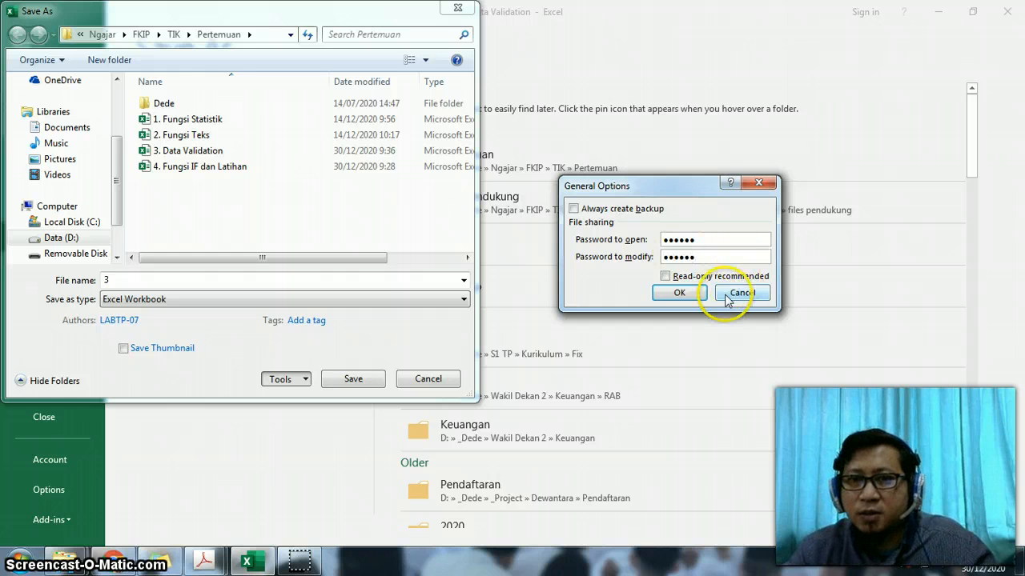
click(679, 293)
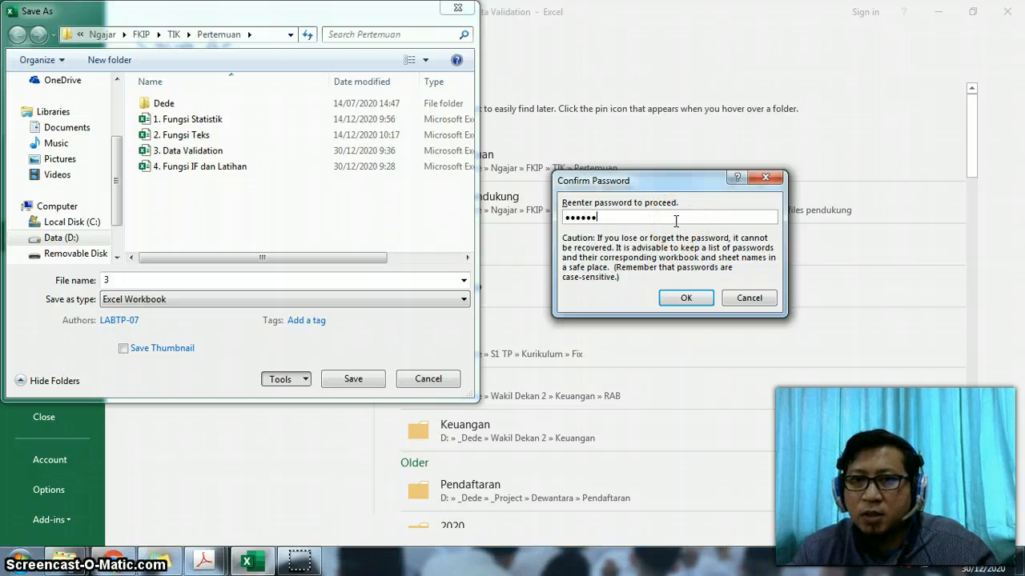
click(665, 303)
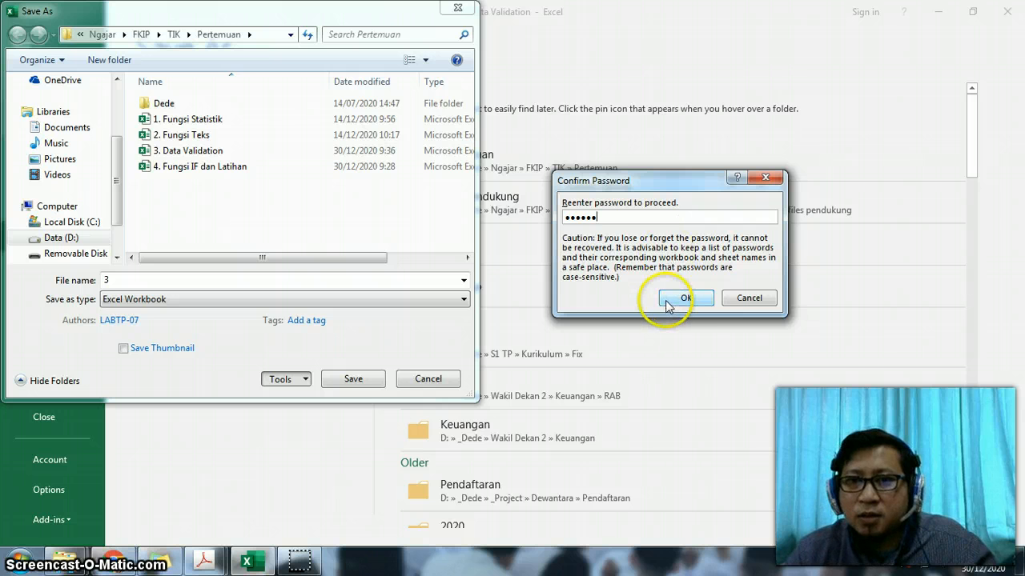
click(675, 300)
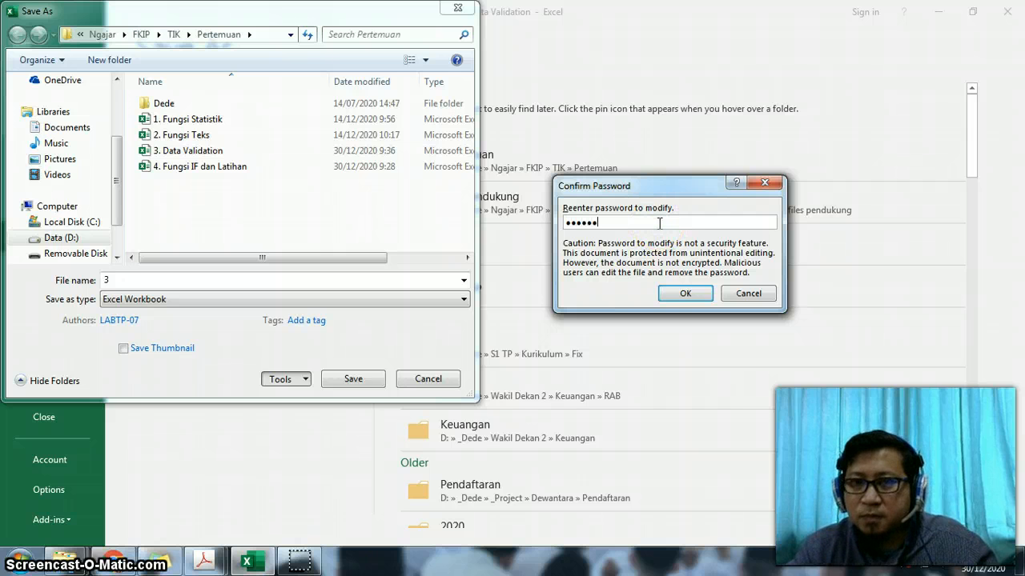
click(685, 293)
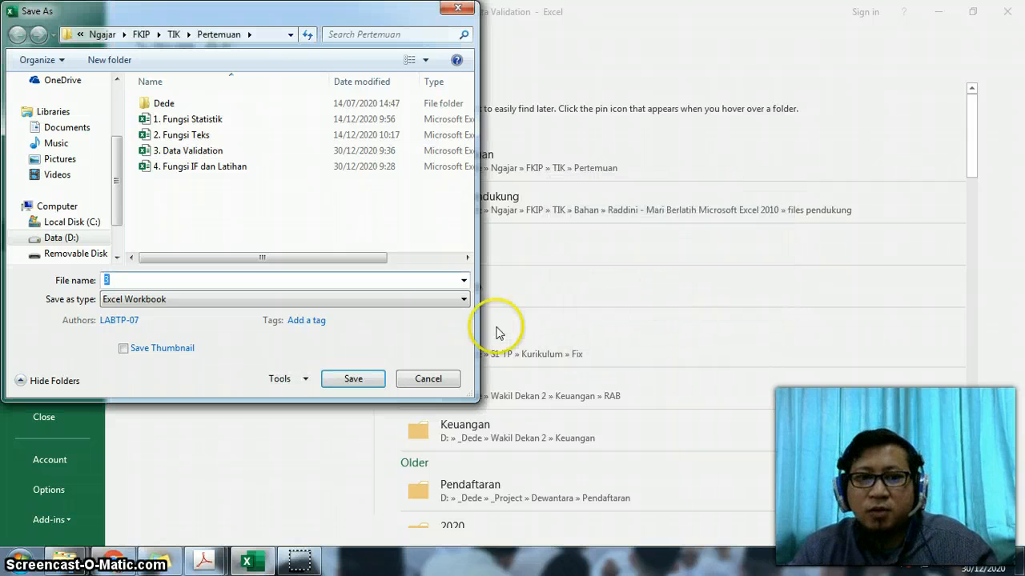
- Change the file name to Data Validation_protect and save the copy as an Excel Workbook
click(256, 279)
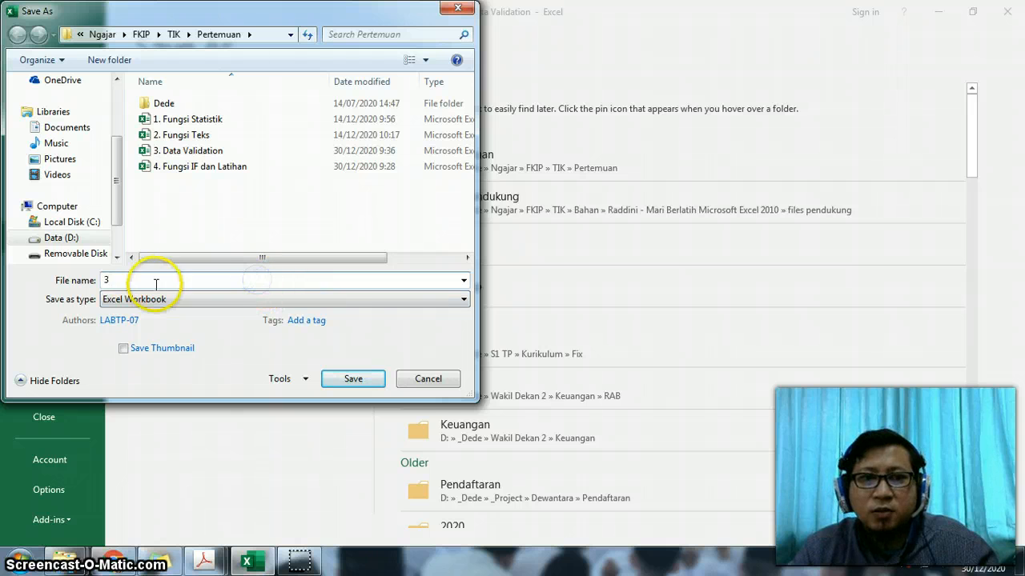
click(125, 279)
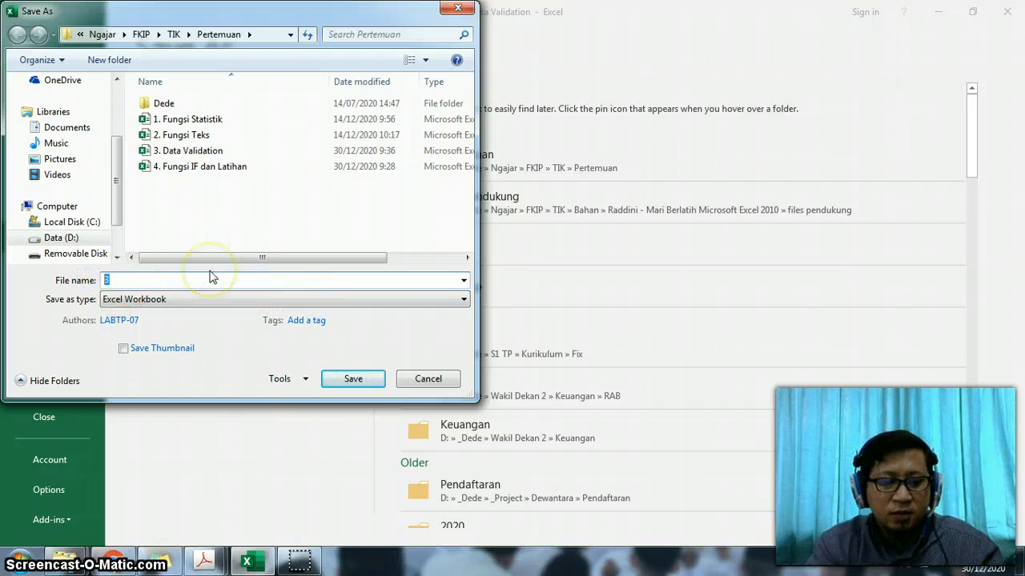
text(Data Validation_protect)
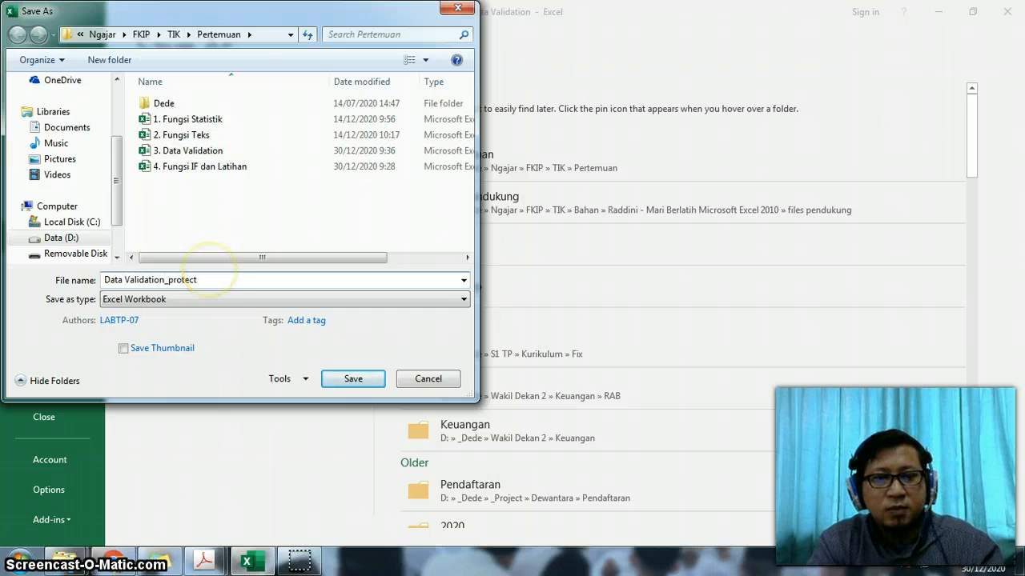
key(Return)
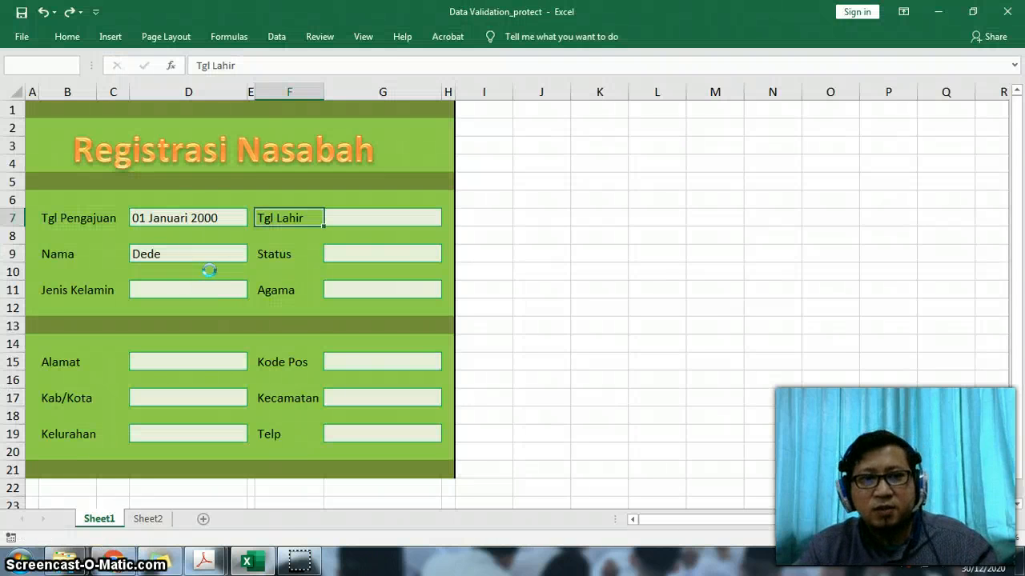
- Close the saved workbook, the Proteksi Data PDF and the Raddini folder window
click(1007, 11)
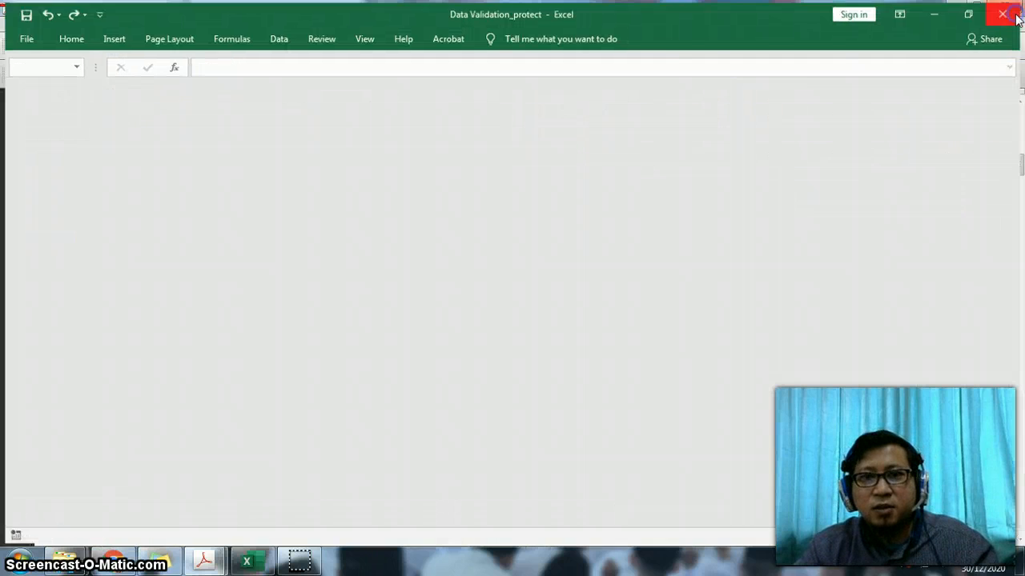
mouse_move(66, 560)
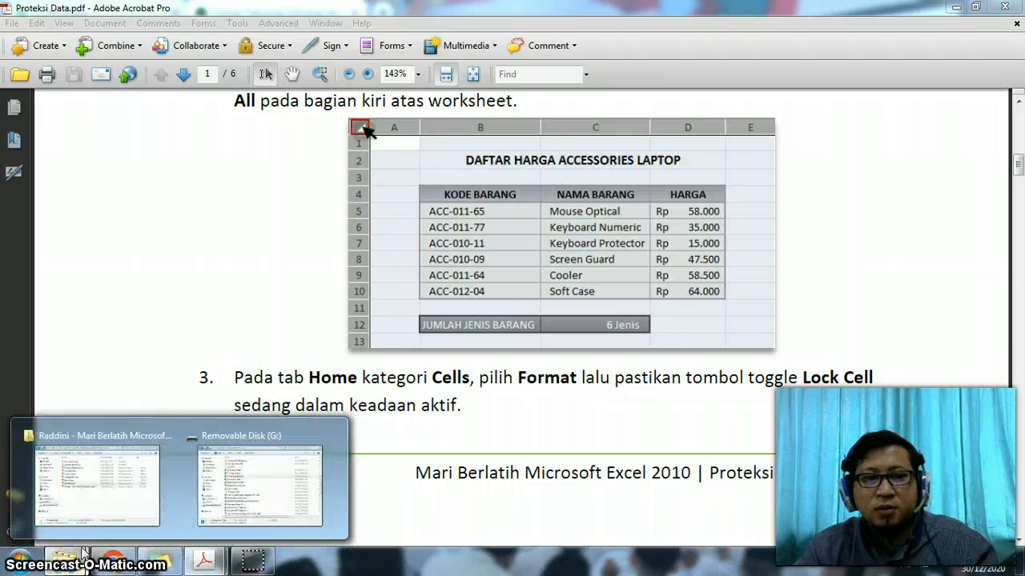
click(112, 504)
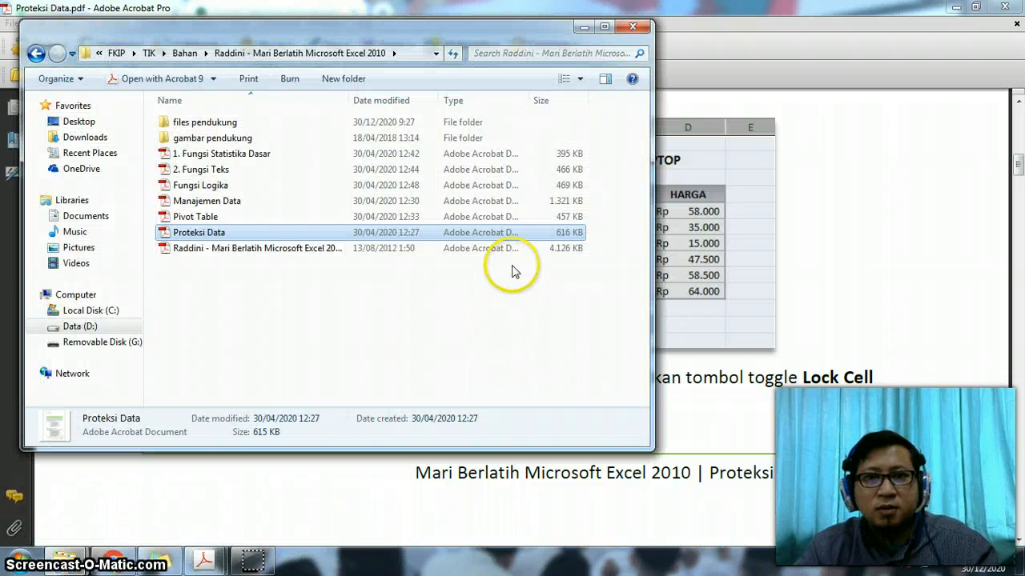
click(1002, 6)
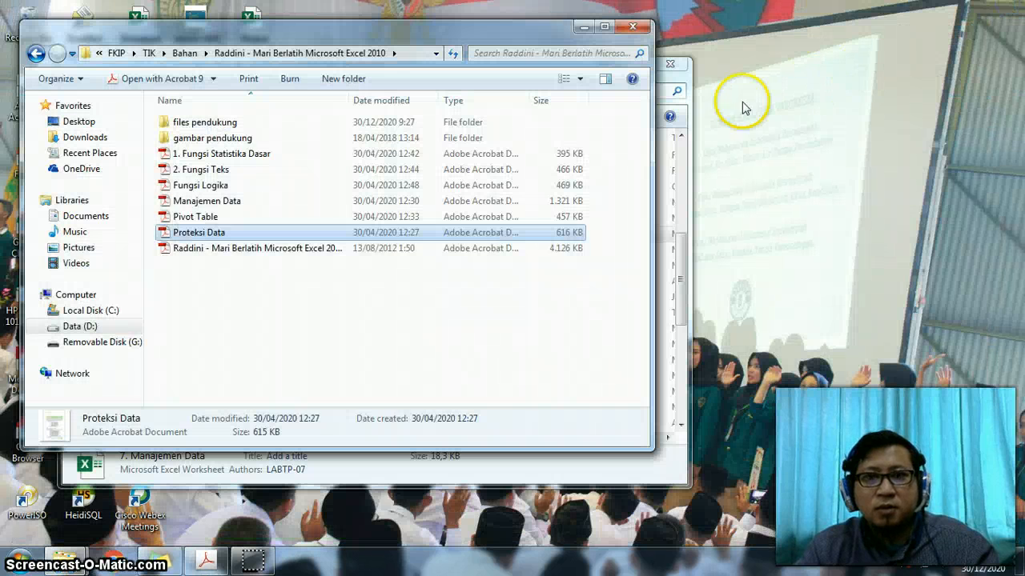
click(631, 27)
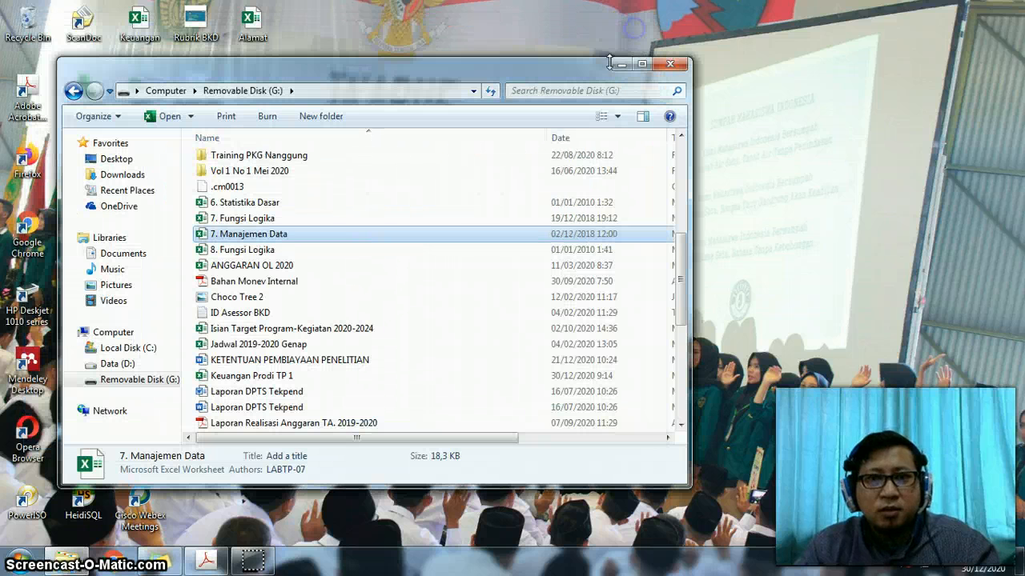
- In the remaining file browser window, go to the Pertemuan folder on Data (D:), under Ngajar, FKIP and TIK
click(124, 366)
double_click(248, 160)
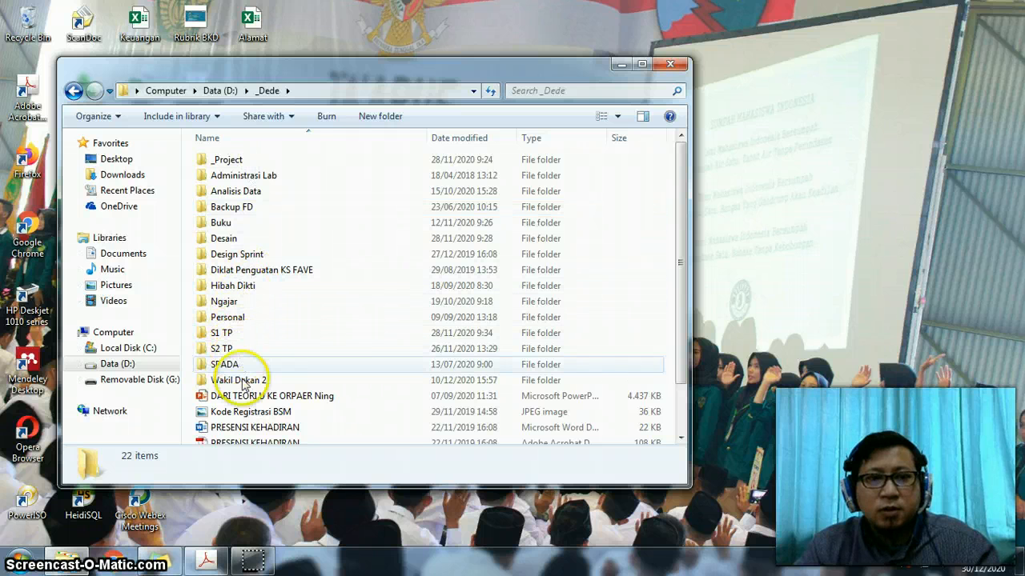
double_click(232, 302)
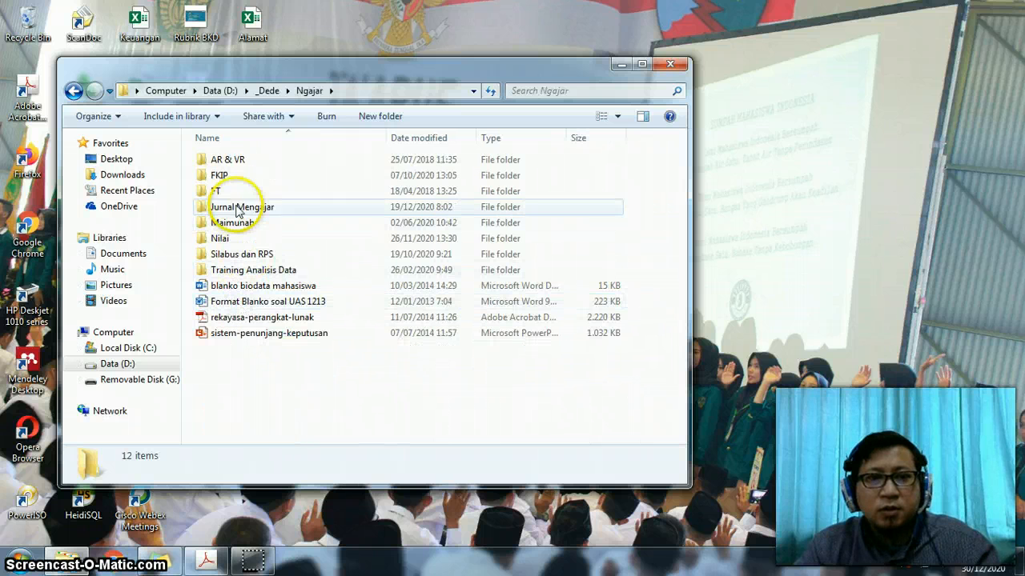
double_click(222, 174)
double_click(246, 367)
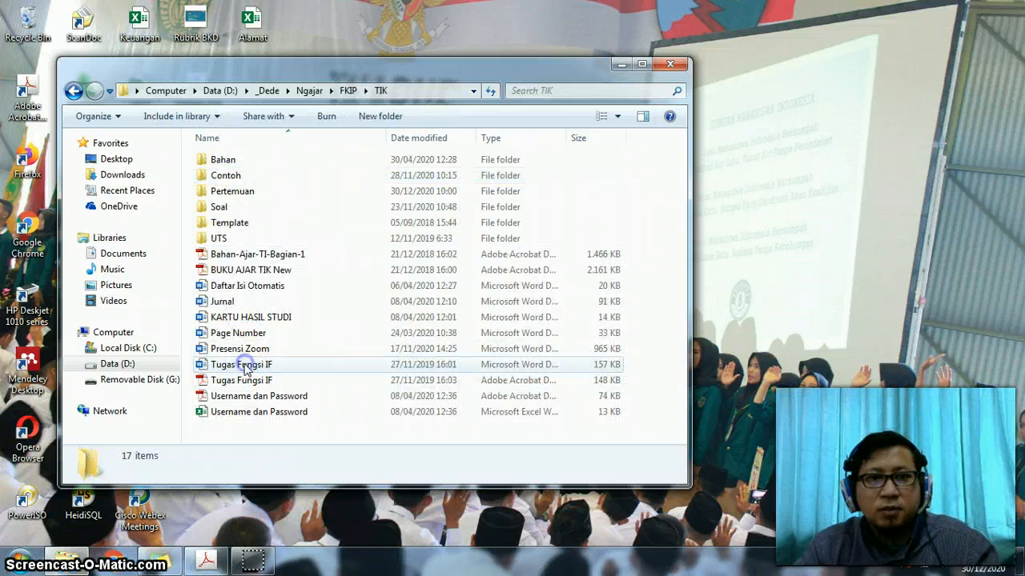
double_click(244, 195)
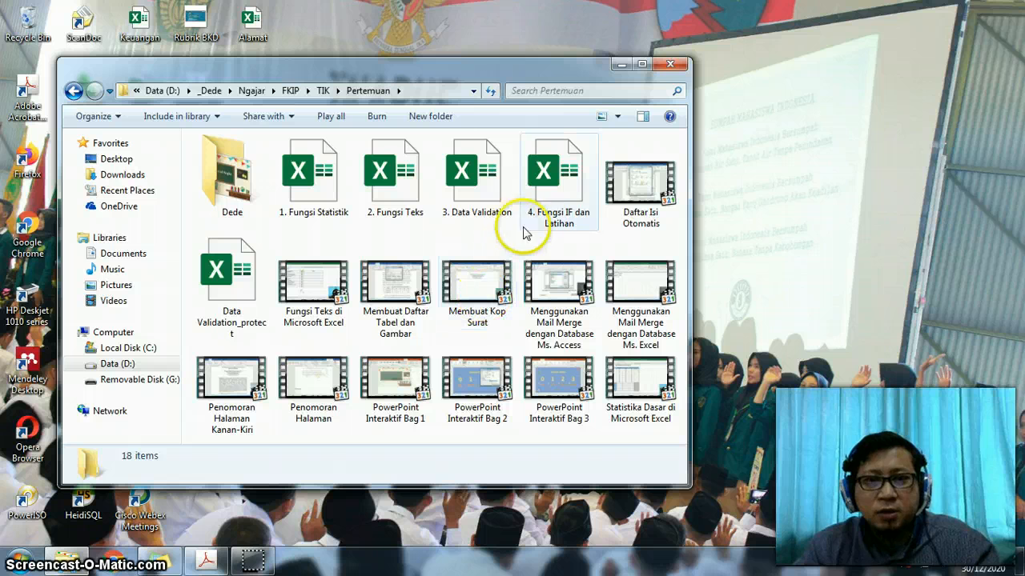
- Open the Data Validation_protect workbook in Excel, entering its password to open and its password for write access
click(261, 306)
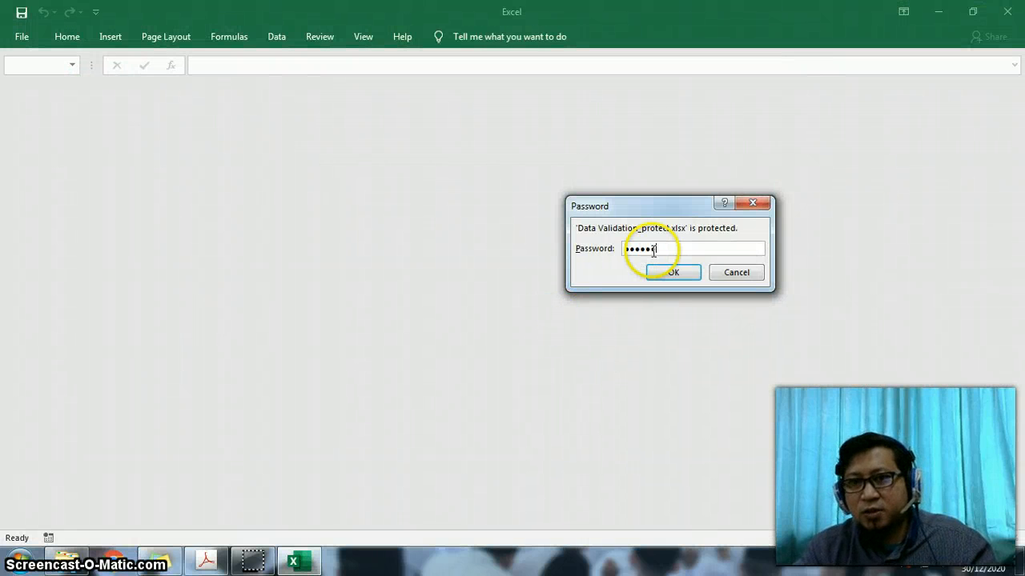
key(Return)
text(1234)
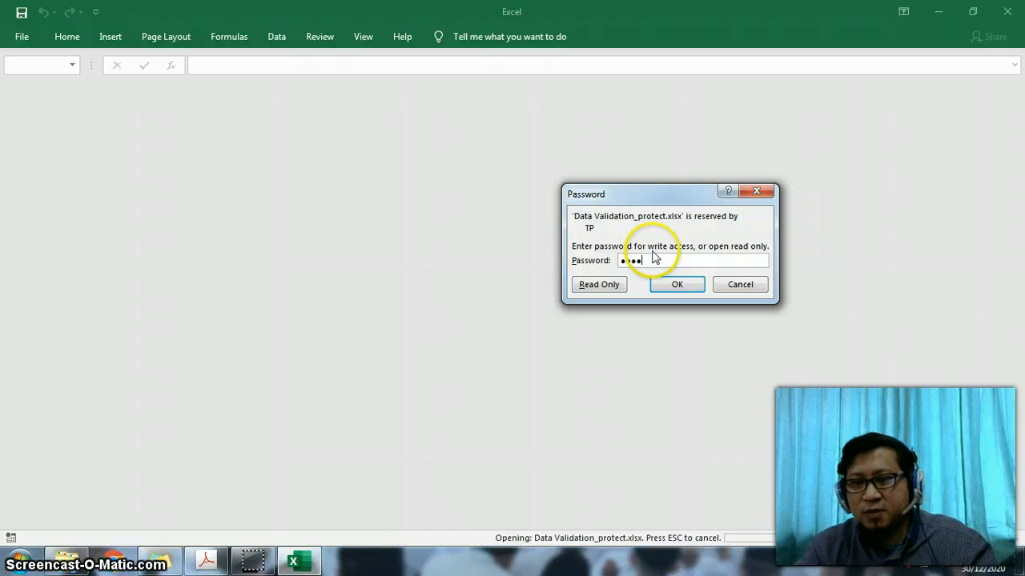
key(Return)
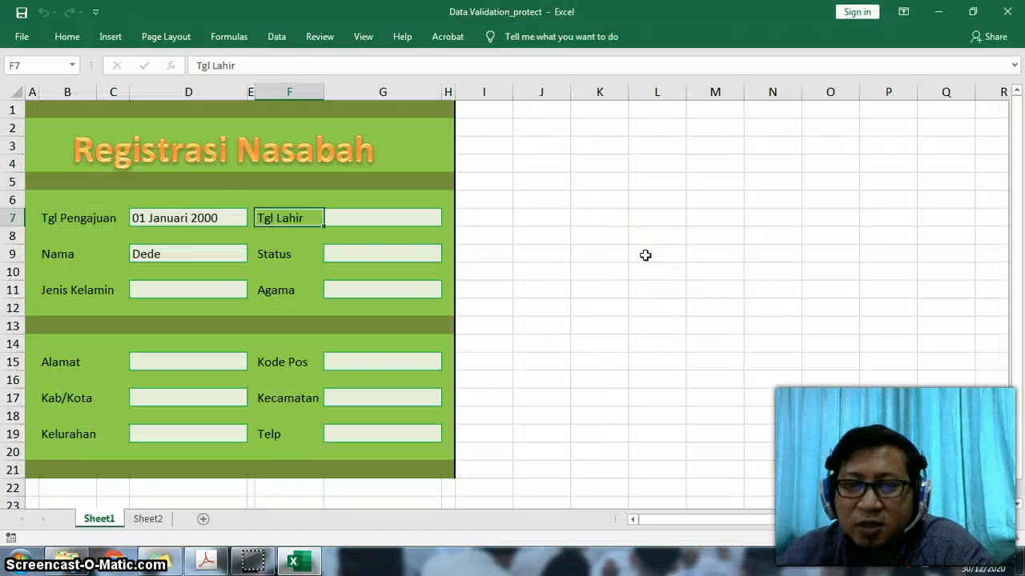
click(634, 258)
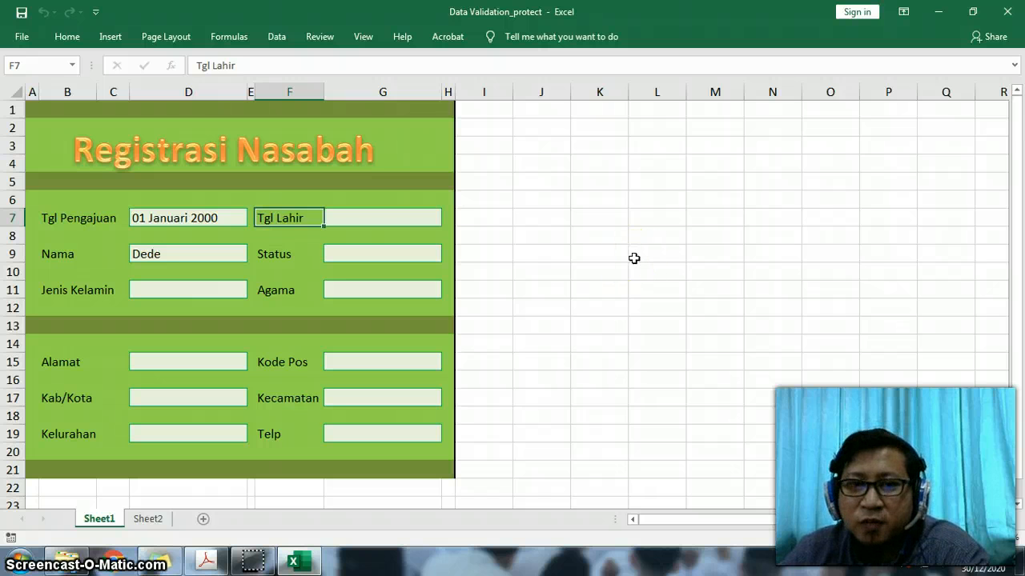